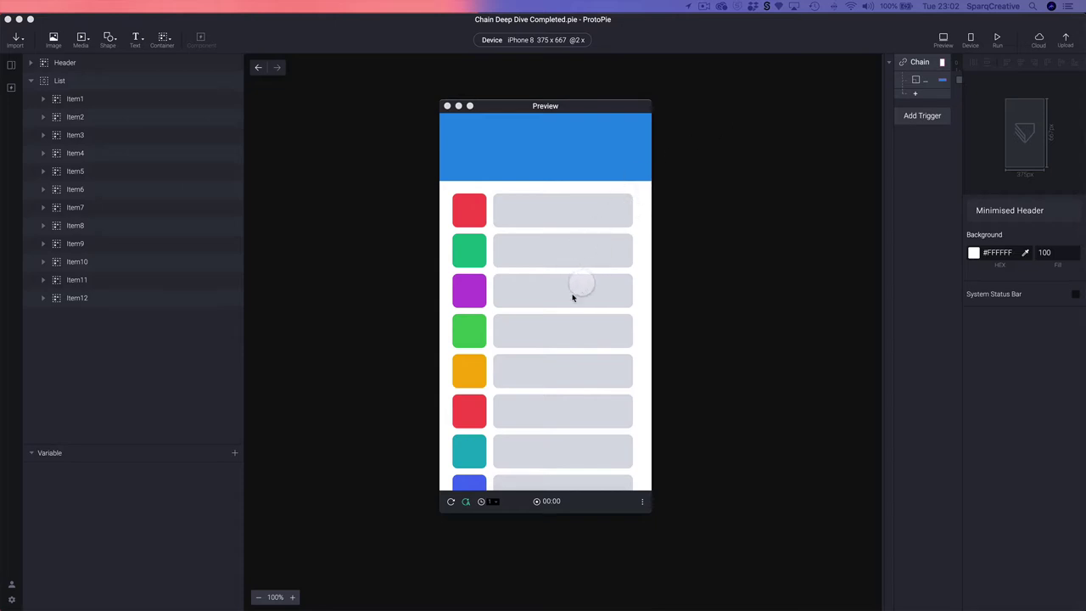
Step: Scroll the list up and down in the preview to test the Minimised Header scene
{"action": "left_click_drag", "start_coordinate": [567, 436], "coordinate": [565, 332]}
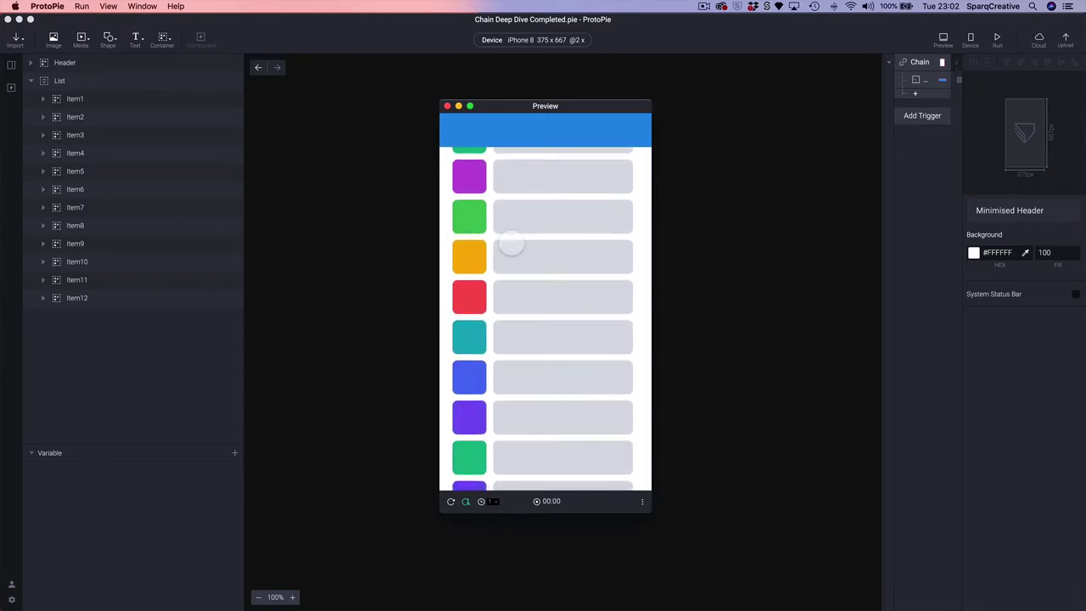
{"action": "left_click_drag", "start_coordinate": [512, 246], "coordinate": [517, 354]}
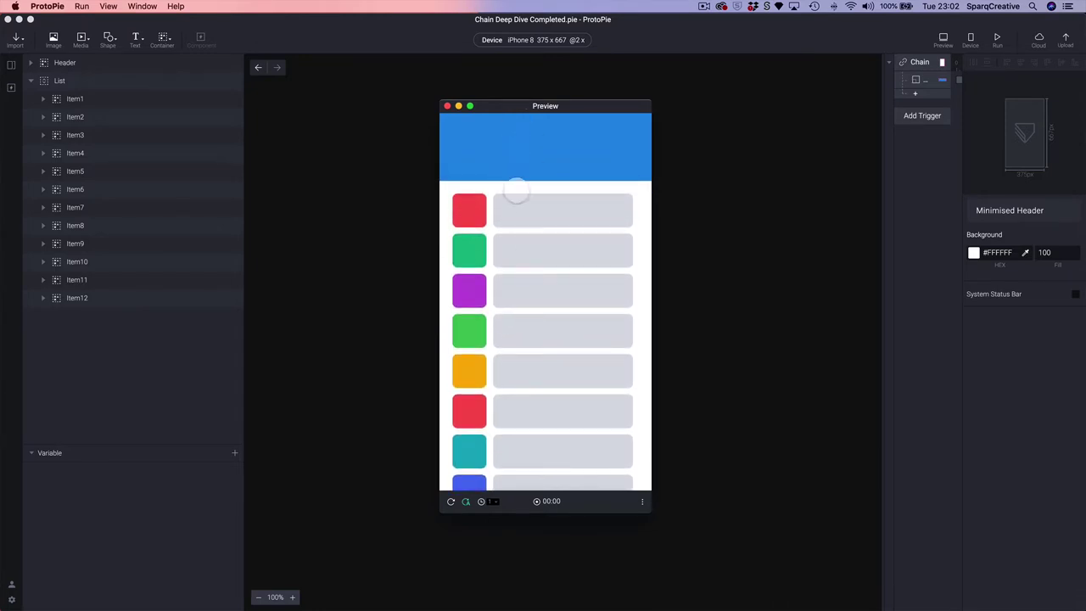
{"action": "left_click_drag", "start_coordinate": [575, 368], "coordinate": [577, 267]}
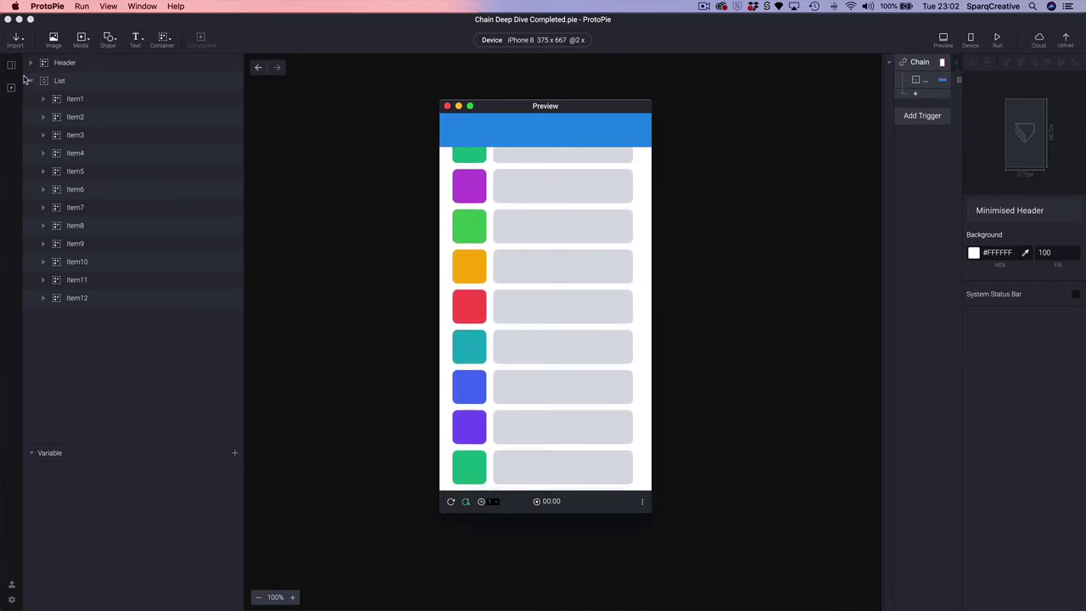
Step: Open the second Minimised Header scene, the one with the circle, and test scrolling its list in the preview
{"action": "left_click", "coordinate": [11, 65]}
{"action": "left_click", "coordinate": [12, 65]}
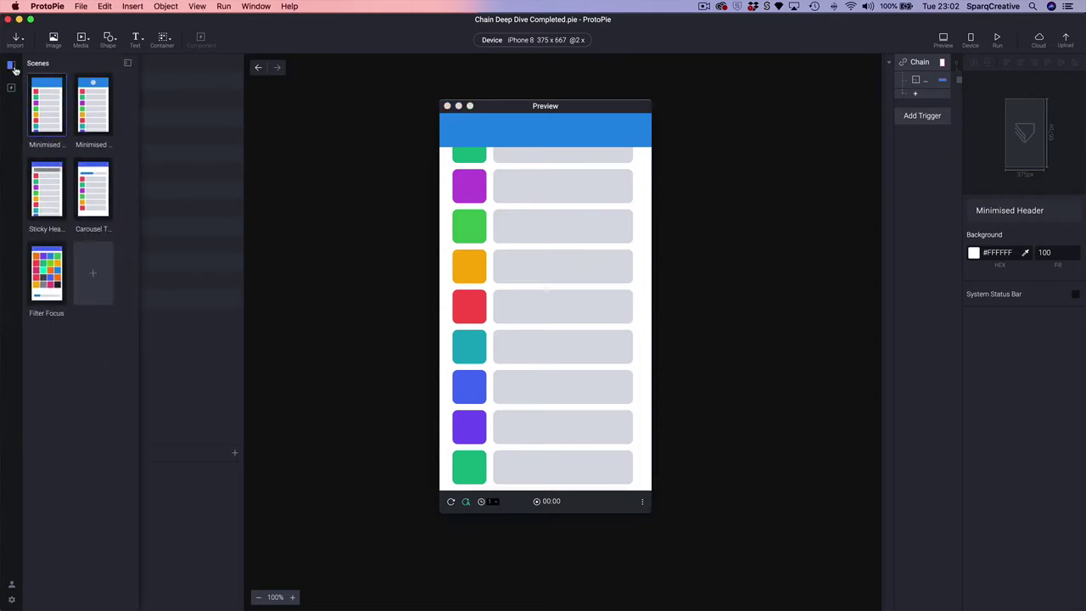
{"action": "double_click", "coordinate": [101, 116]}
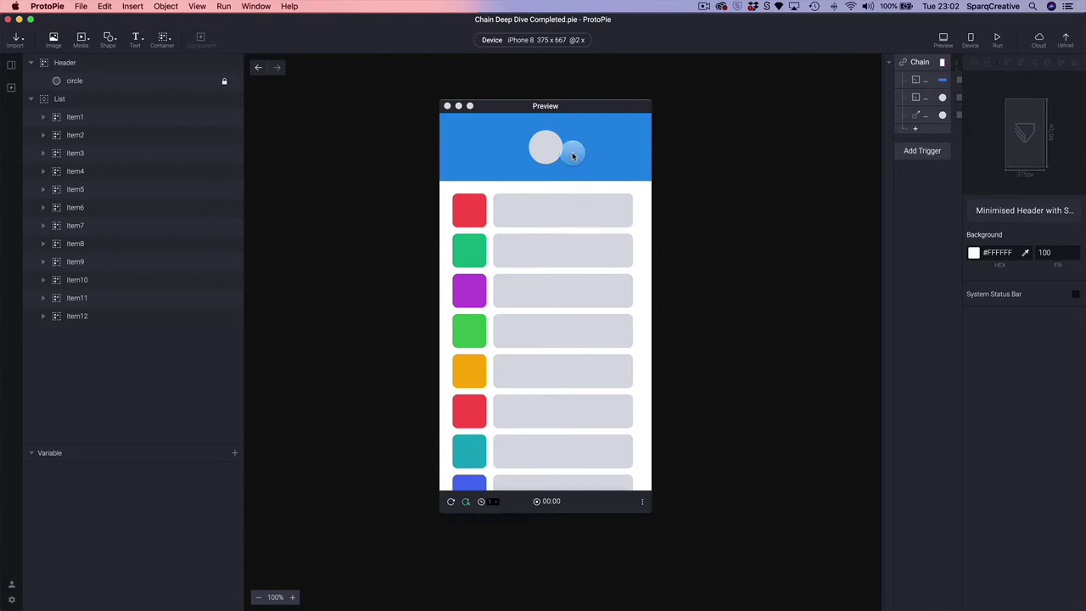
{"action": "left_click_drag", "start_coordinate": [572, 443], "coordinate": [569, 480]}
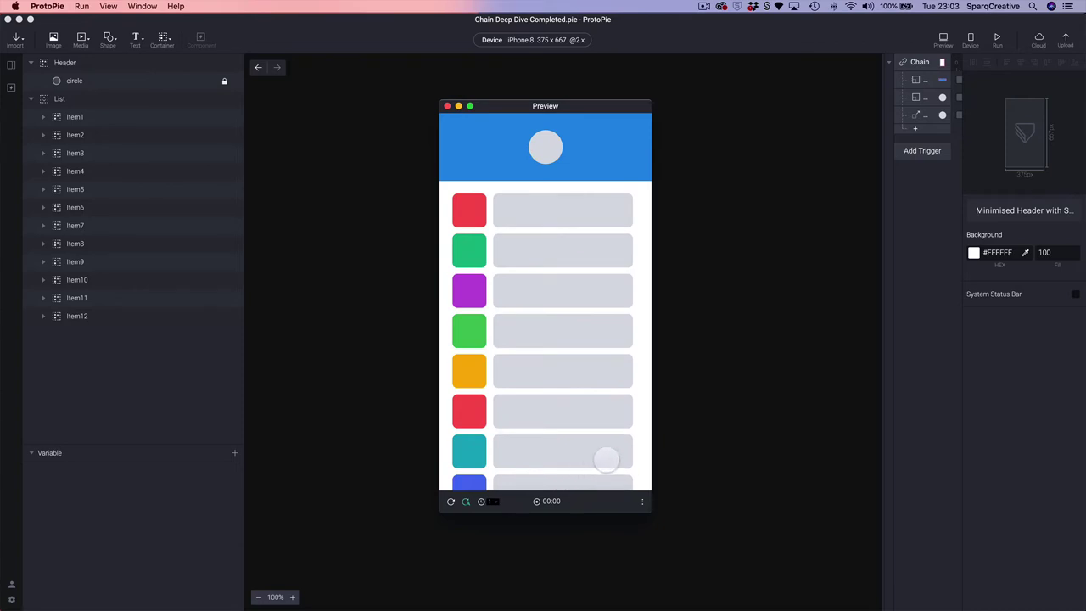
{"action": "left_click_drag", "start_coordinate": [593, 458], "coordinate": [584, 364]}
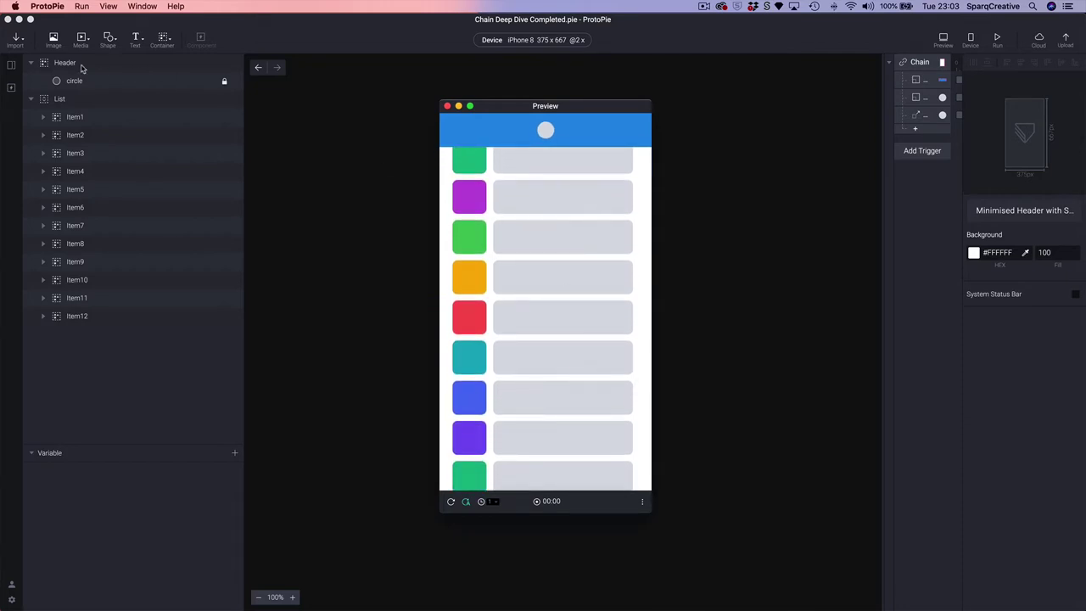
Step: Open the Sticky Header scene and scroll its list in both directions in the preview
{"action": "left_click", "coordinate": [8, 70]}
{"action": "left_click", "coordinate": [7, 70]}
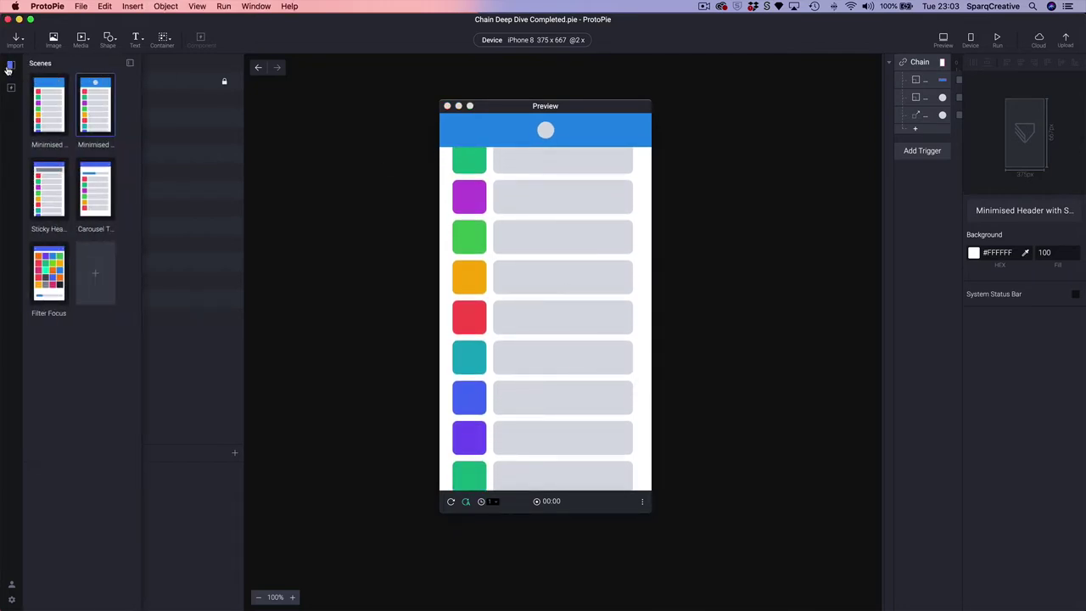
{"action": "left_click", "coordinate": [44, 214]}
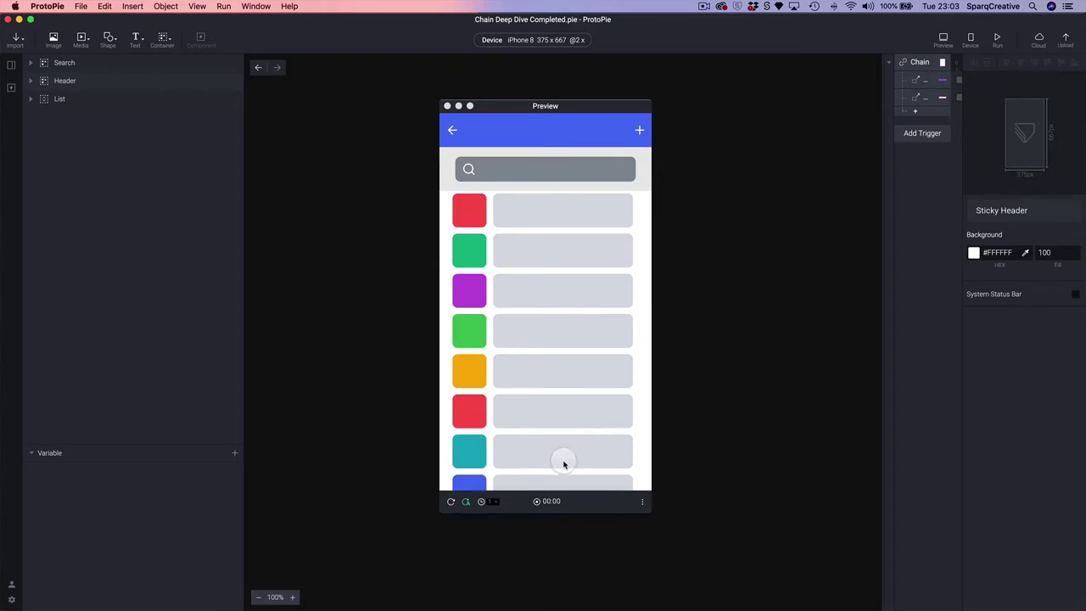
{"action": "left_click_drag", "start_coordinate": [564, 464], "coordinate": [509, 157]}
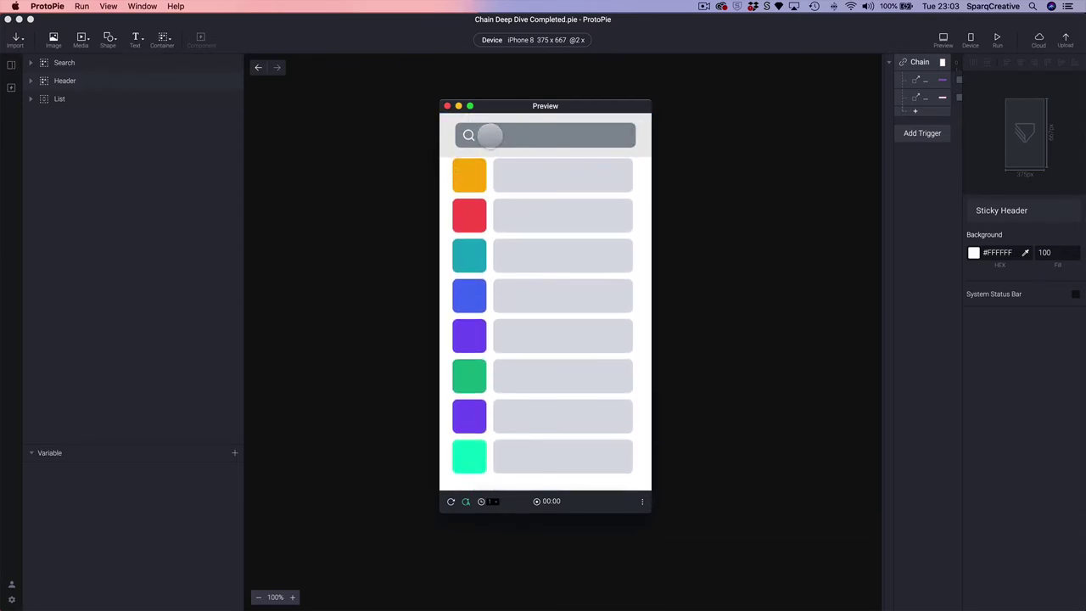
{"action": "left_click_drag", "start_coordinate": [562, 322], "coordinate": [536, 429]}
Step: Open the Carousel Tabs scene and test swiping the carousel between its pages in the preview
{"action": "left_click", "coordinate": [12, 68]}
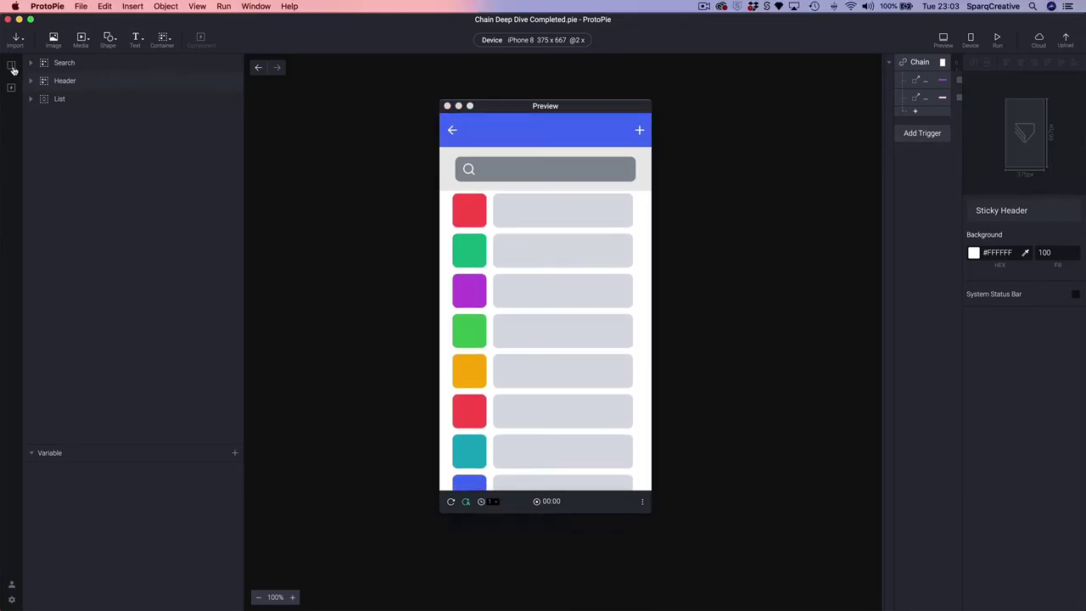
{"action": "left_click", "coordinate": [12, 67]}
{"action": "double_click", "coordinate": [103, 198]}
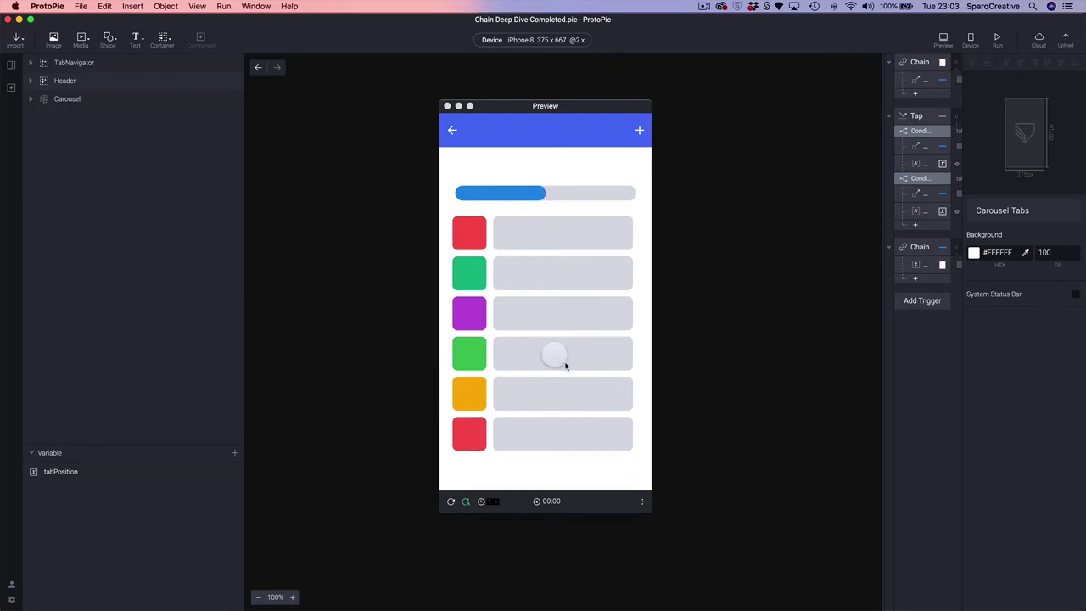
{"action": "left_click_drag", "start_coordinate": [589, 364], "coordinate": [453, 364]}
{"action": "left_click_drag", "start_coordinate": [515, 381], "coordinate": [475, 382]}
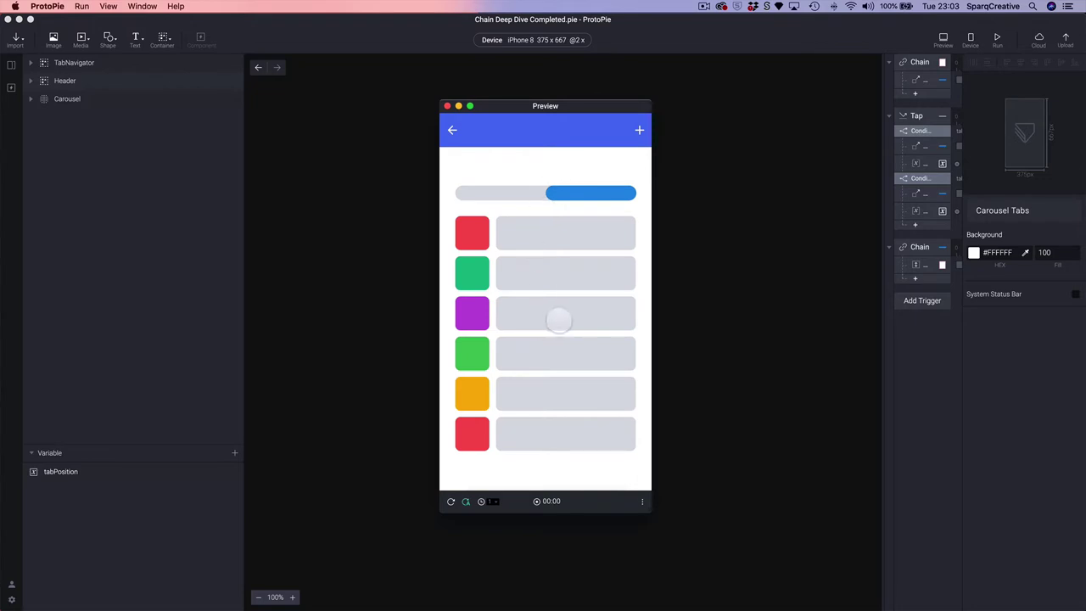
{"action": "left_click_drag", "start_coordinate": [506, 320], "coordinate": [472, 311]}
Step: Test switching back and forth between the two tabs above the carousel in the preview
{"action": "left_click", "coordinate": [493, 190]}
{"action": "left_click", "coordinate": [507, 190]}
{"action": "left_click", "coordinate": [502, 189]}
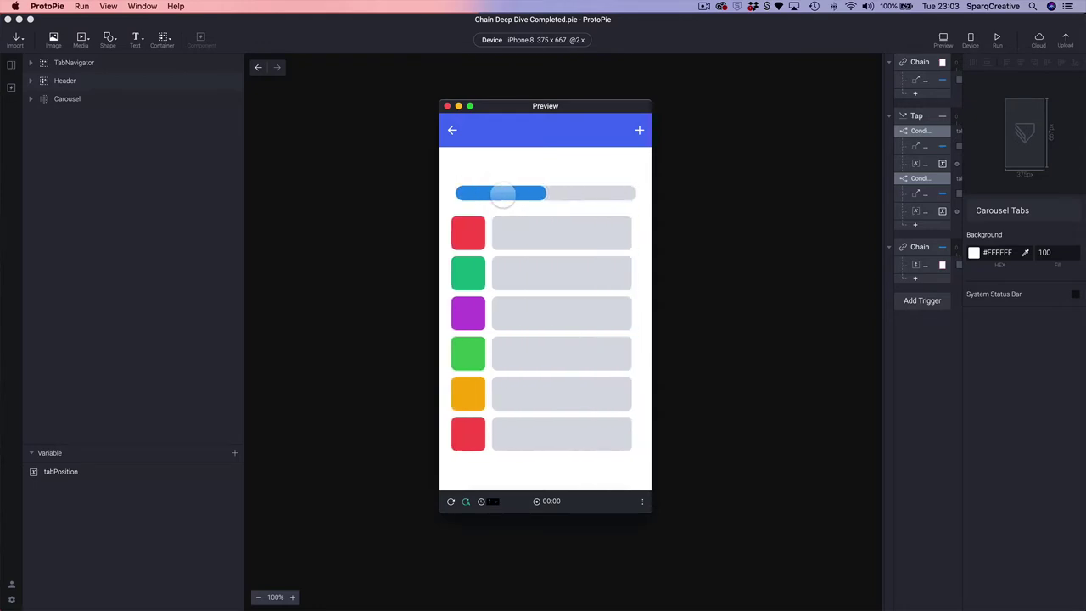
{"action": "left_click", "coordinate": [591, 195]}
{"action": "left_click", "coordinate": [485, 194]}
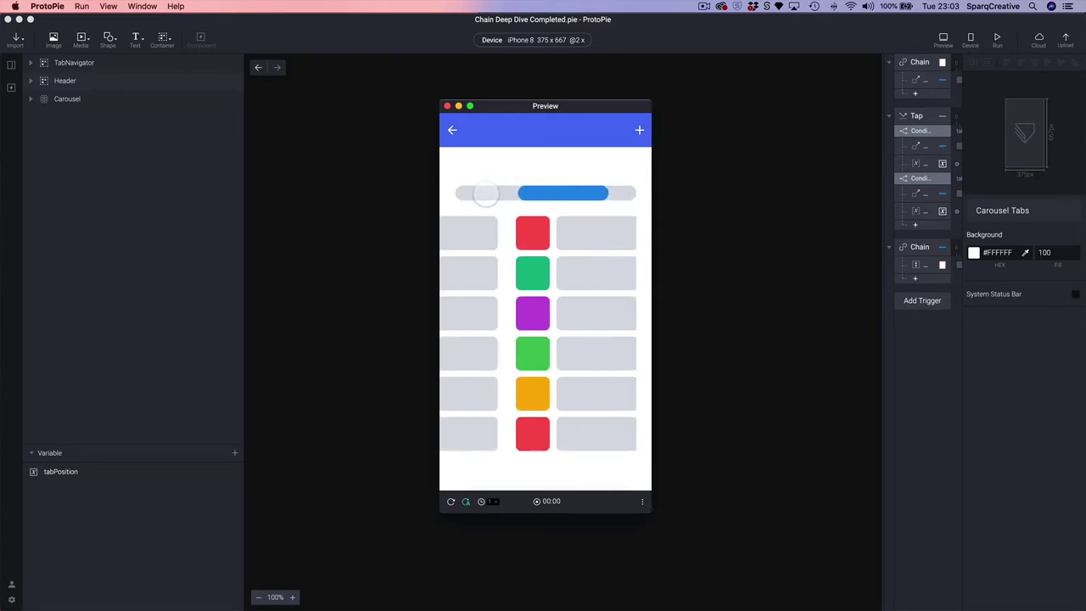
{"action": "left_click", "coordinate": [592, 196]}
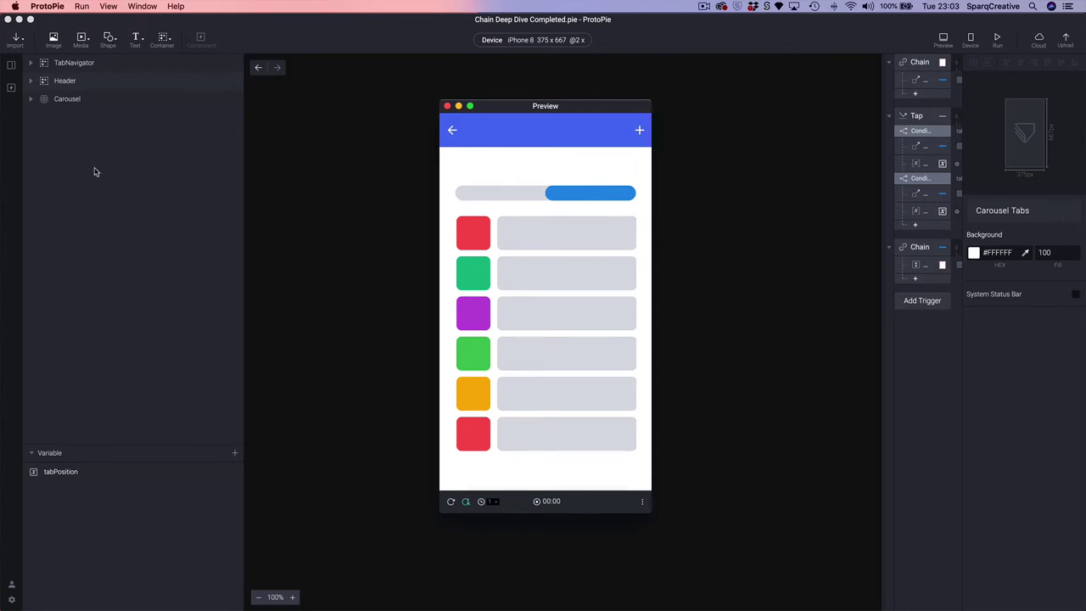
Step: Open the Filter Focus scene and test each of the four tabs below the image grid in the preview
{"action": "left_click", "coordinate": [13, 66]}
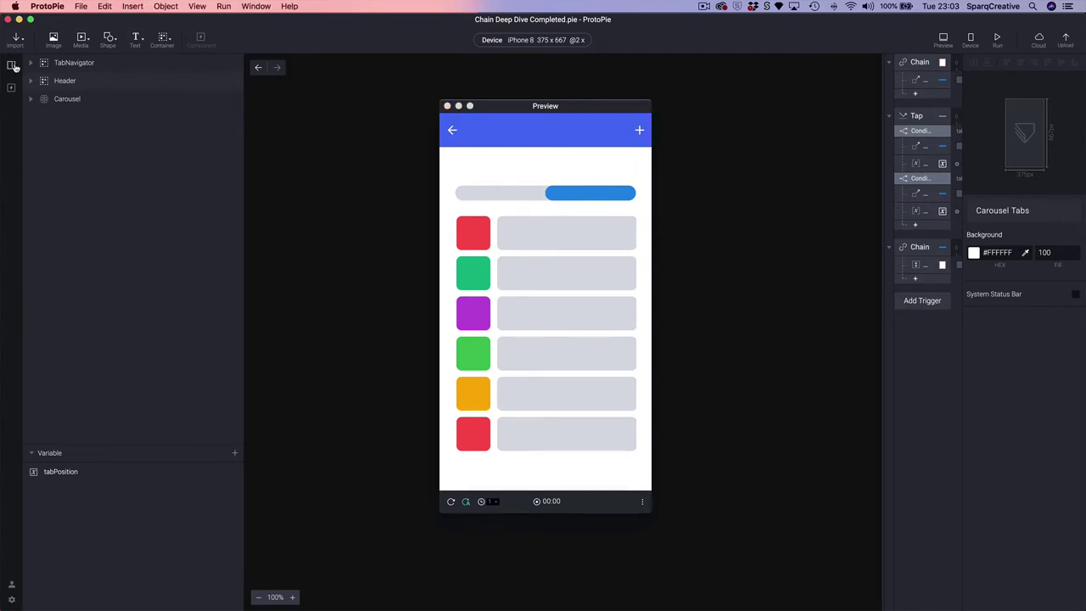
{"action": "left_click", "coordinate": [14, 66]}
{"action": "double_click", "coordinate": [37, 291]}
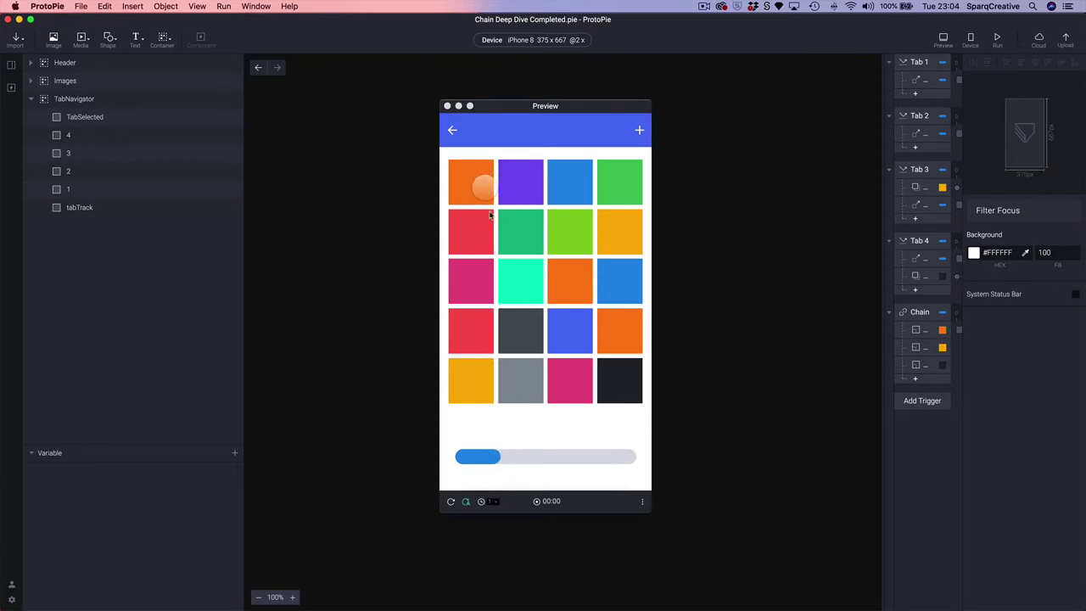
{"action": "left_click", "coordinate": [521, 458]}
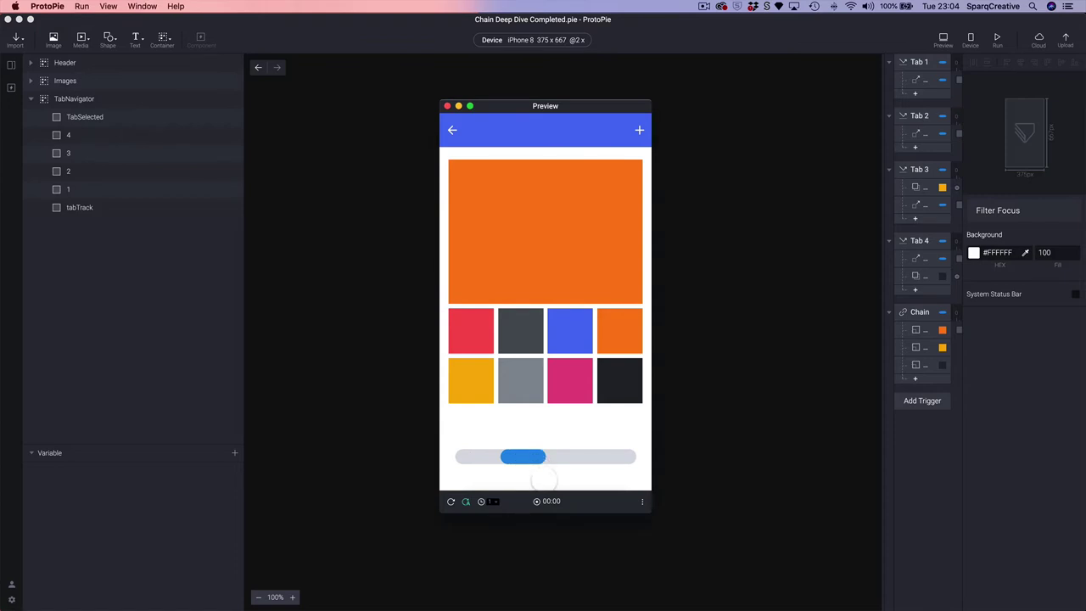
{"action": "left_click", "coordinate": [563, 458]}
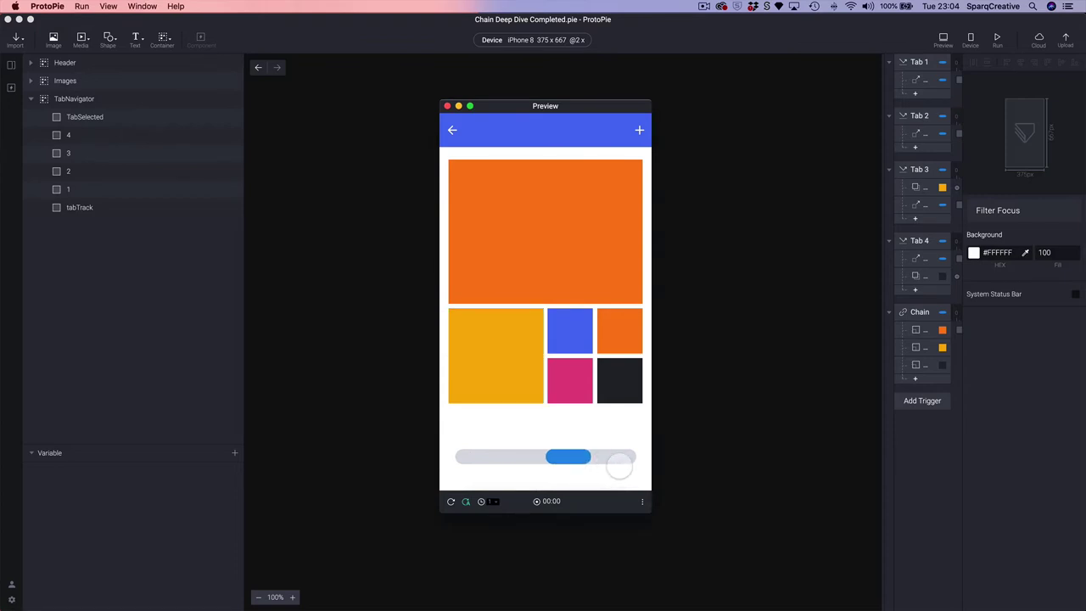
{"action": "left_click", "coordinate": [613, 459]}
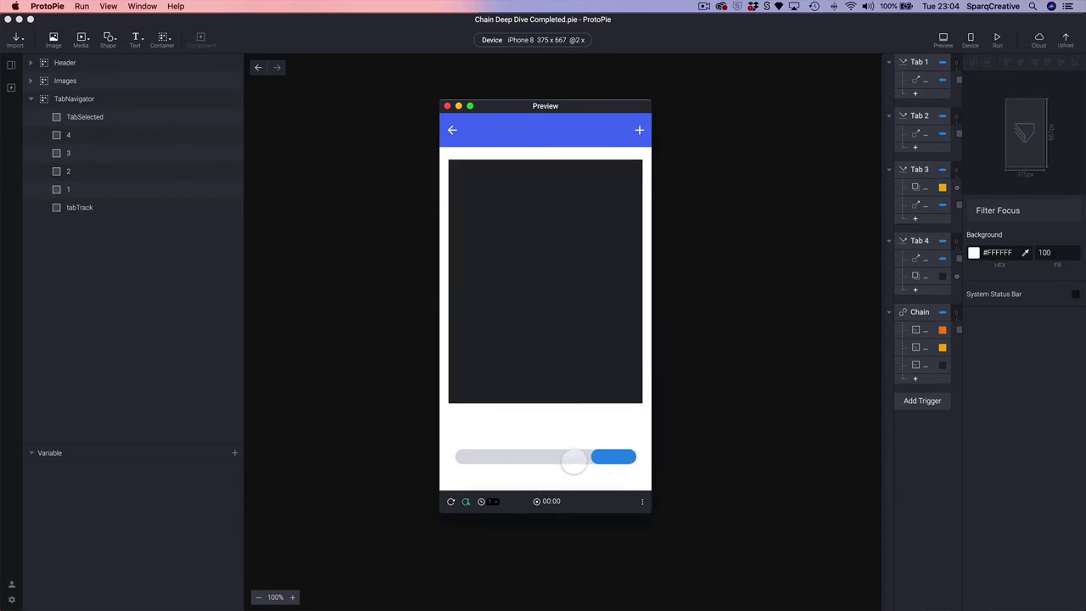
{"action": "left_click", "coordinate": [555, 459]}
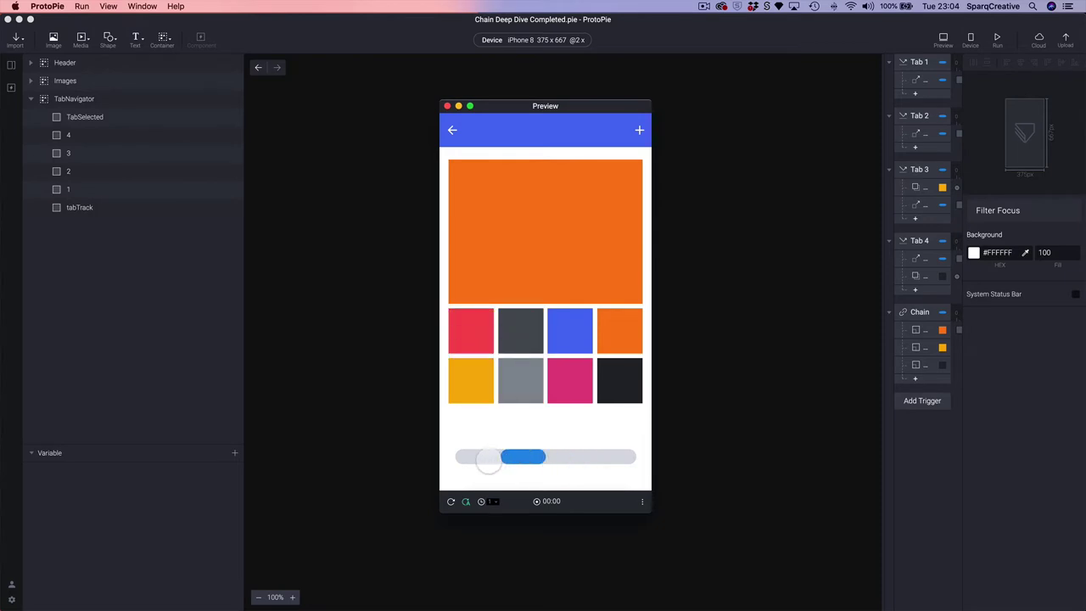
{"action": "left_click", "coordinate": [482, 459]}
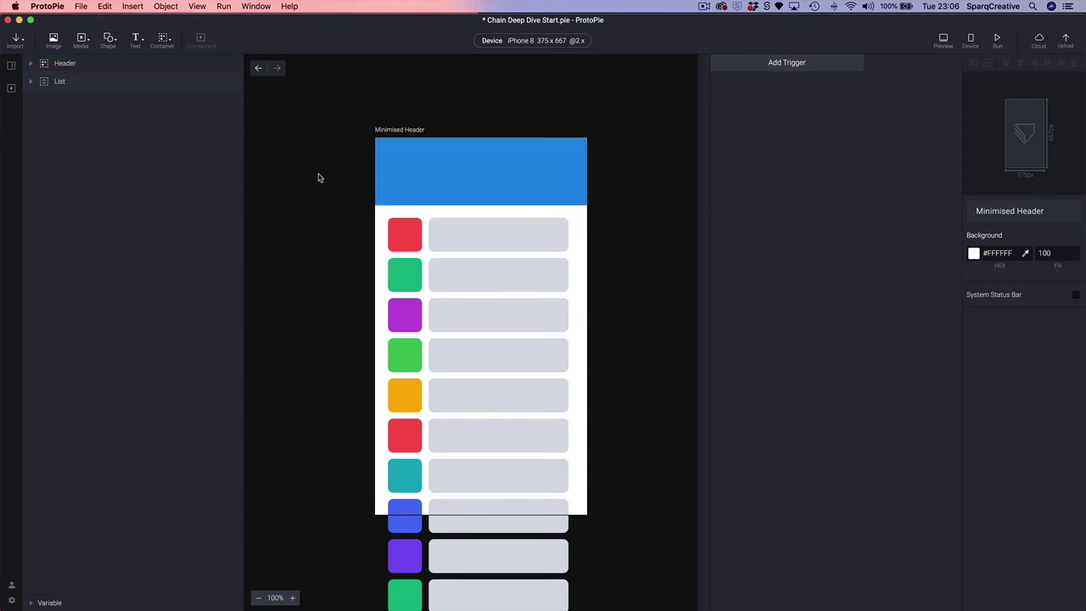
Step: Add a Chain trigger to the List layer, keeping Scroll as its property after reviewing the available options
{"action": "left_click", "coordinate": [46, 85]}
{"action": "left_click", "coordinate": [778, 64]}
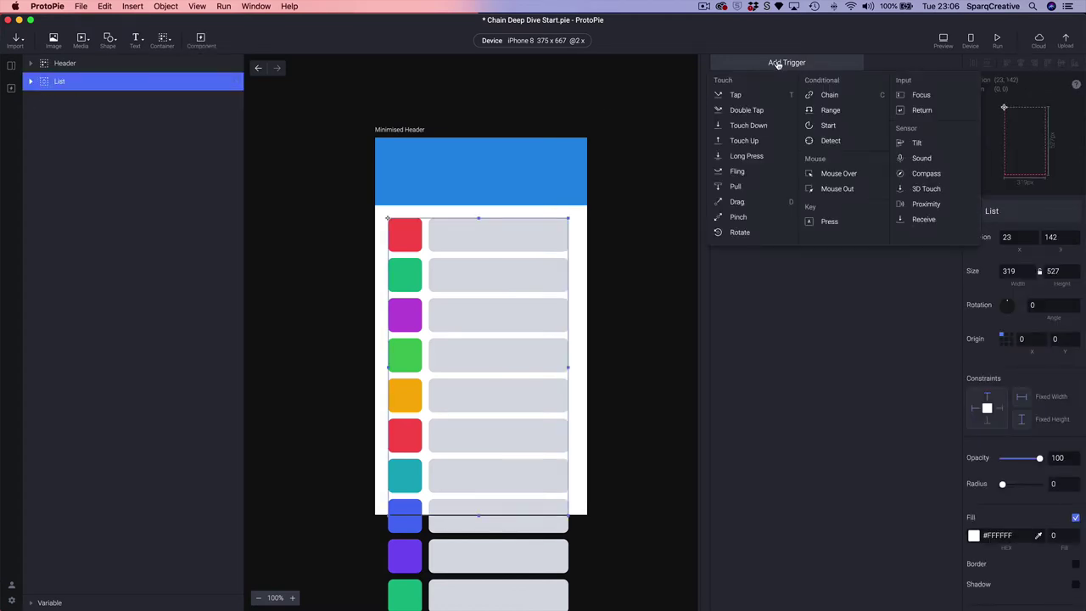
{"action": "left_click", "coordinate": [824, 96]}
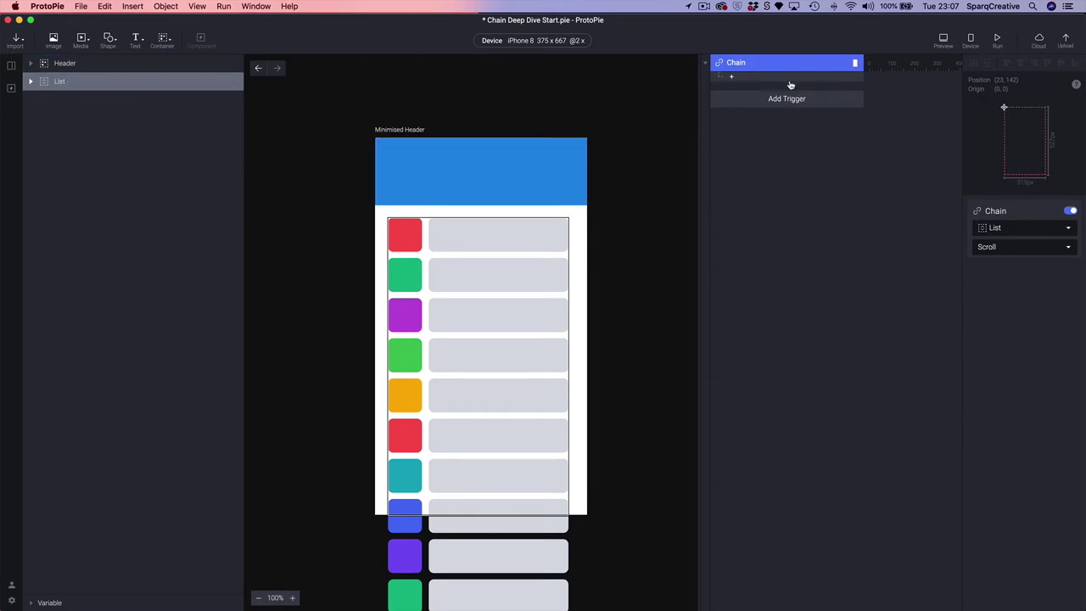
{"action": "left_click", "coordinate": [1021, 251]}
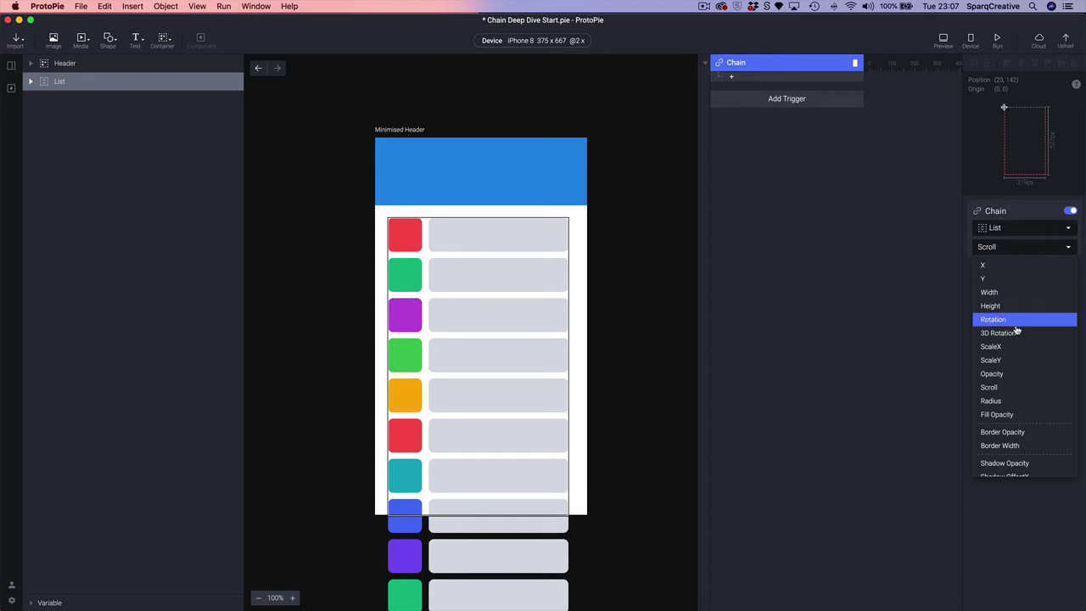
{"action": "scroll", "coordinate": [1016, 330], "scroll_direction": "down", "scroll_amount": 1}
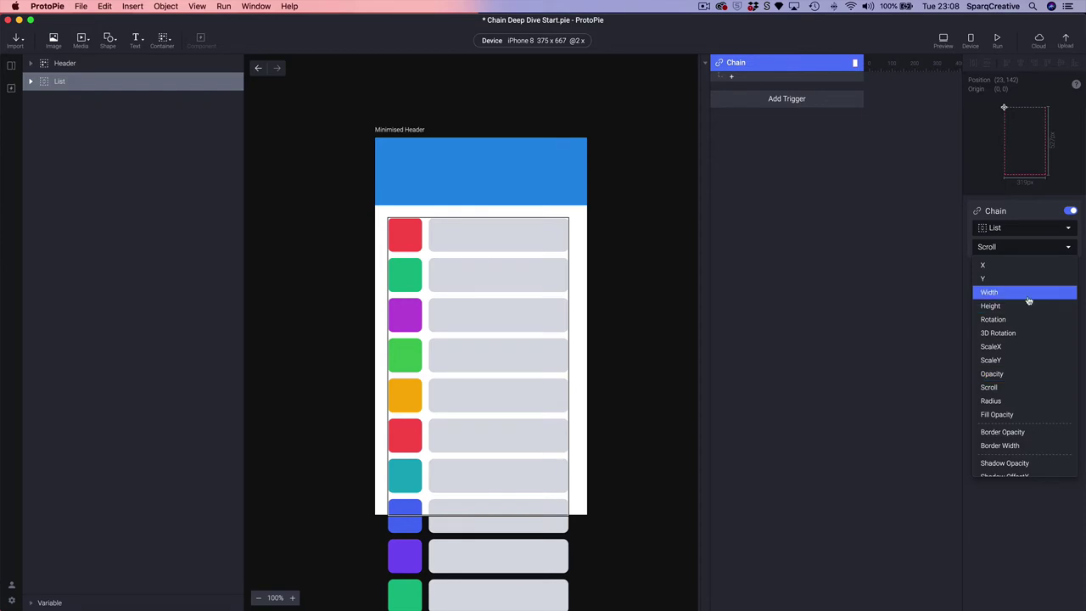
{"action": "left_click", "coordinate": [986, 254]}
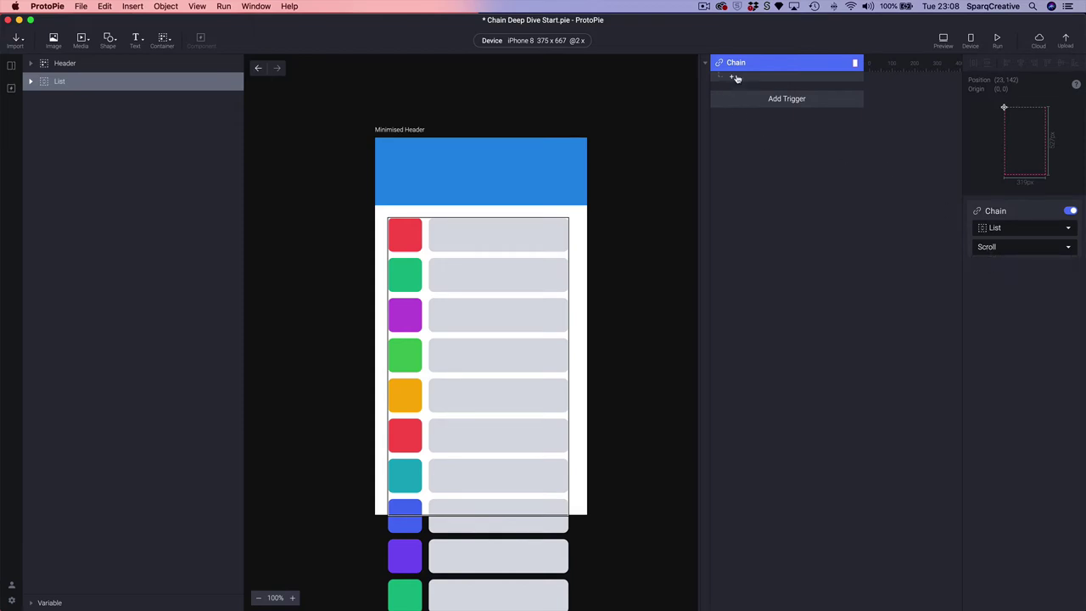
Step: Add a Scale response for the Header layer to the Chain trigger and set the range's end scroll value to 60
{"action": "left_click", "coordinate": [49, 67]}
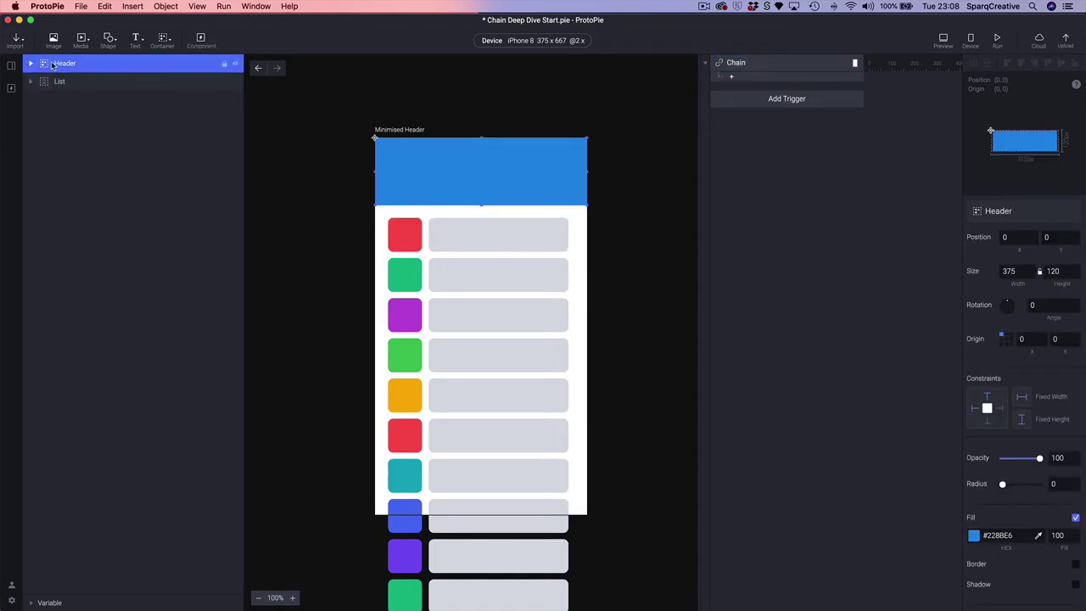
{"action": "left_click", "coordinate": [733, 80]}
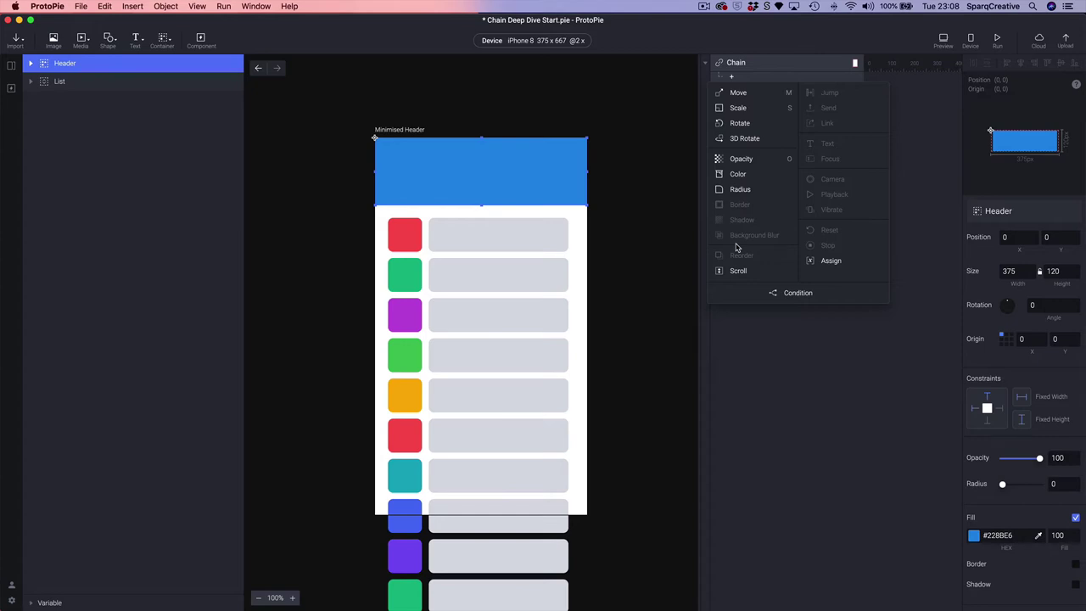
{"action": "left_click", "coordinate": [727, 108]}
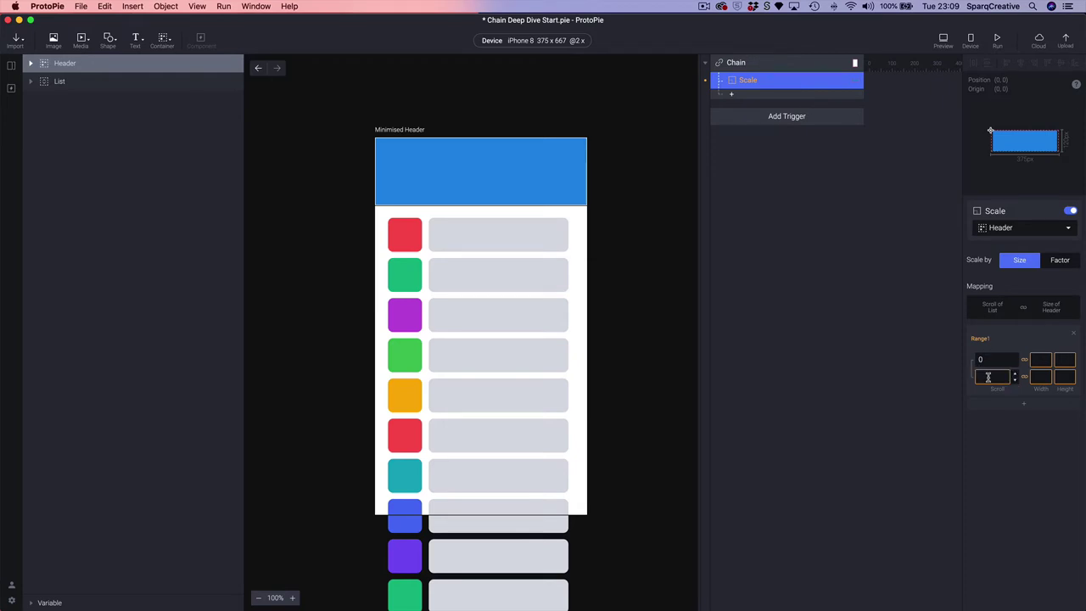
{"action": "left_click", "coordinate": [990, 379]}
{"action": "type", "text": "60"}
{"action": "key", "text": "Return"}
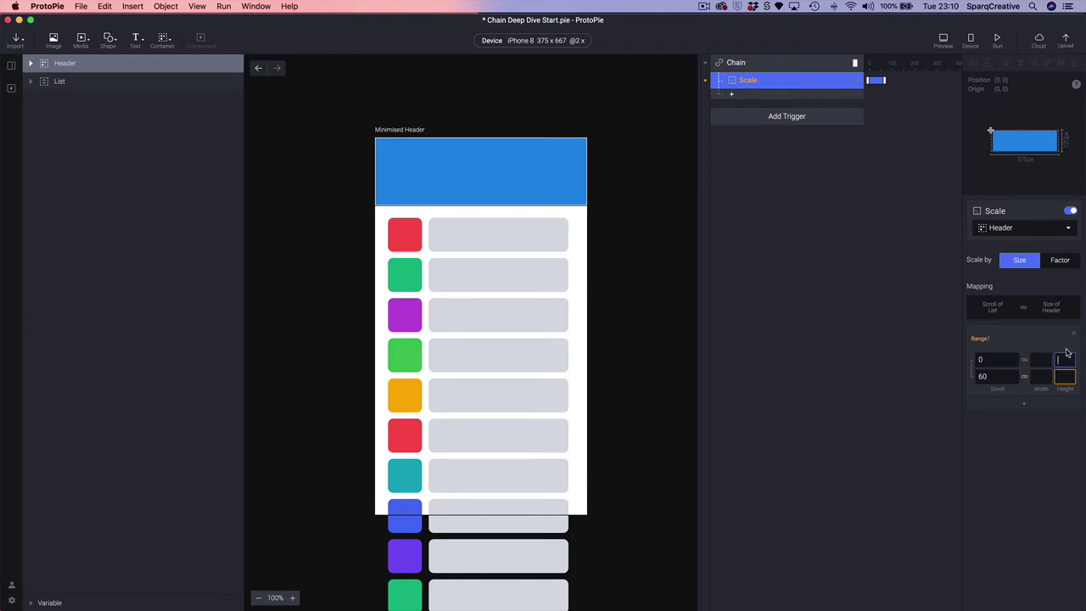
Step: Map the Header's height in the Scale response from 120 at scroll 0 to 60 at scroll 60
{"action": "left_click", "coordinate": [1062, 358]}
{"action": "left_click", "coordinate": [444, 187]}
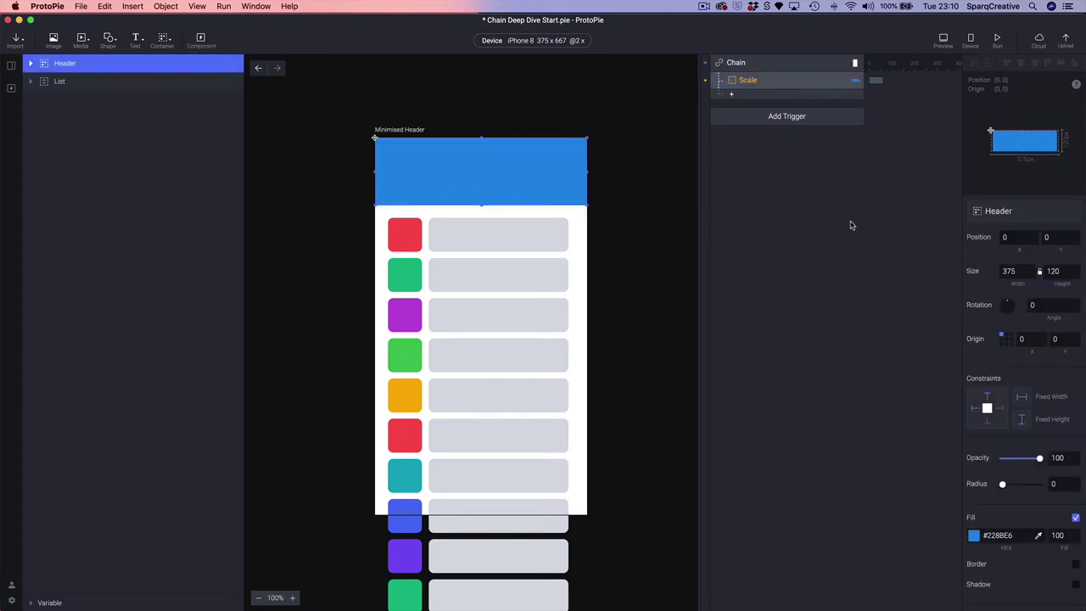
{"action": "left_click", "coordinate": [747, 83]}
{"action": "left_click", "coordinate": [1059, 361]}
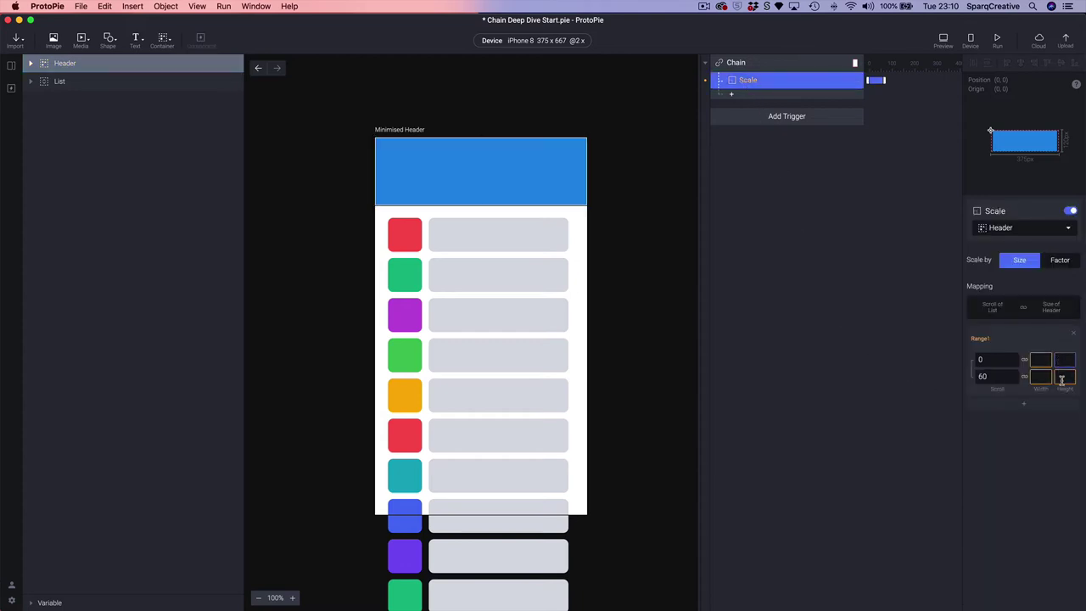
{"action": "type", "text": "120"}
{"action": "left_click", "coordinate": [1061, 379]}
{"action": "left_click", "coordinate": [982, 359]}
{"action": "left_click", "coordinate": [1061, 378]}
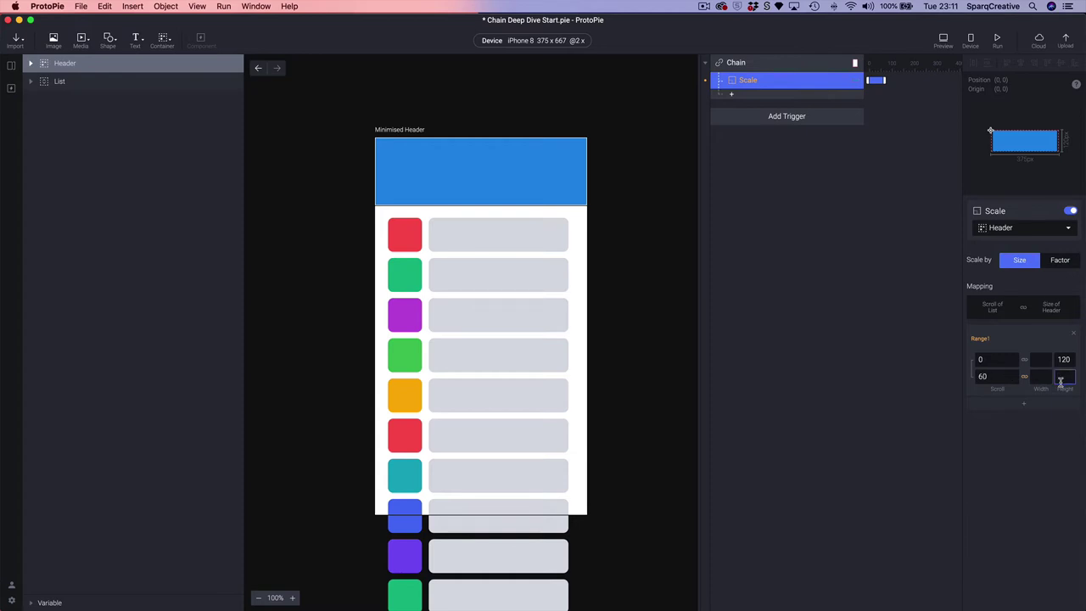
{"action": "key", "text": "Return"}
Step: Preview the Minimised Header scene and scroll the list up and down to test the header's height change
{"action": "left_click", "coordinate": [944, 41]}
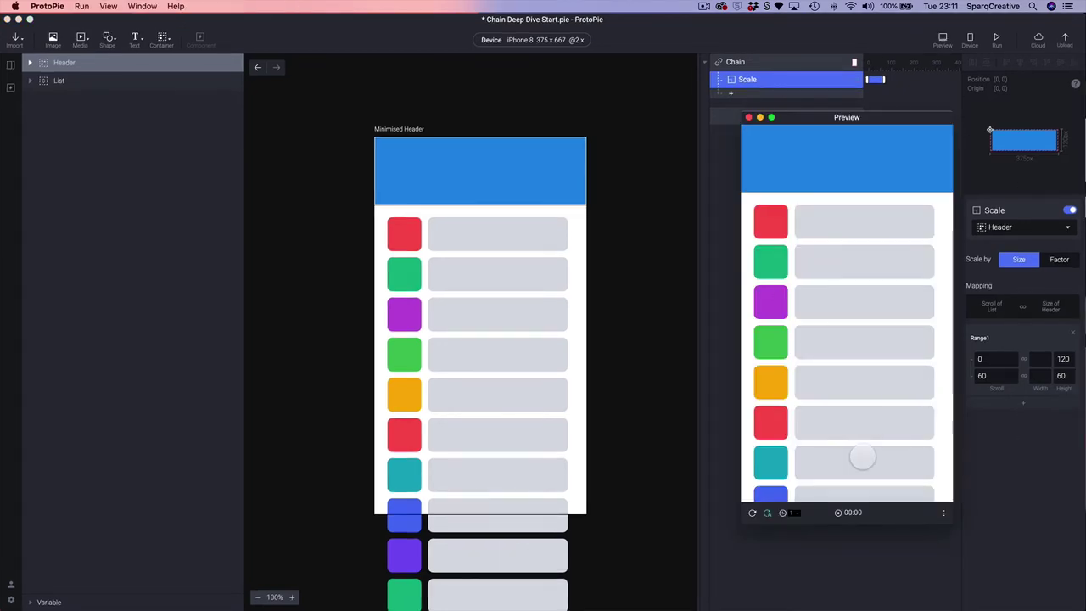
{"action": "mouse_move", "coordinate": [855, 446]}
{"action": "left_mouse_down"}
{"action": "mouse_move", "coordinate": [850, 366]}
{"action": "mouse_move", "coordinate": [856, 475]}
{"action": "mouse_move", "coordinate": [868, 426]}
{"action": "mouse_move", "coordinate": [851, 262]}
{"action": "mouse_move", "coordinate": [856, 456]}
{"action": "mouse_move", "coordinate": [860, 441]}
{"action": "mouse_move", "coordinate": [843, 308]}
{"action": "mouse_move", "coordinate": [840, 467]}
{"action": "mouse_move", "coordinate": [870, 450]}
{"action": "mouse_move", "coordinate": [861, 413]}
{"action": "mouse_move", "coordinate": [866, 465]}
{"action": "left_mouse_up"}
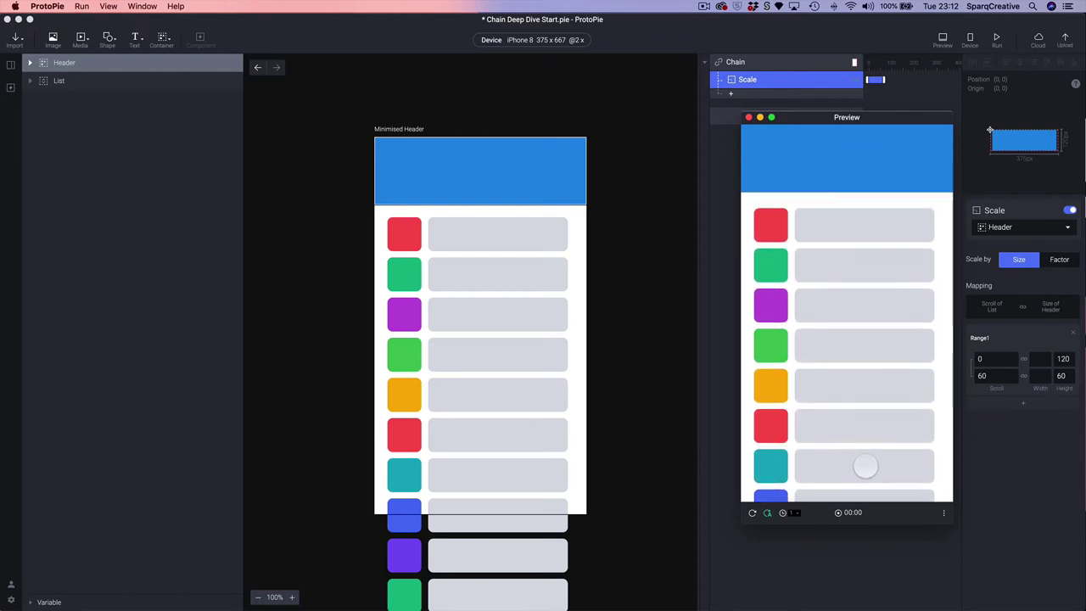
{"action": "left_click_drag", "start_coordinate": [866, 381], "coordinate": [862, 337]}
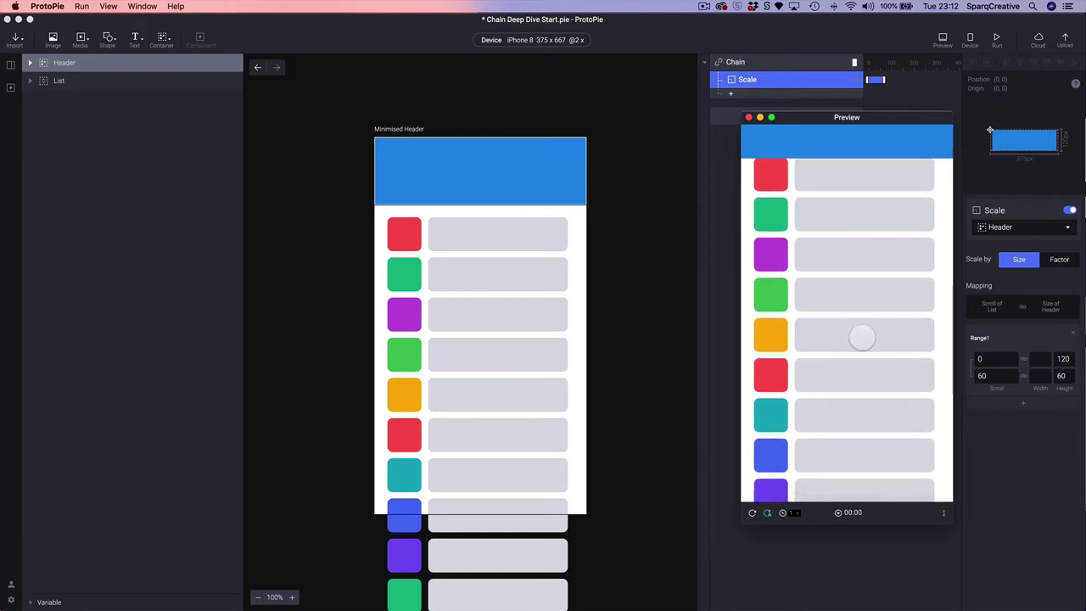
{"action": "left_click", "coordinate": [1030, 358]}
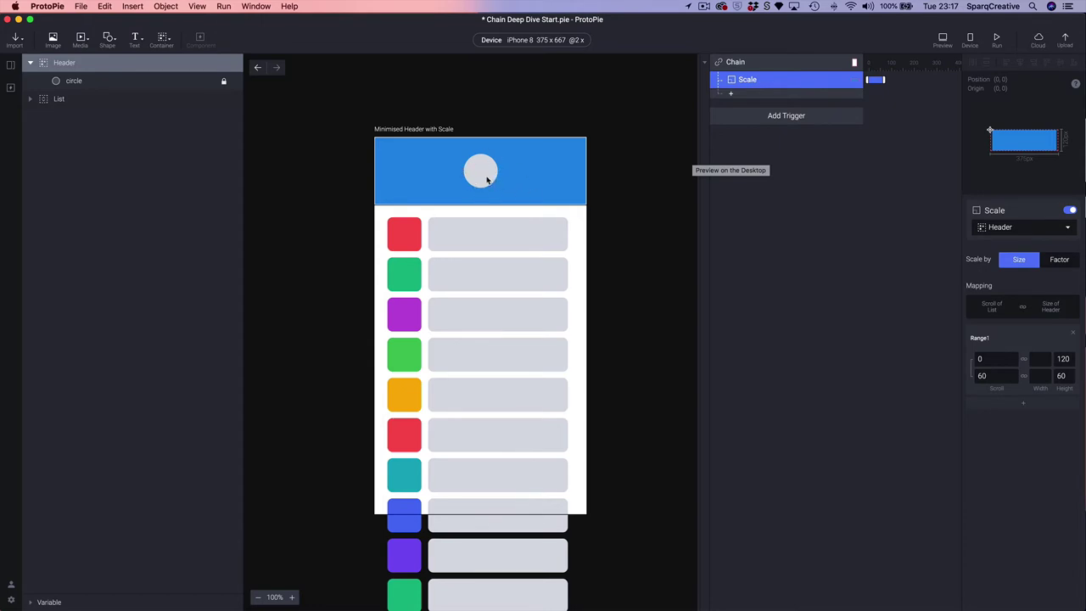
Step: Add a Scale response for the circle layer to the Chain trigger and set the range's end scroll value to 60
{"action": "left_click", "coordinate": [791, 196]}
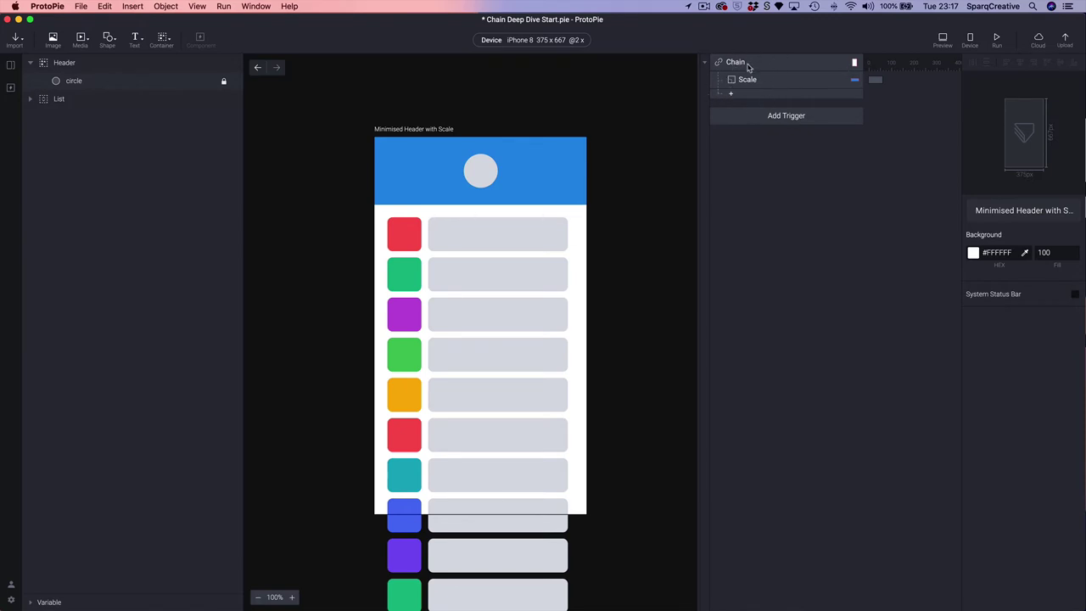
{"action": "left_click", "coordinate": [57, 82]}
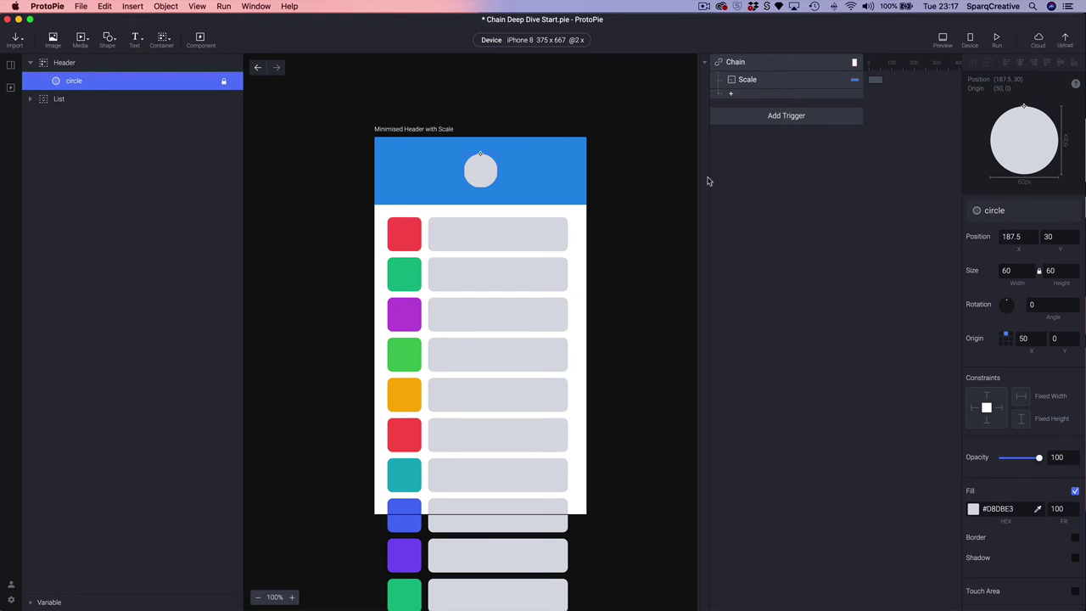
{"action": "left_click", "coordinate": [749, 99]}
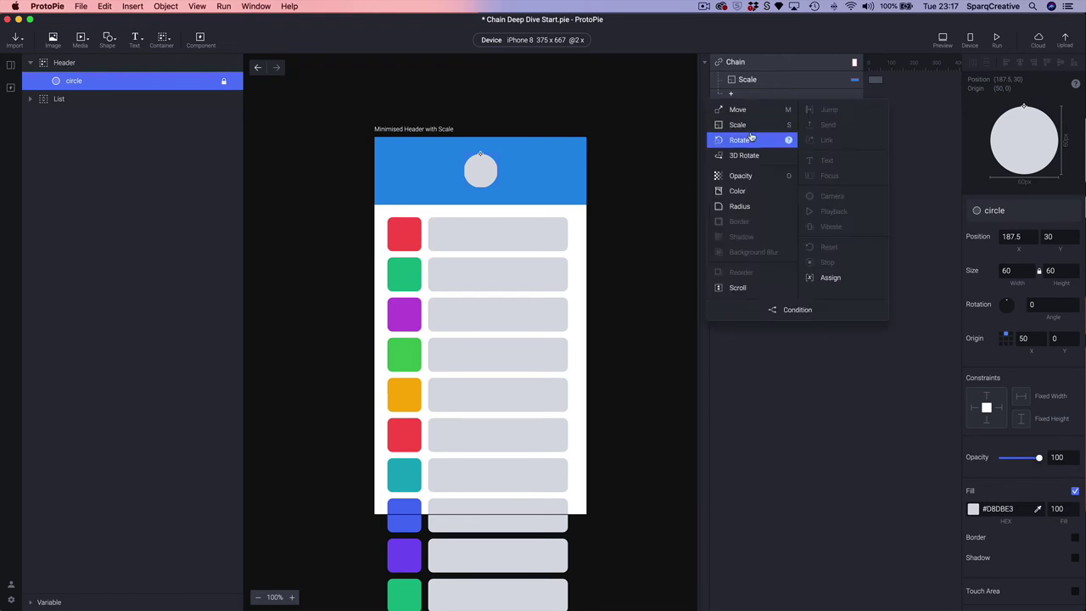
{"action": "left_click", "coordinate": [750, 132]}
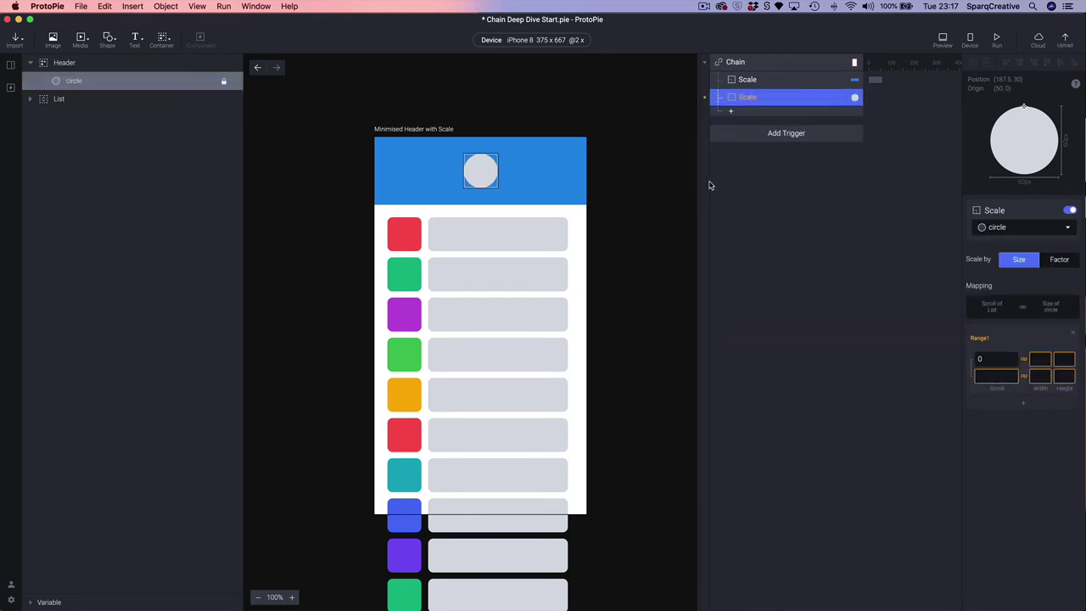
{"action": "left_click", "coordinate": [991, 377]}
{"action": "key", "text": "Return"}
Step: Map the circle's width and height from 60 at the range start to 30 at the range end
{"action": "left_click", "coordinate": [1041, 360]}
{"action": "type", "text": "60"}
{"action": "left_click", "coordinate": [1041, 375]}
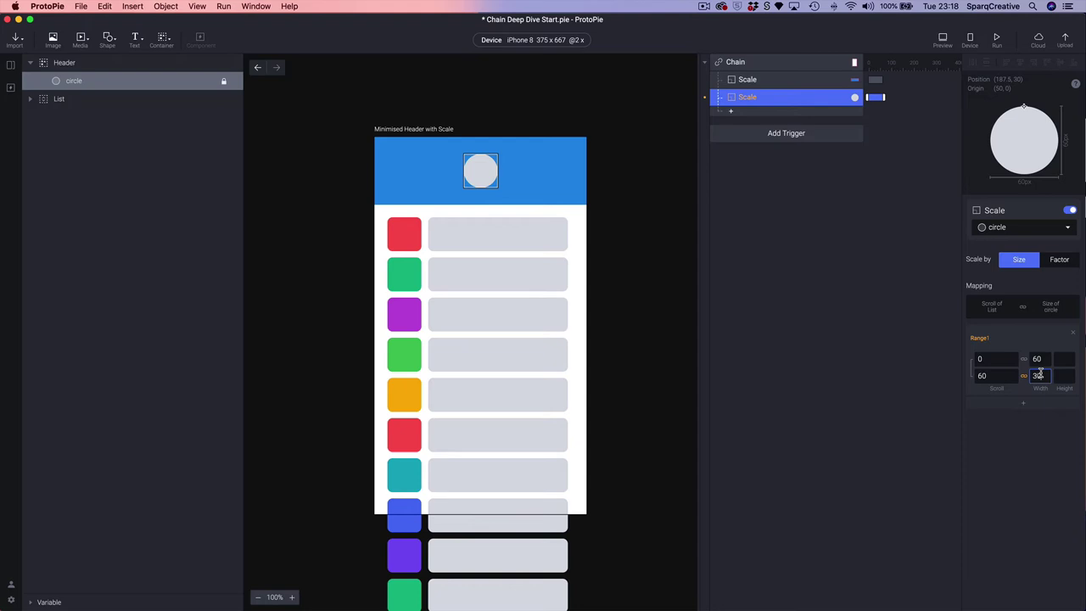
{"action": "type", "text": "30"}
{"action": "key", "text": "Return"}
{"action": "left_click", "coordinate": [1065, 361]}
{"action": "type", "text": "60"}
{"action": "left_click", "coordinate": [1063, 375]}
{"action": "type", "text": "30"}
{"action": "key", "text": "Return"}
Step: Preview the scene, scroll the list to test the circle's scaling, and close the preview
{"action": "left_click", "coordinate": [943, 41]}
{"action": "left_click_drag", "start_coordinate": [789, 407], "coordinate": [834, 187]}
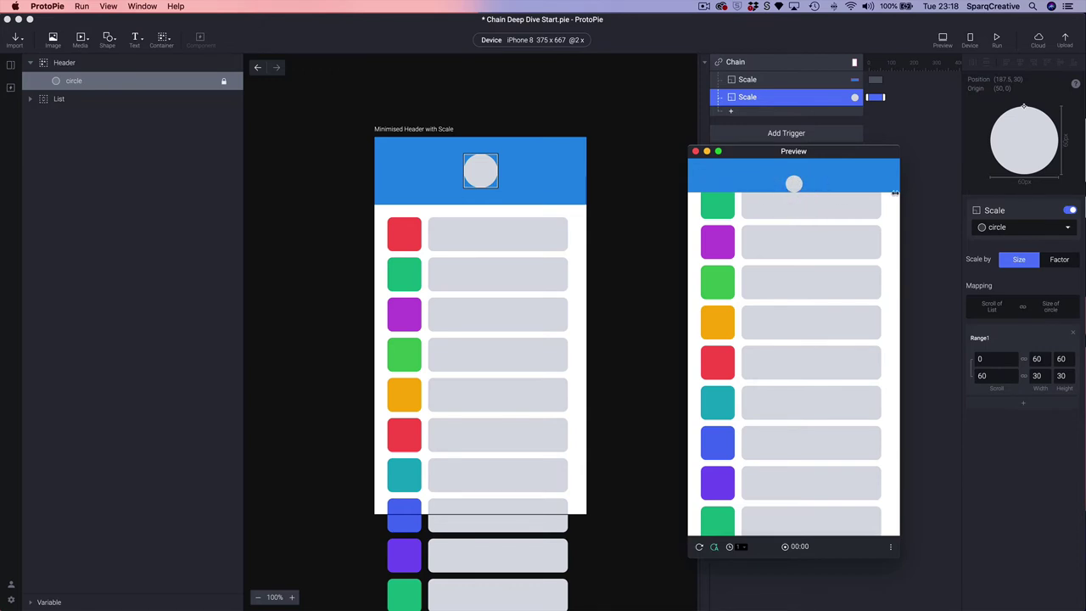
{"action": "left_click", "coordinate": [676, 129]}
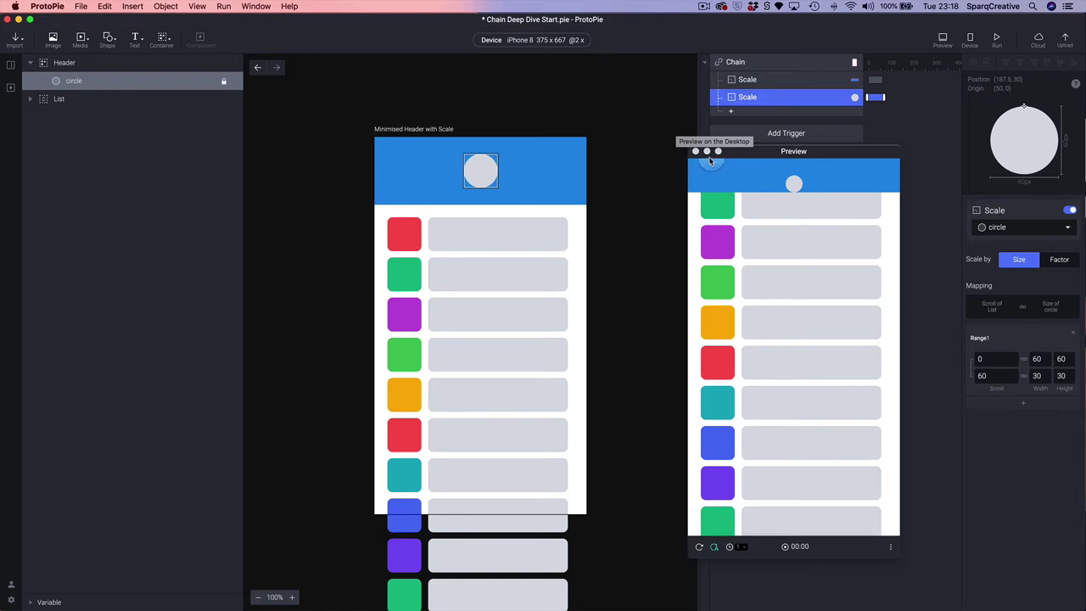
{"action": "left_click", "coordinate": [696, 157]}
{"action": "left_click", "coordinate": [696, 151]}
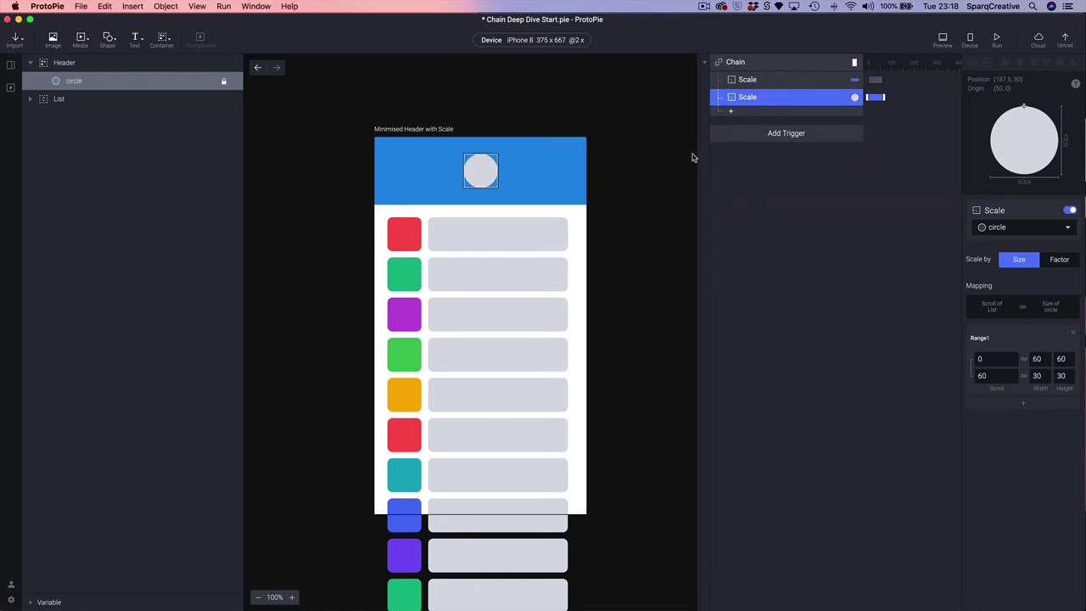
Step: Add a Move response for the circle layer to the Chain trigger and set its end scroll value to 60
{"action": "left_click", "coordinate": [70, 82]}
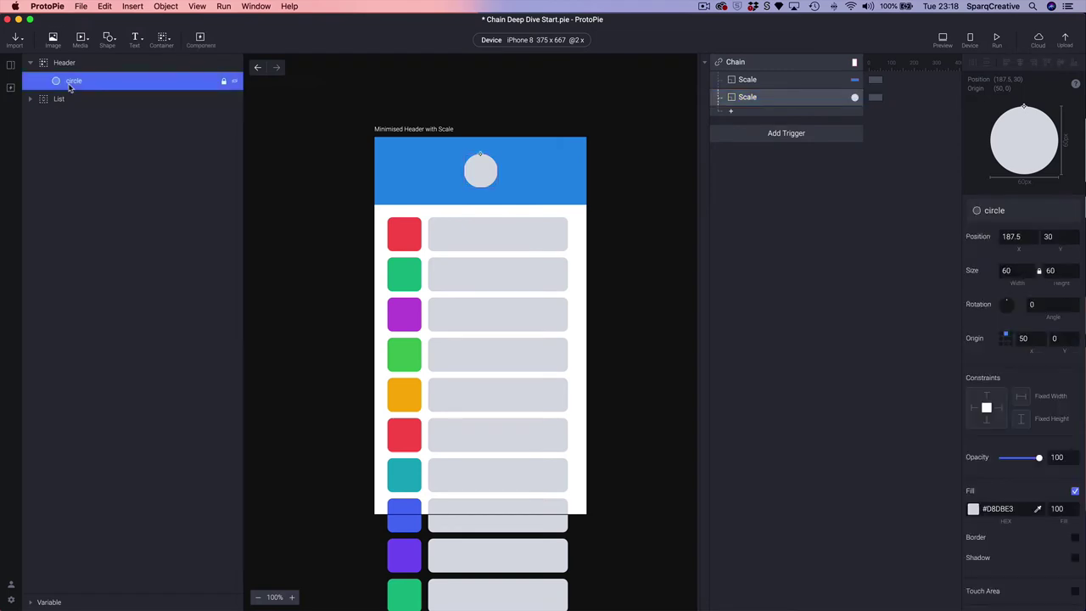
{"action": "left_click", "coordinate": [754, 113]}
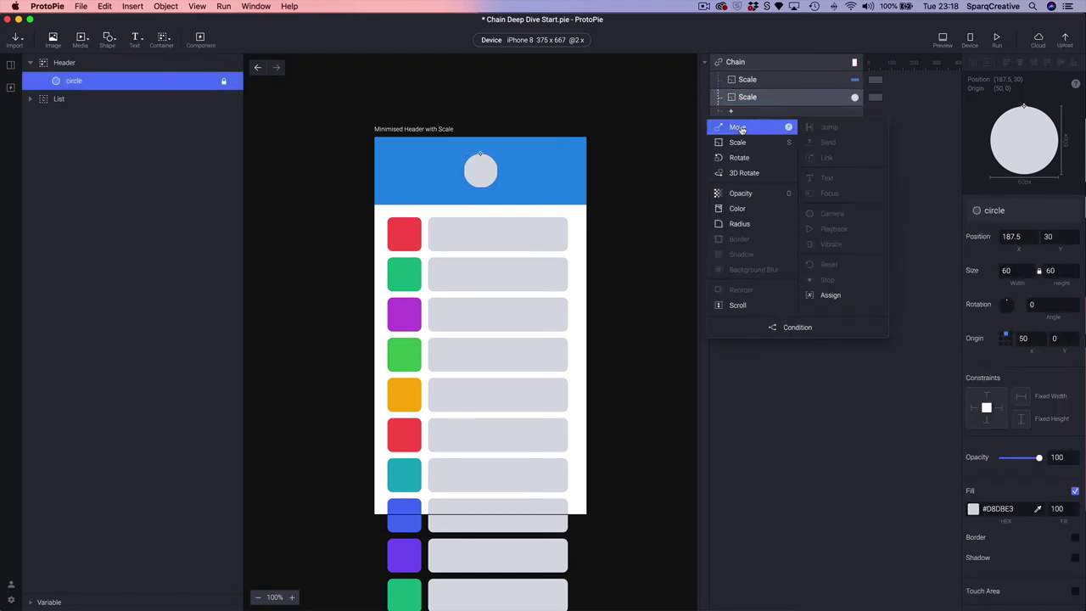
{"action": "left_click", "coordinate": [738, 127]}
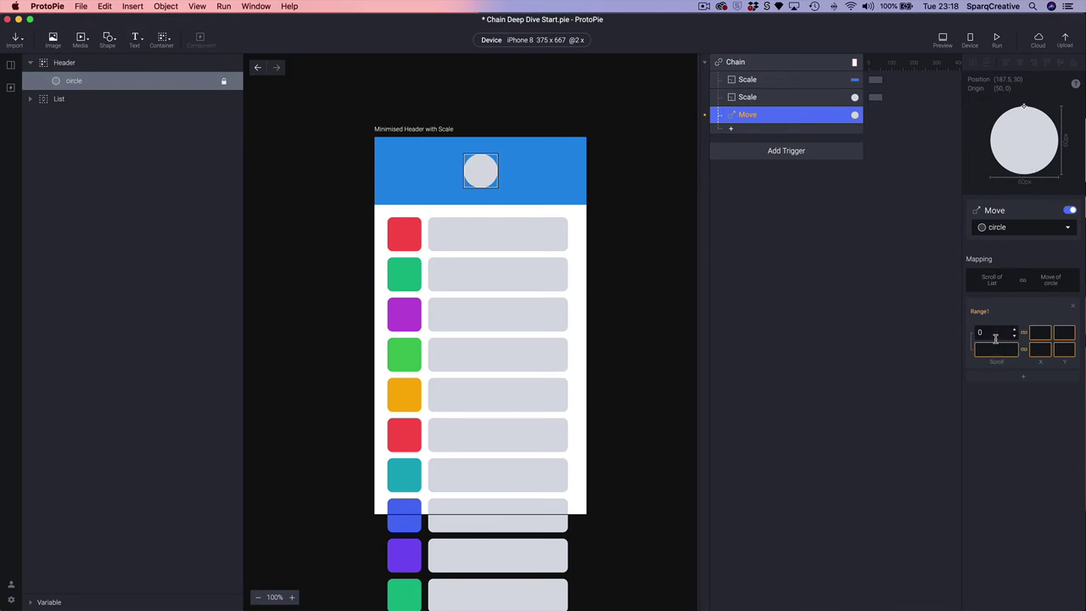
{"action": "left_click", "coordinate": [995, 348]}
{"action": "key", "text": "Return"}
Step: Map the circle's Y position from 30 at the range start to 15 at the range end
{"action": "left_click", "coordinate": [1065, 334]}
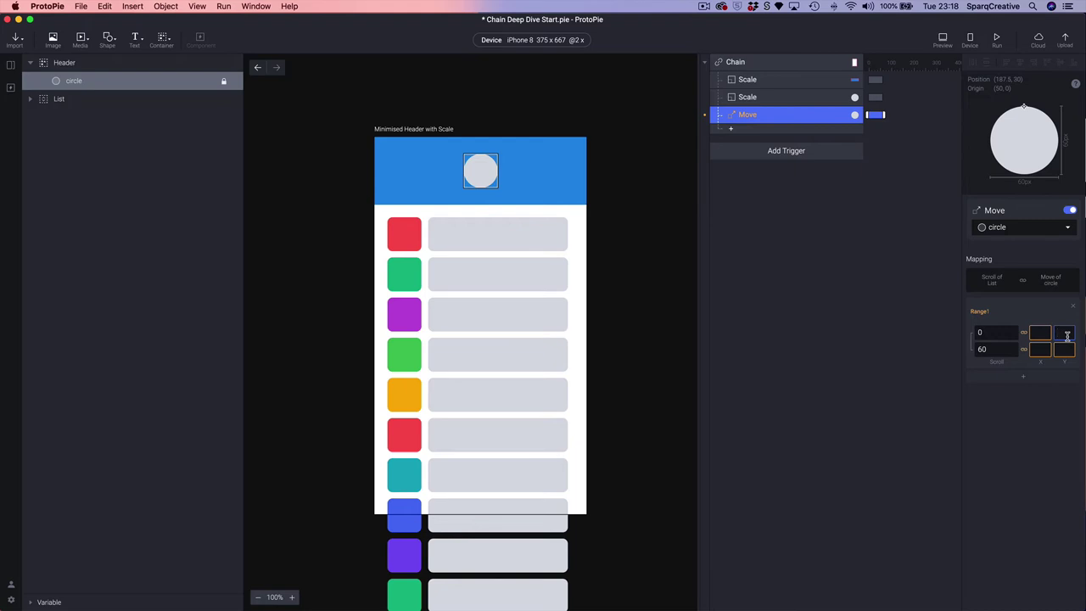
{"action": "type", "text": "30"}
{"action": "left_click", "coordinate": [1062, 350]}
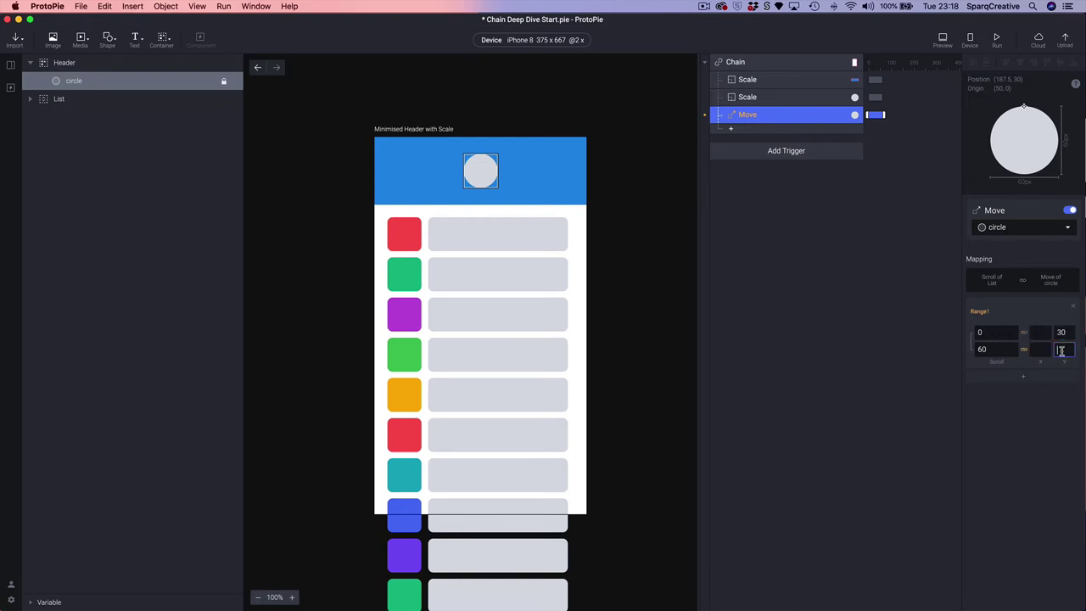
{"action": "type", "text": "15"}
{"action": "key", "text": "Return"}
Step: Preview the Minimised Header with Scale scene and scroll the list to test the circle's combined scaling and movement
{"action": "left_click", "coordinate": [74, 81]}
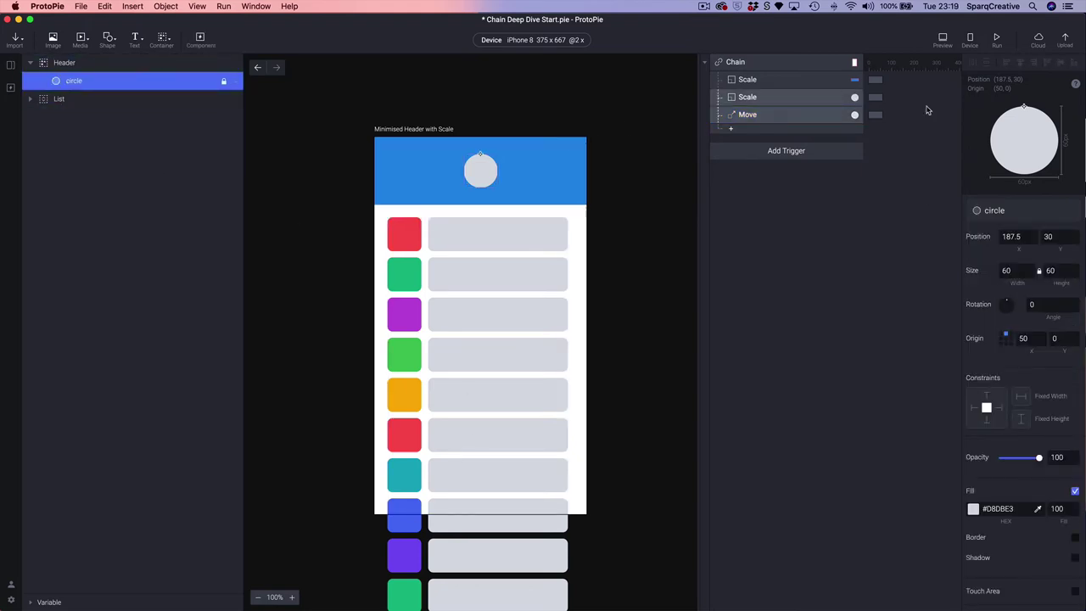
{"action": "left_click", "coordinate": [942, 43]}
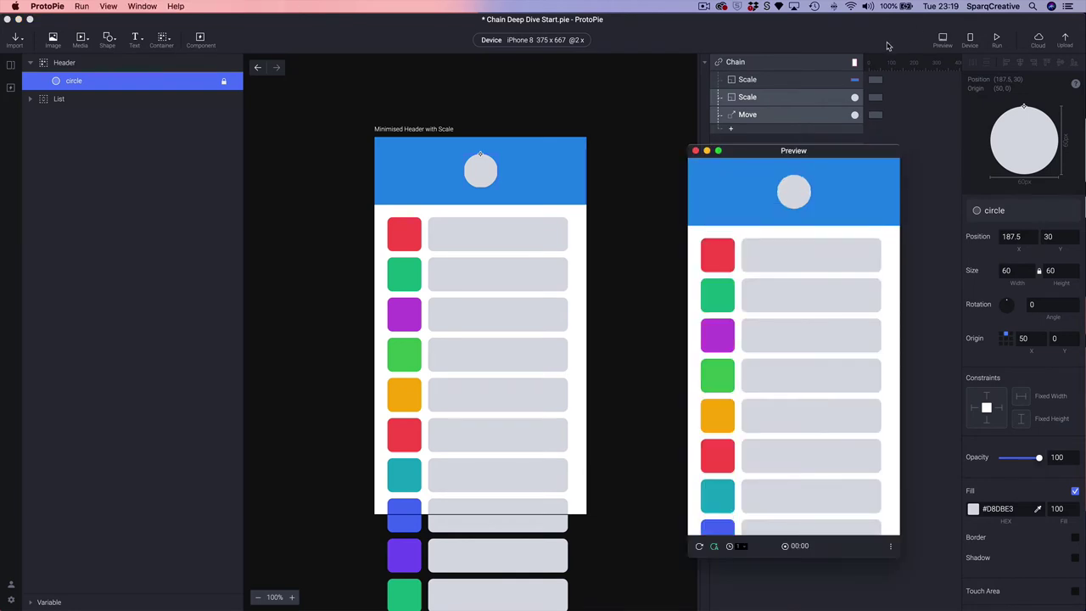
{"action": "left_click_drag", "start_coordinate": [832, 487], "coordinate": [832, 416]}
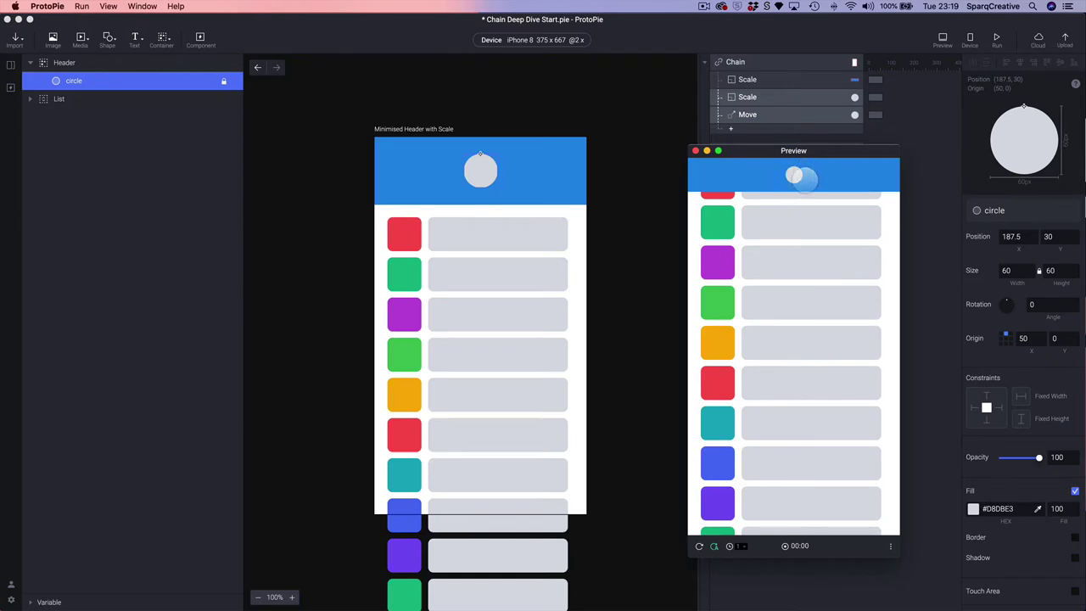
{"action": "mouse_move", "coordinate": [825, 439]}
{"action": "left_mouse_down"}
{"action": "mouse_move", "coordinate": [823, 498]}
{"action": "mouse_move", "coordinate": [829, 442]}
{"action": "left_mouse_up"}
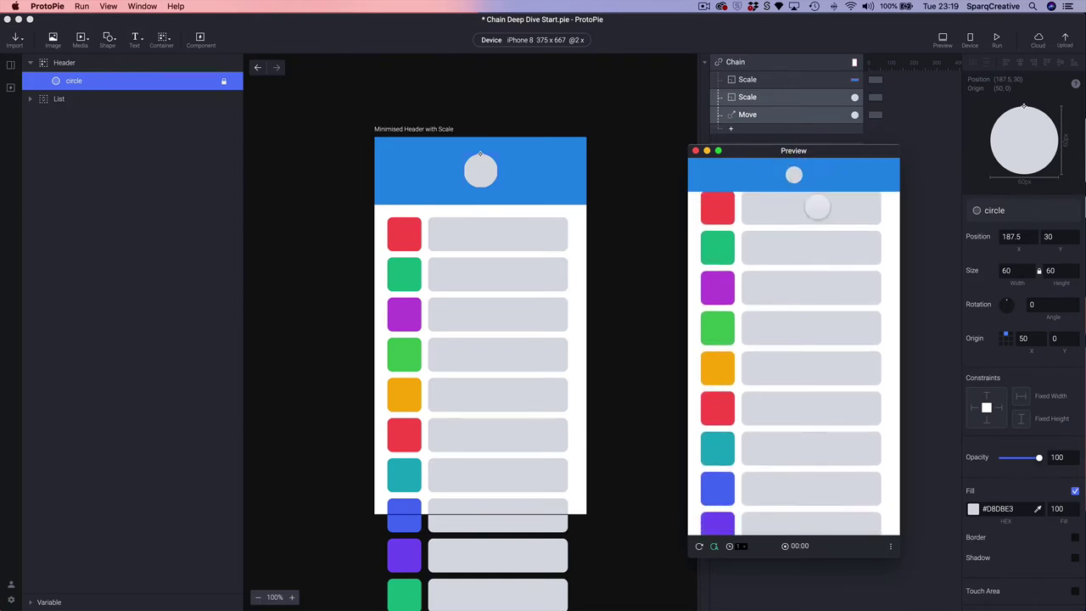
{"action": "mouse_move", "coordinate": [819, 291]}
{"action": "left_mouse_down"}
{"action": "mouse_move", "coordinate": [824, 393]}
{"action": "mouse_move", "coordinate": [822, 290]}
{"action": "left_mouse_up"}
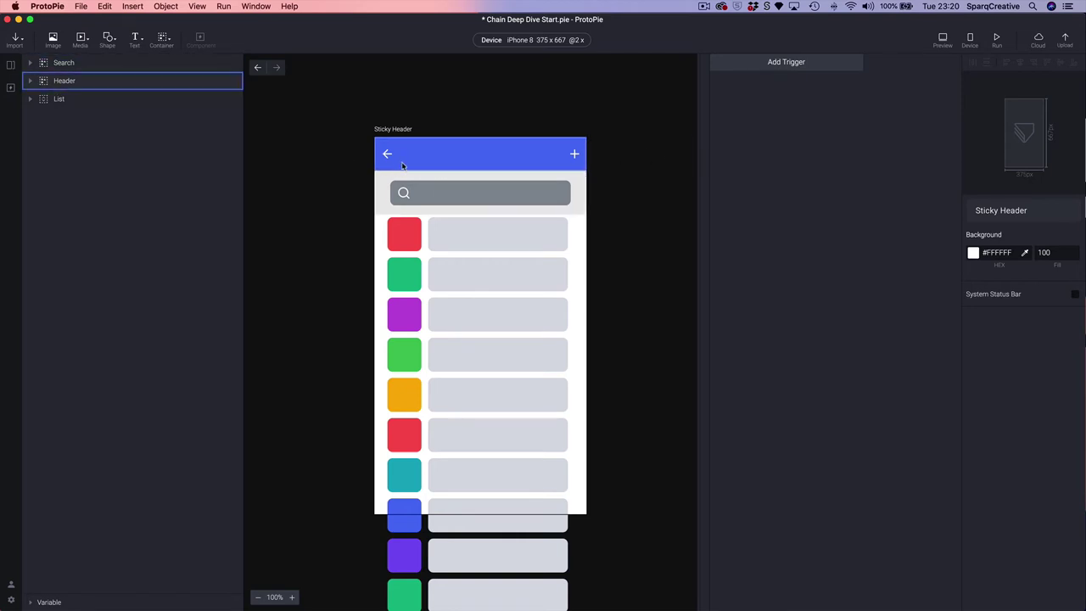
Step: Review the Search and Header layers in the Sticky Header scene, and add a Scroll-based Chain trigger to the List layer
{"action": "left_click", "coordinate": [72, 68]}
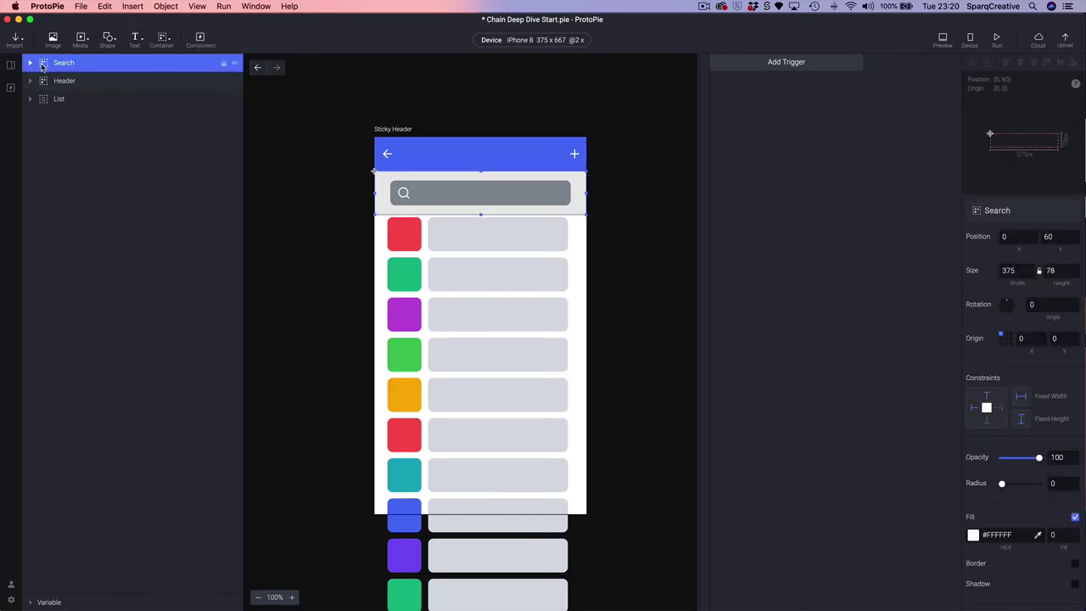
{"action": "left_click", "coordinate": [48, 86]}
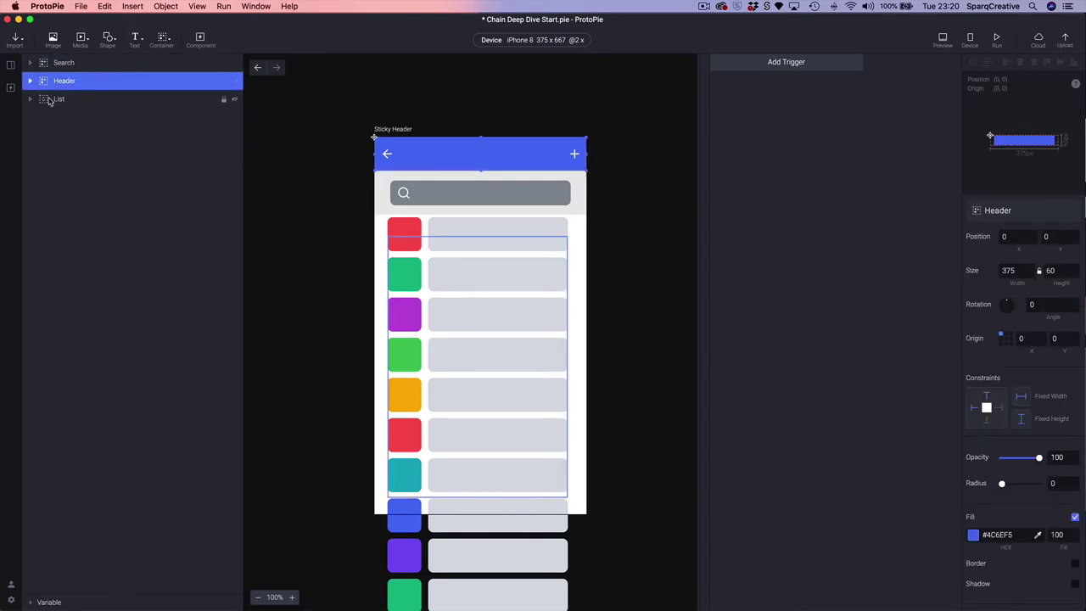
{"action": "left_click", "coordinate": [48, 101]}
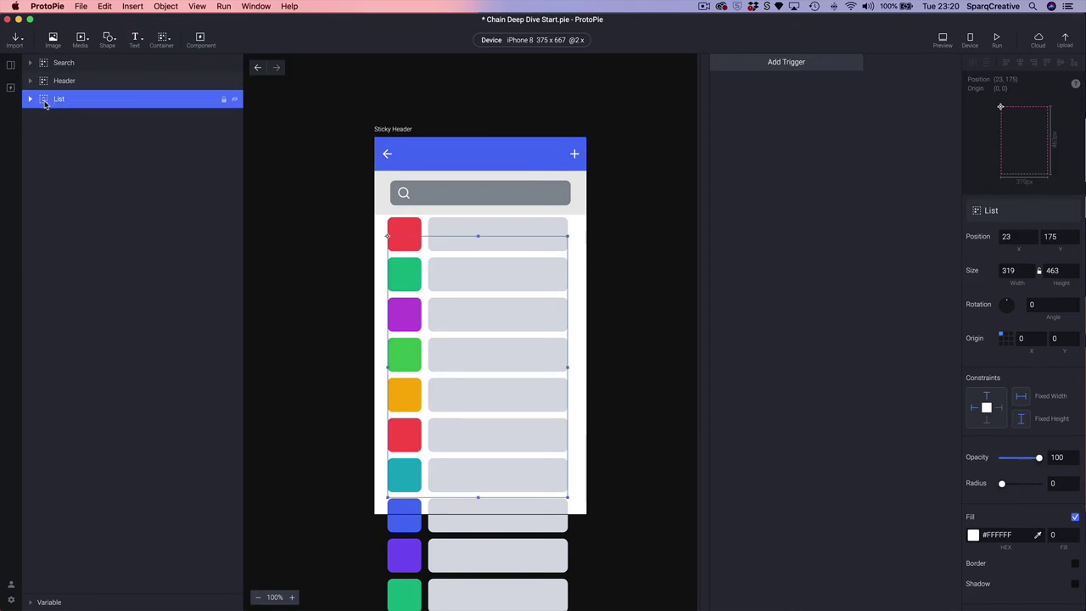
{"action": "left_click", "coordinate": [770, 61]}
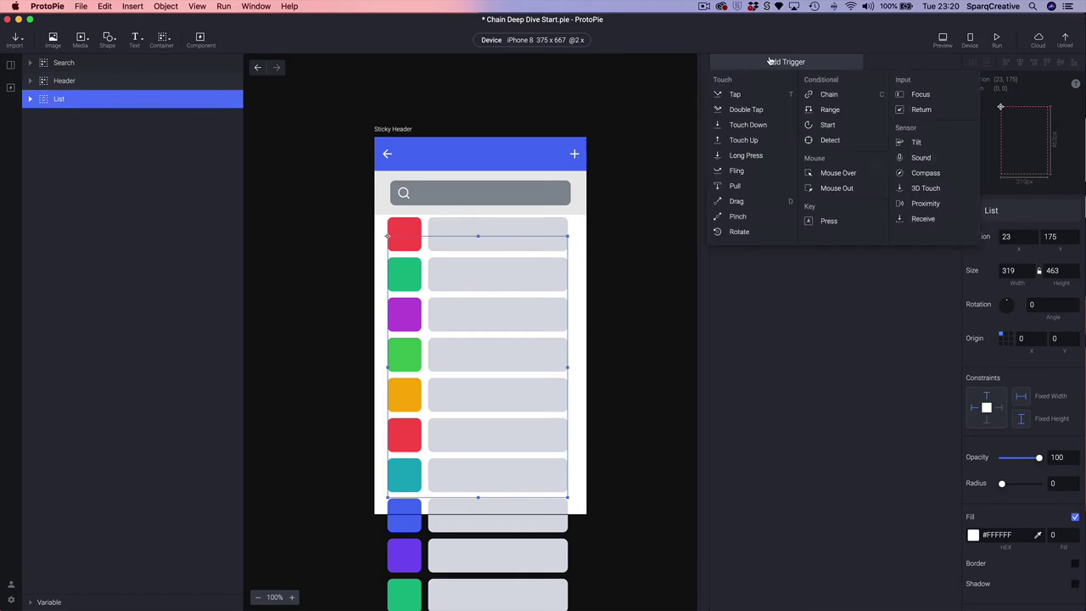
{"action": "left_click", "coordinate": [835, 95]}
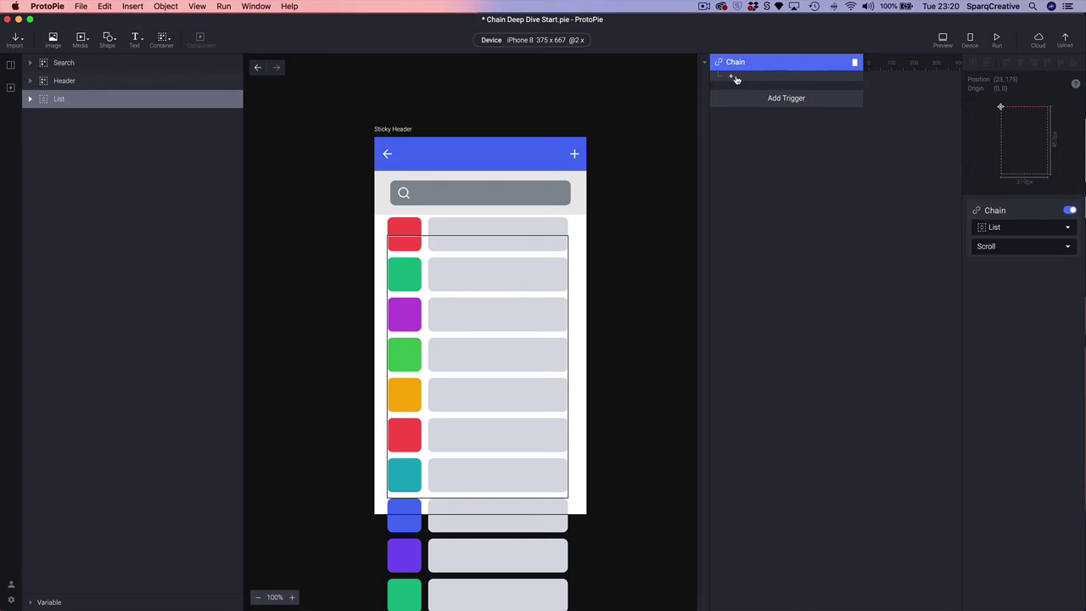
Step: Add a Move response for the Header layer to the Chain trigger and set the range's end scroll value to 60
{"action": "left_click", "coordinate": [57, 80]}
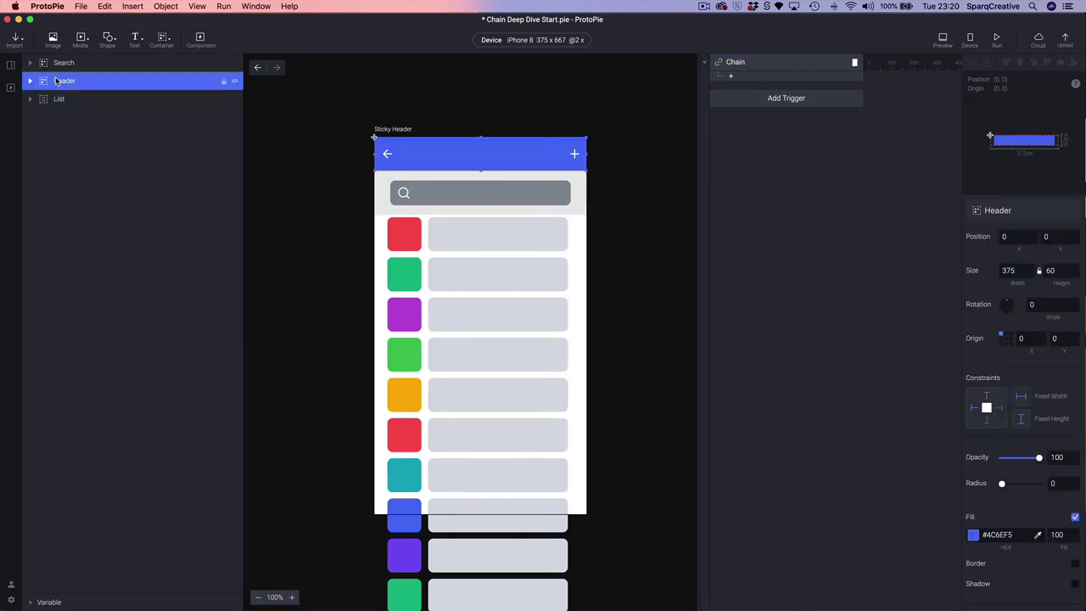
{"action": "left_click", "coordinate": [738, 77]}
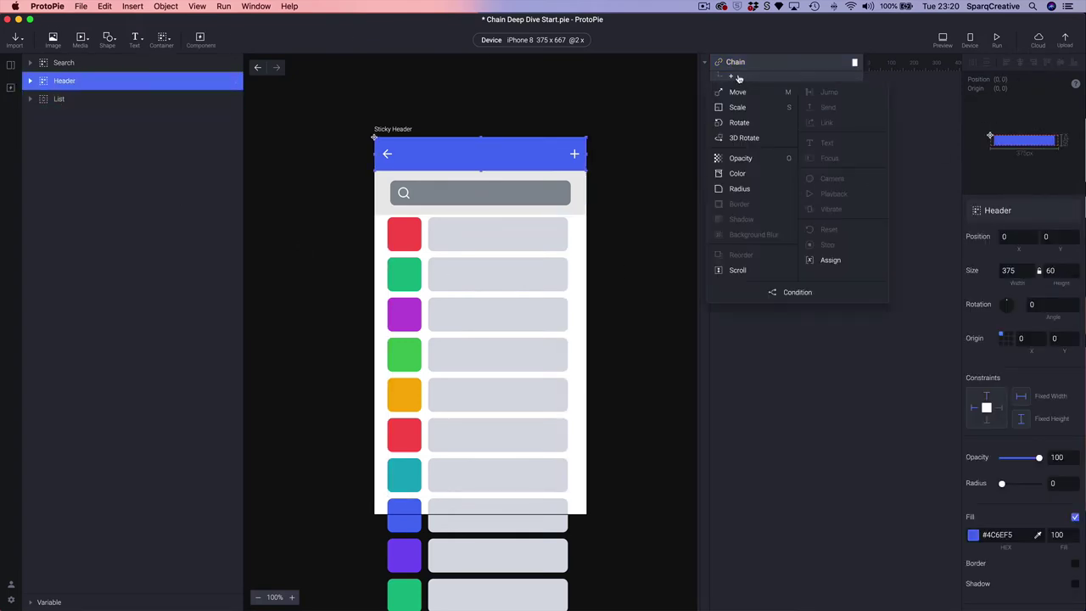
{"action": "left_click", "coordinate": [739, 91]}
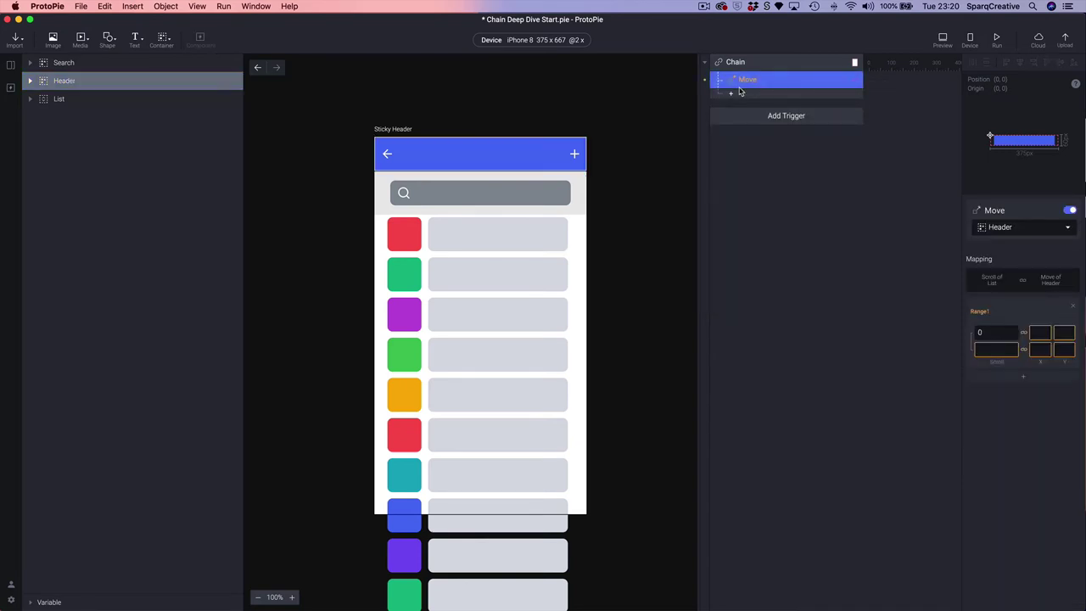
{"action": "left_click", "coordinate": [989, 349]}
{"action": "type", "text": "60"}
{"action": "key", "text": "Return"}
Step: Map the Header's Y position from 0 to 60 in the Move response and test it by scrolling the list in the preview
{"action": "left_click", "coordinate": [1063, 332]}
{"action": "left_click", "coordinate": [1066, 351]}
{"action": "type", "text": "60"}
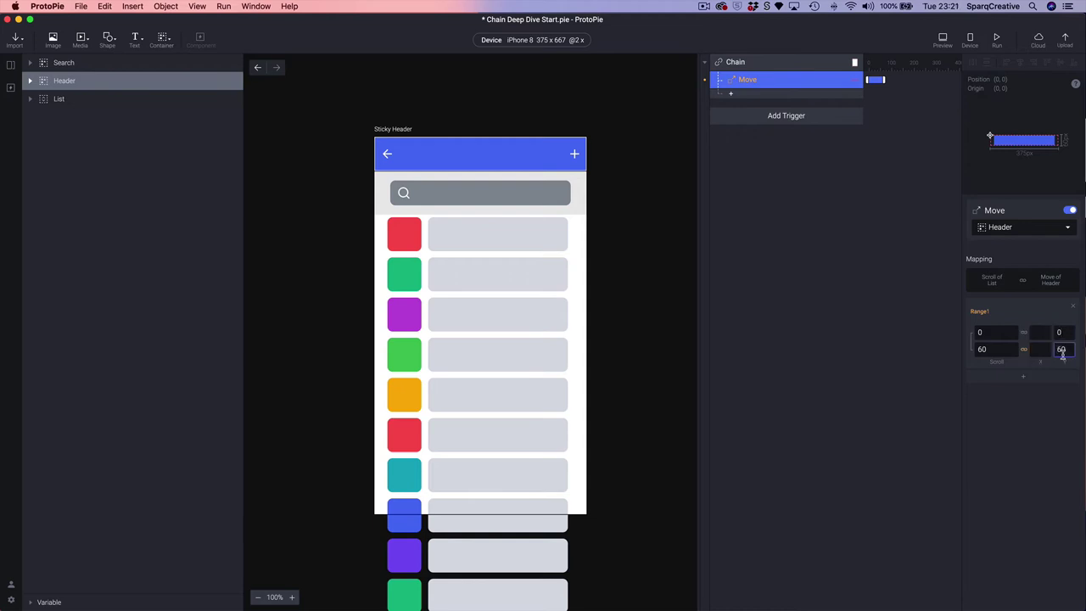
{"action": "key", "text": "Return"}
{"action": "left_click", "coordinate": [943, 40]}
{"action": "scroll", "coordinate": [814, 424], "scroll_direction": "down", "scroll_amount": 2}
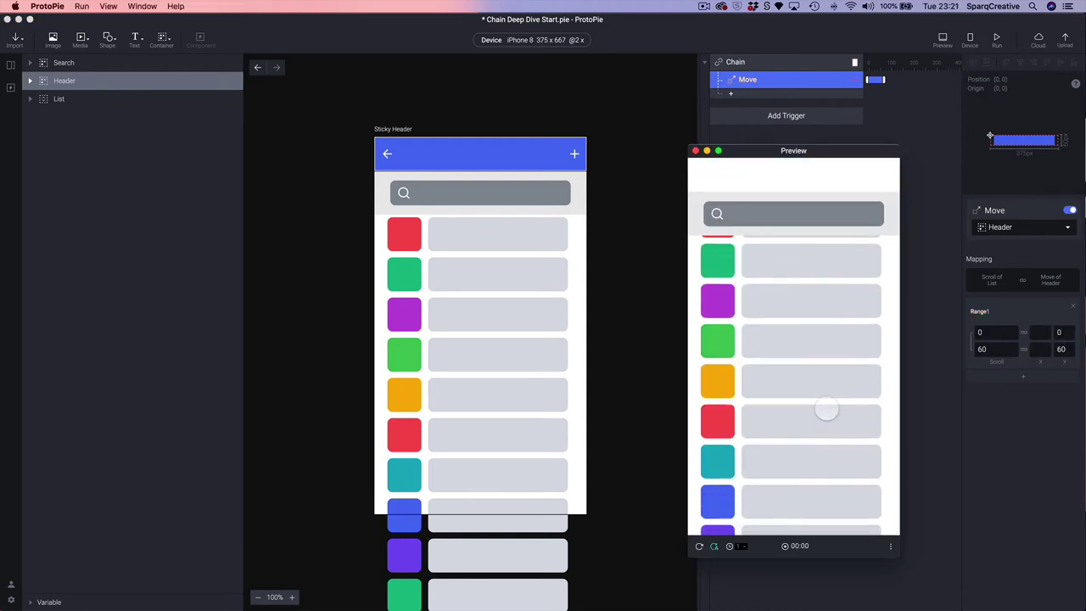
Step: Scroll the list up and down in the preview to test the Header's movement, and close the preview
{"action": "scroll", "coordinate": [828, 427], "scroll_direction": "up", "scroll_amount": 3}
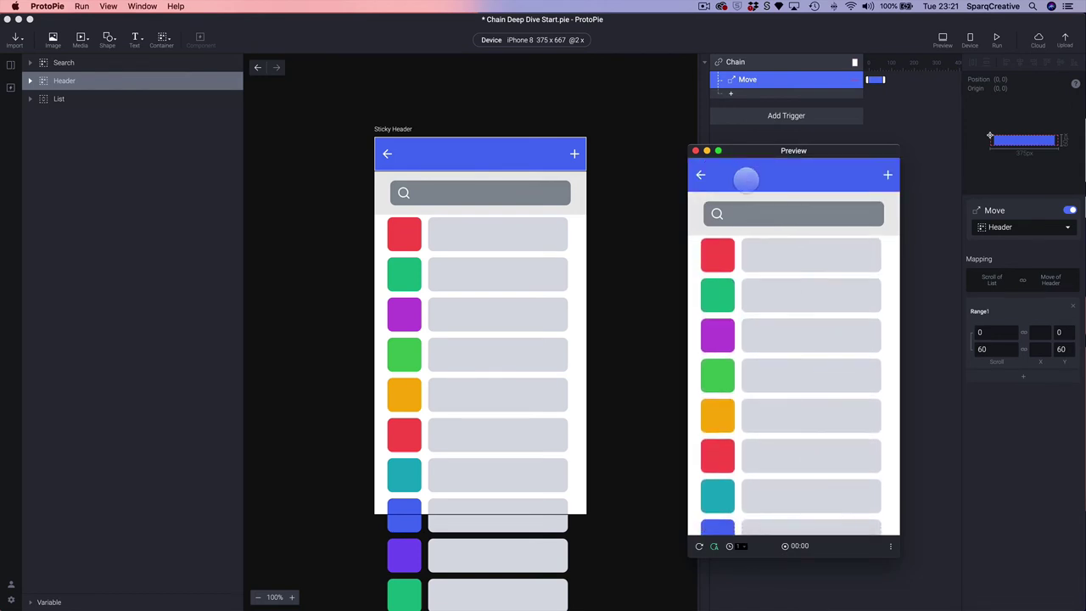
{"action": "scroll", "coordinate": [788, 352], "scroll_direction": "down", "scroll_amount": 3}
{"action": "scroll", "coordinate": [849, 293], "scroll_direction": "up", "scroll_amount": 3}
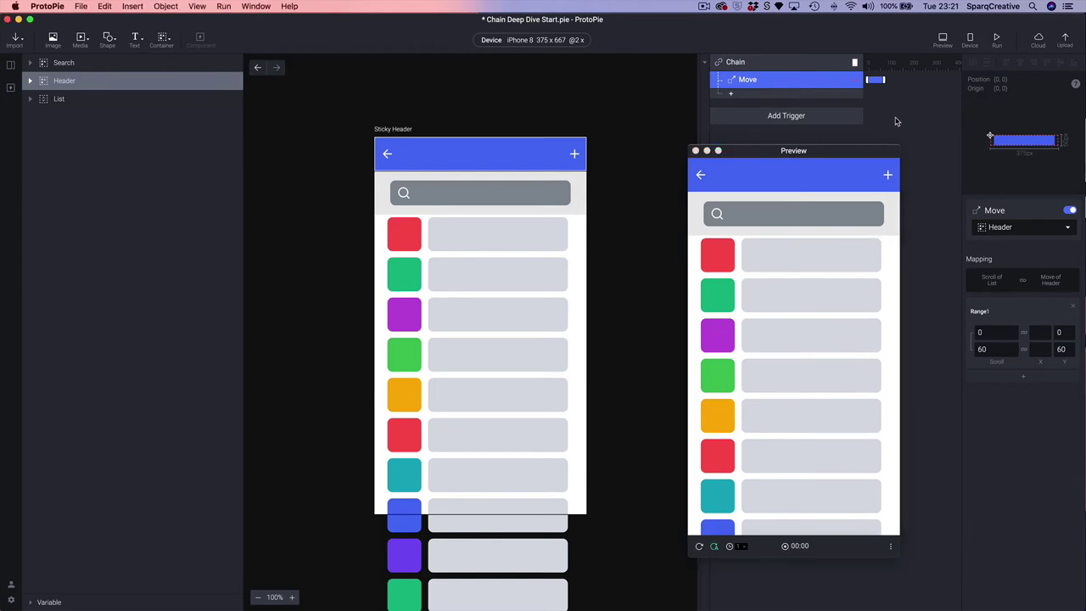
{"action": "left_click", "coordinate": [696, 150]}
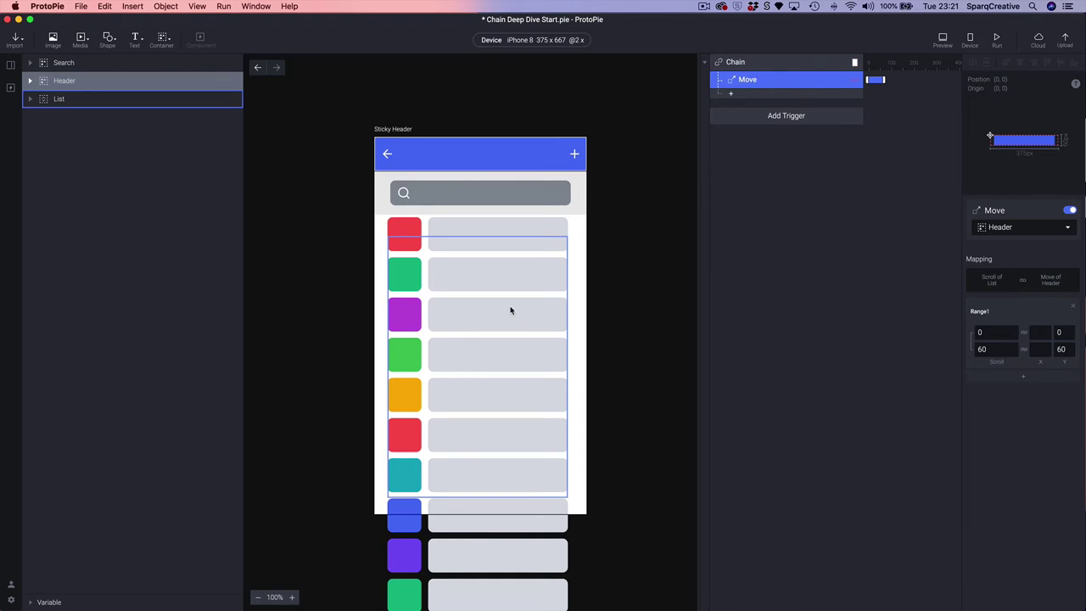
Step: Try placing the Header layer at a Y position of -60, and undo the change
{"action": "left_click", "coordinate": [487, 306]}
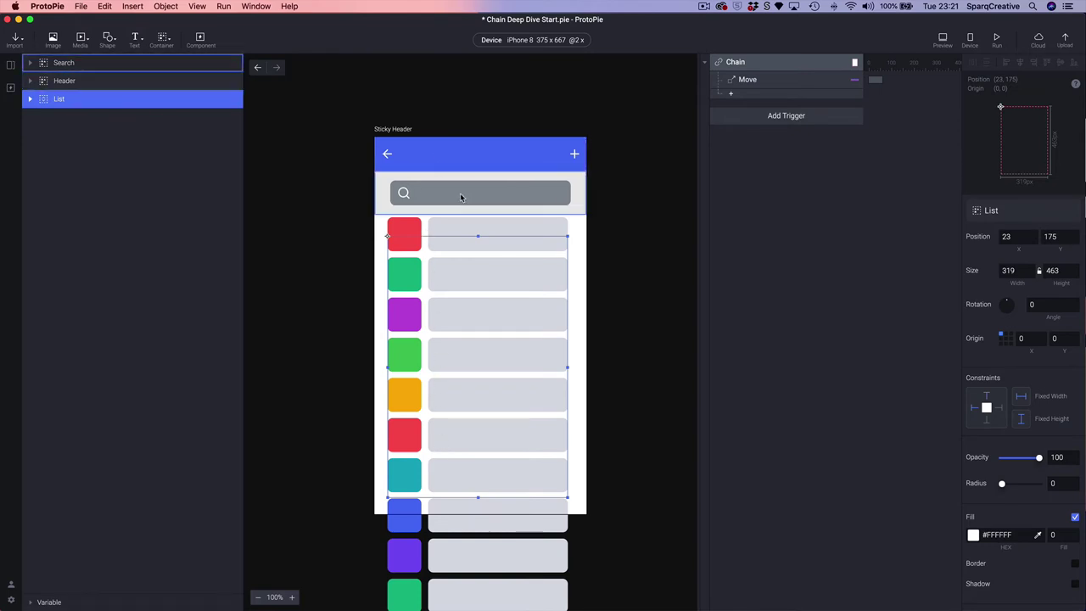
{"action": "left_click", "coordinate": [441, 161]}
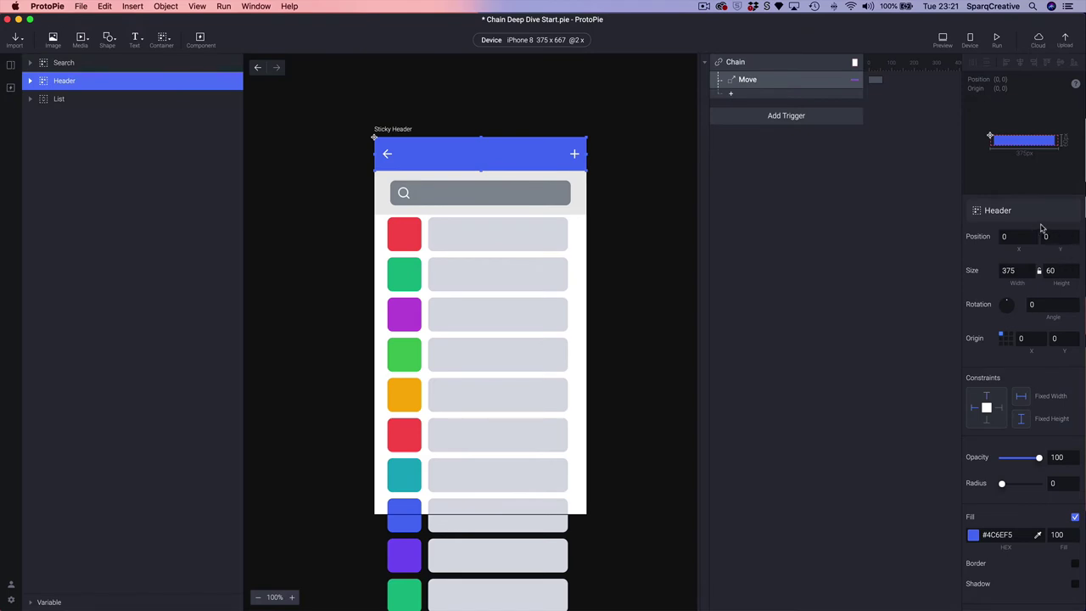
{"action": "type", "text": "-60"}
{"action": "key", "text": "Return"}
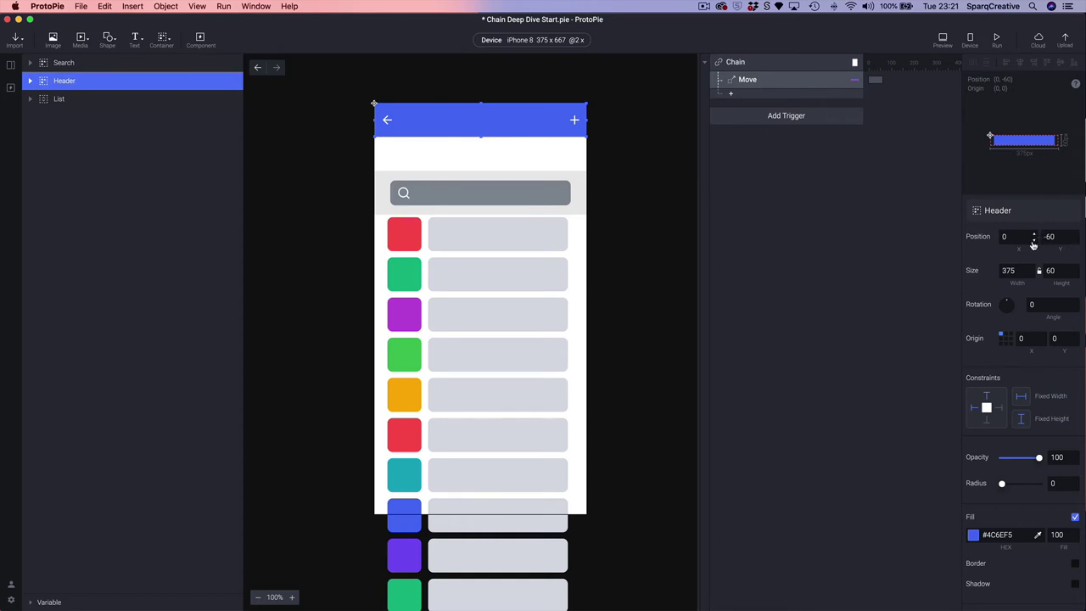
{"action": "key", "text": "ctrl+z"}
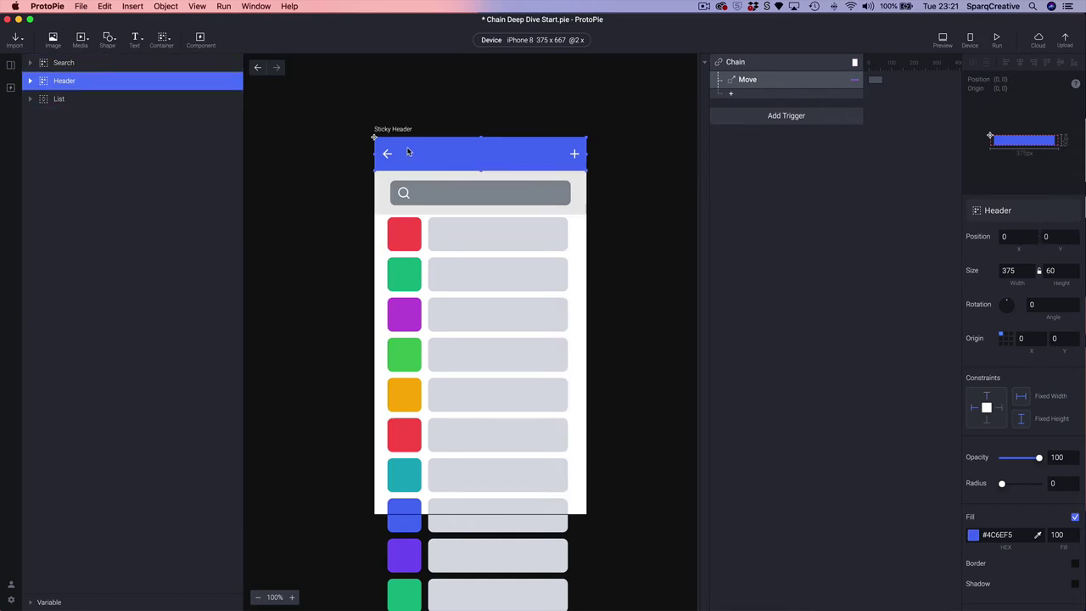
Step: Set the end Y value of the Header's Move response to -60
{"action": "left_click", "coordinate": [754, 84]}
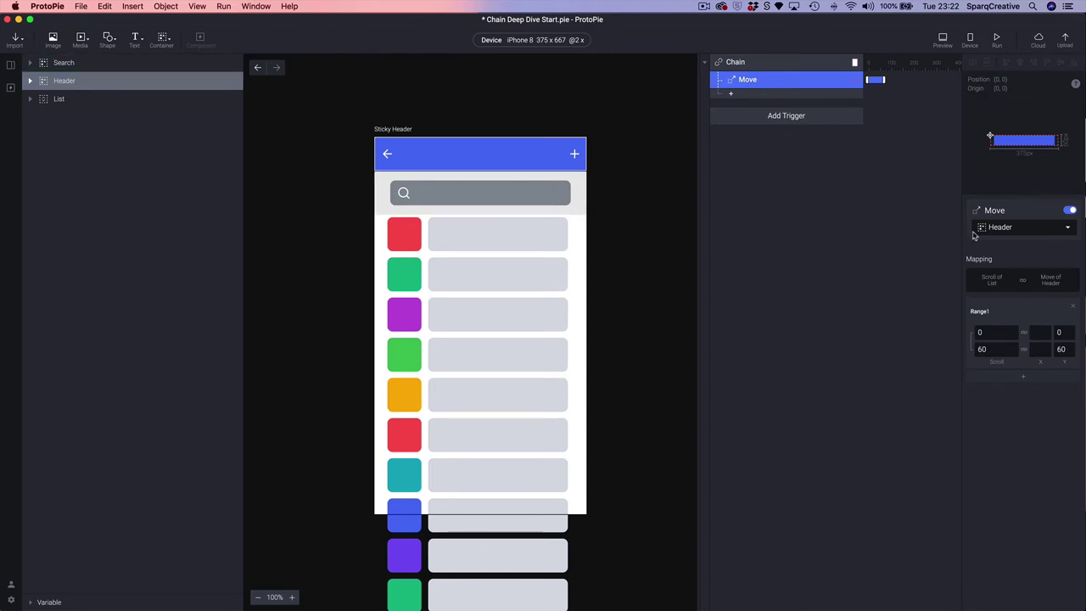
{"action": "left_click", "coordinate": [1059, 350]}
{"action": "type", "text": "-"}
{"action": "key", "text": "Return"}
Step: Preview the Sticky Header scene and scroll the list both ways to test how the Header moves off the top
{"action": "left_click", "coordinate": [939, 45]}
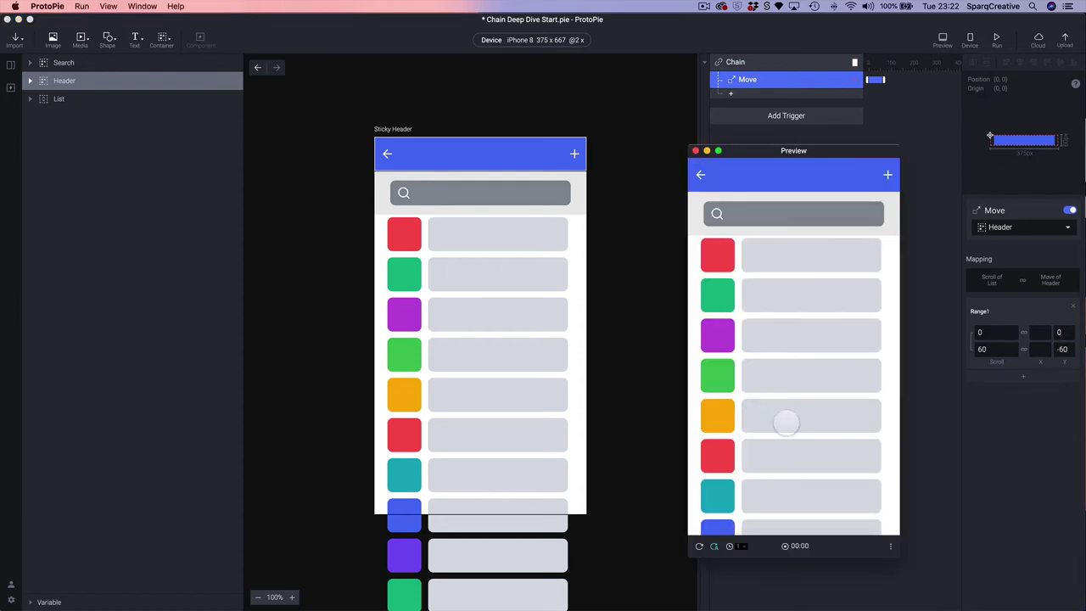
{"action": "scroll", "coordinate": [787, 423], "scroll_direction": "down", "scroll_amount": 3}
{"action": "scroll", "coordinate": [826, 444], "scroll_direction": "up", "scroll_amount": 3}
{"action": "scroll", "coordinate": [822, 507], "scroll_direction": "down", "scroll_amount": 2}
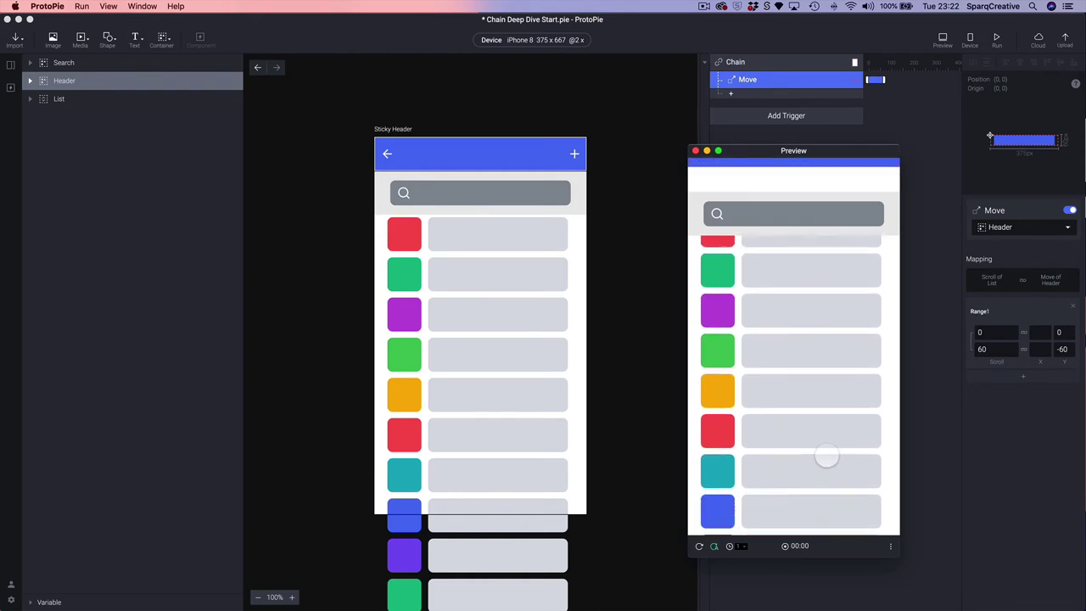
{"action": "left_click_drag", "start_coordinate": [826, 459], "coordinate": [831, 502]}
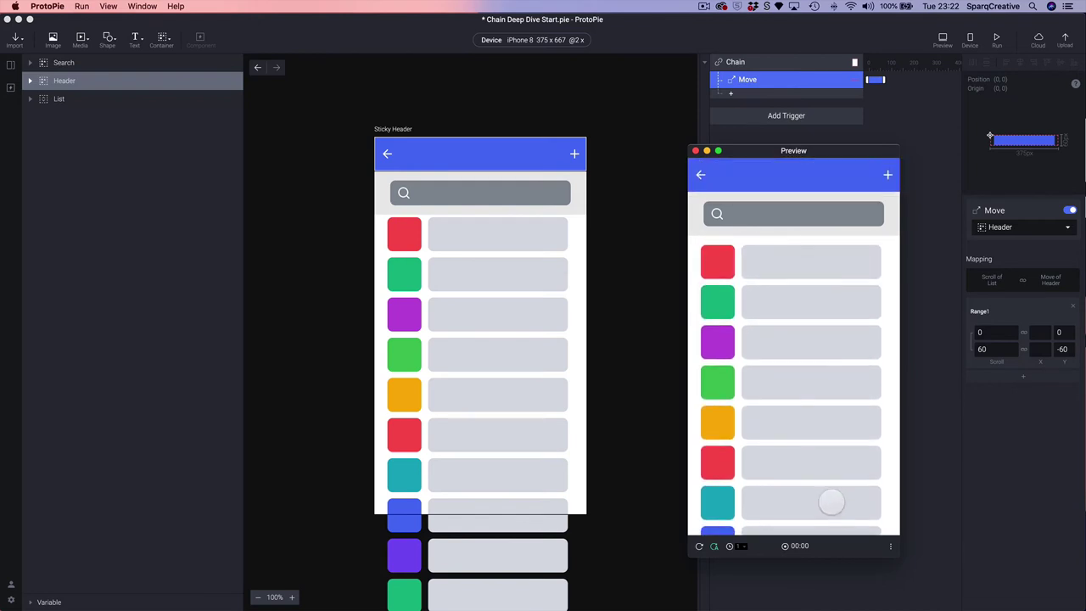
{"action": "left_click", "coordinate": [618, 161]}
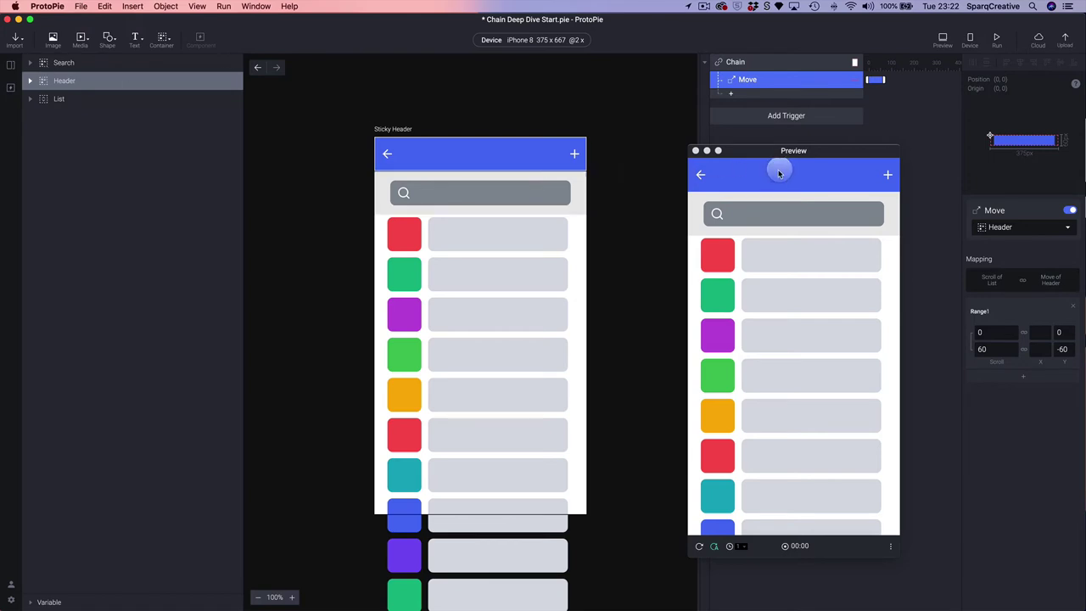
{"action": "left_click", "coordinate": [695, 151]}
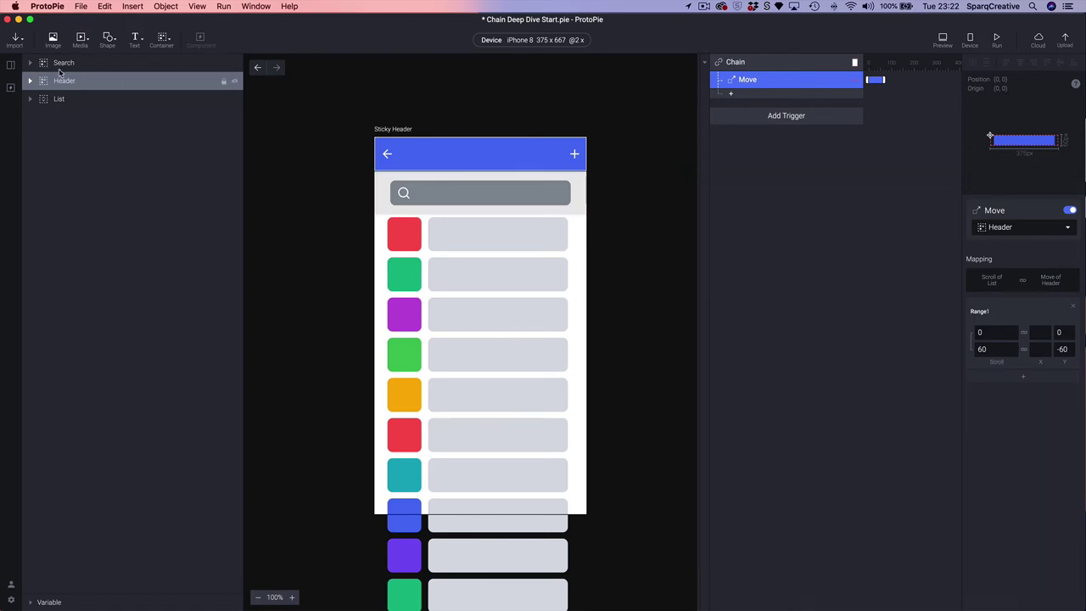
Step: Add a Move response for the Search layer to the Chain trigger and set the range's end scroll value to 60
{"action": "left_click", "coordinate": [44, 65]}
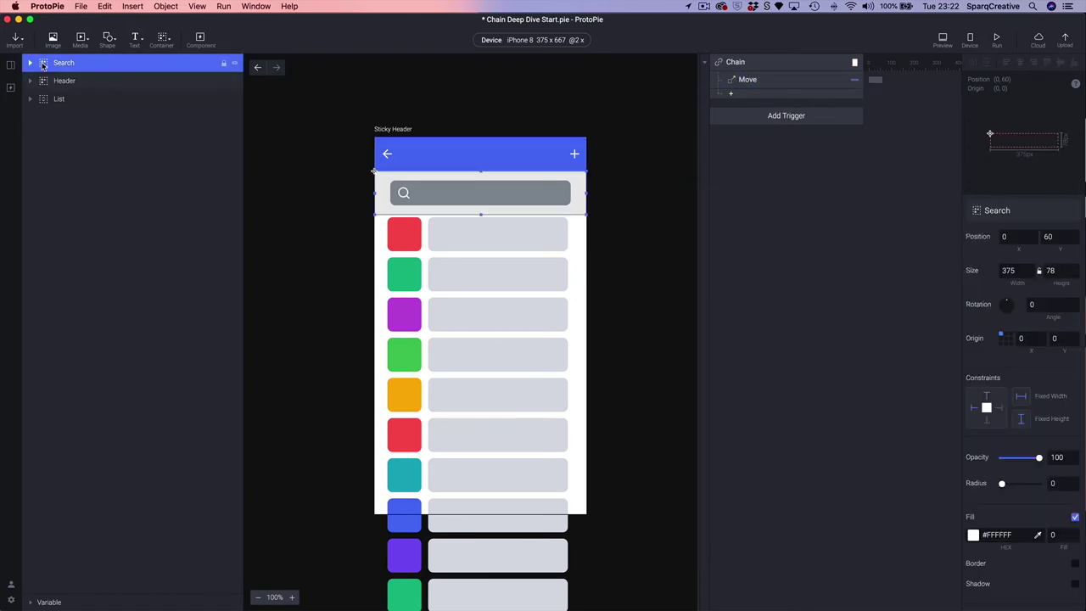
{"action": "left_click", "coordinate": [733, 95]}
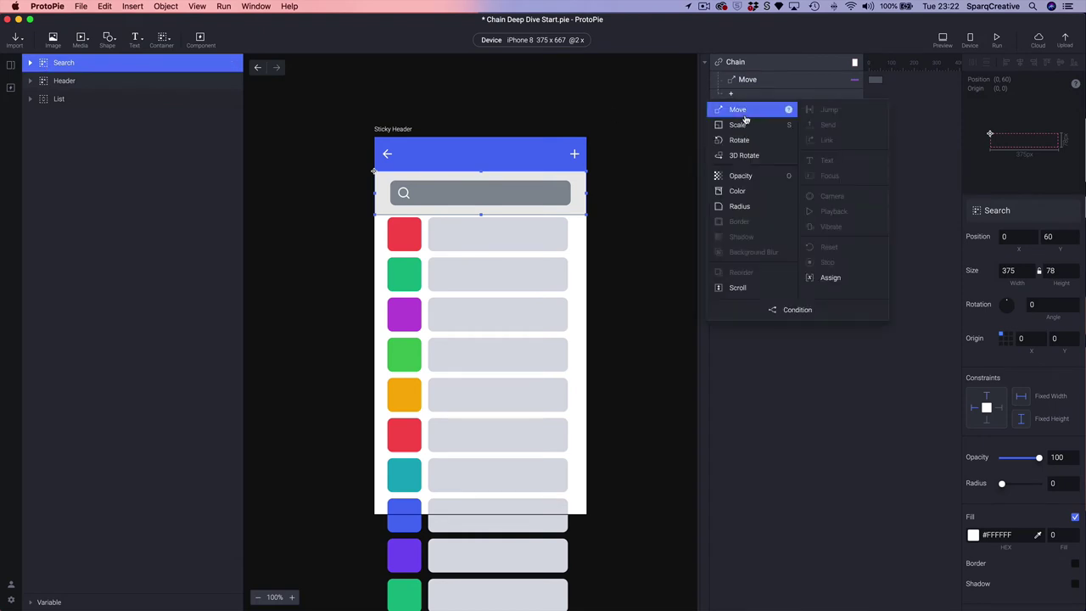
{"action": "left_click", "coordinate": [738, 111]}
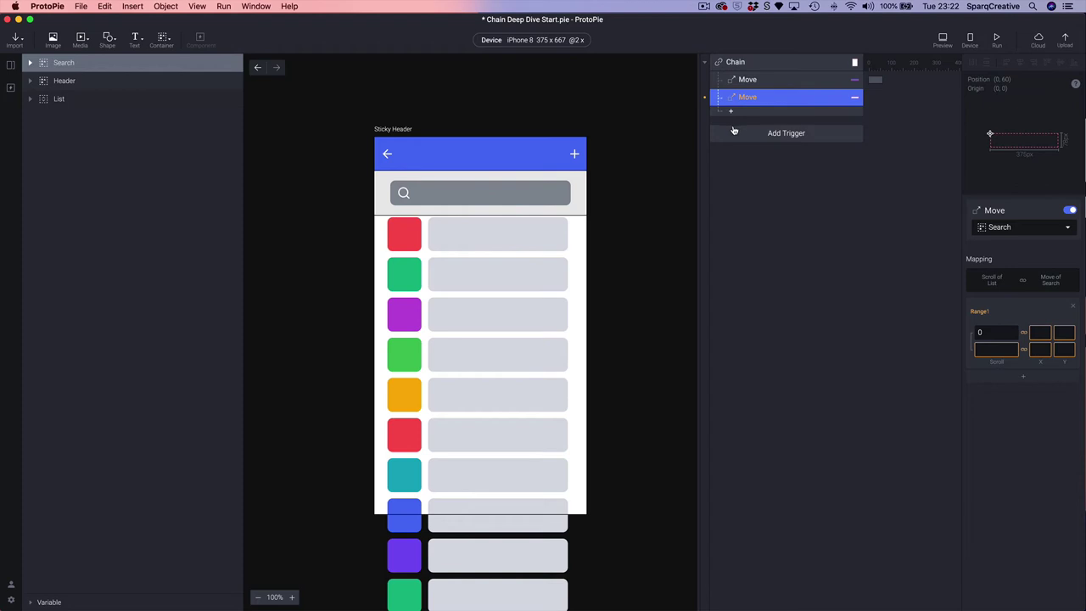
{"action": "left_click", "coordinate": [987, 352]}
{"action": "type", "text": "60"}
{"action": "key", "text": "Return"}
Step: Map the Search layer's Y position from 60 to 0 in its Move response
{"action": "left_click", "coordinate": [1065, 333]}
{"action": "type", "text": "60"}
{"action": "left_click", "coordinate": [1063, 350]}
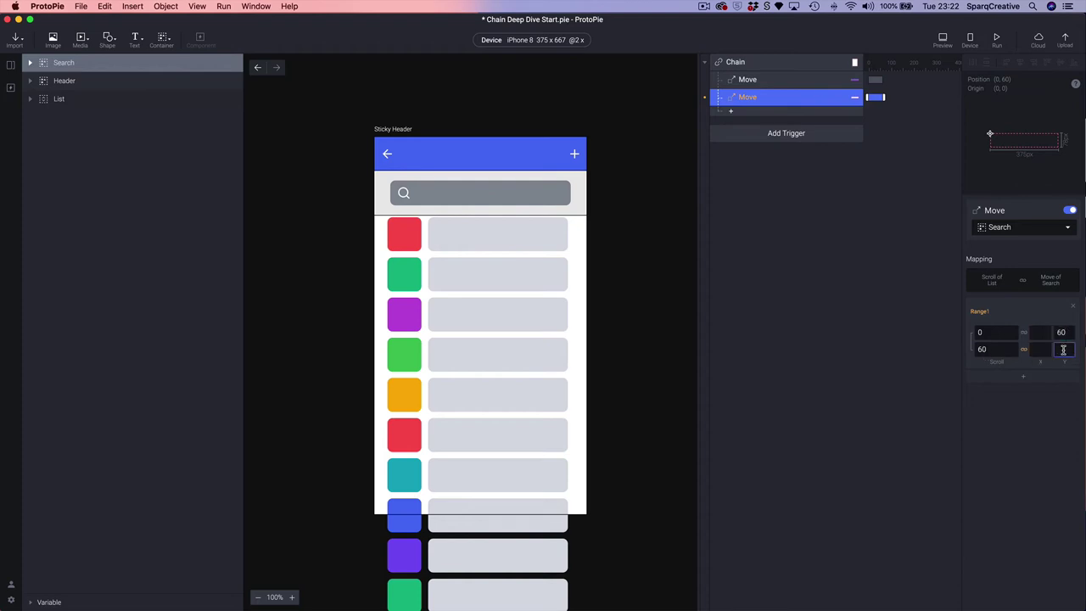
{"action": "type", "text": "0"}
{"action": "key", "text": "Return"}
Step: Try moving the Search layer up to Y position 0 on the canvas, and undo the move
{"action": "double_click", "coordinate": [454, 214]}
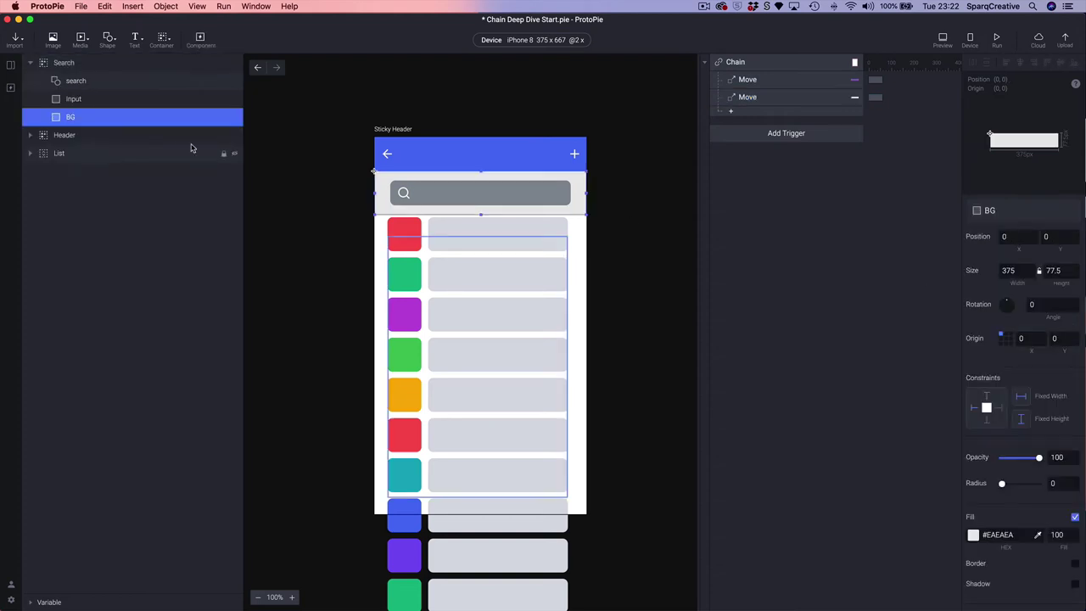
{"action": "left_click", "coordinate": [68, 64]}
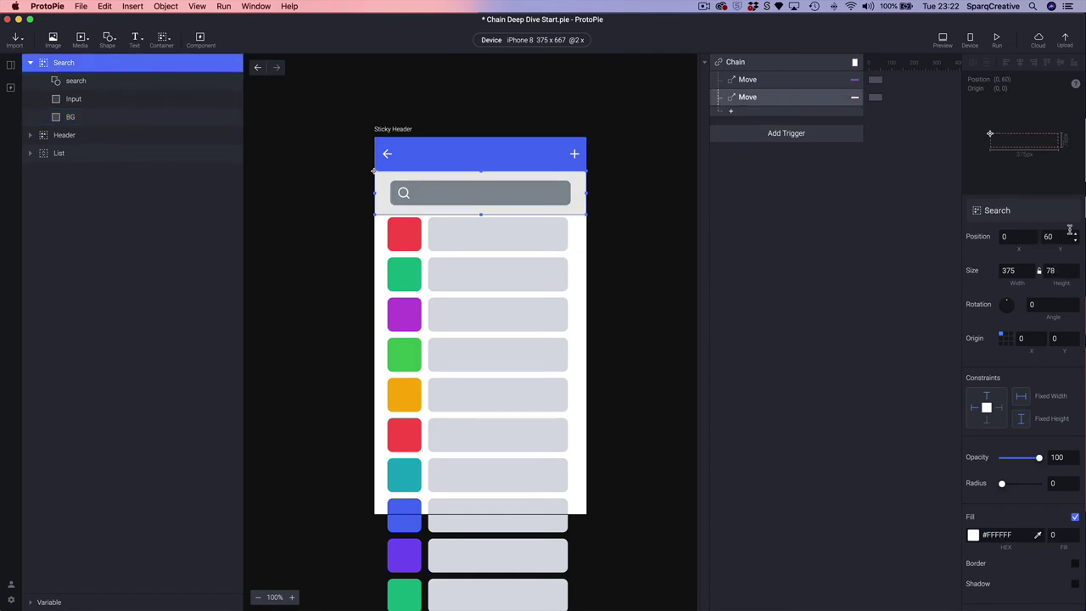
{"action": "left_click_drag", "start_coordinate": [482, 207], "coordinate": [478, 178]}
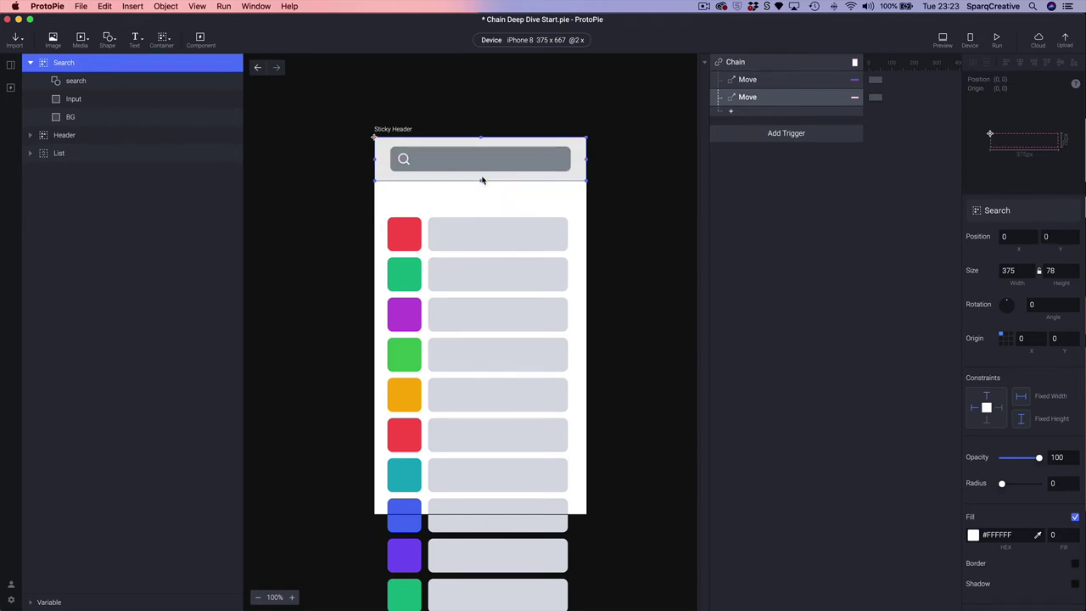
{"action": "key", "text": "super+z"}
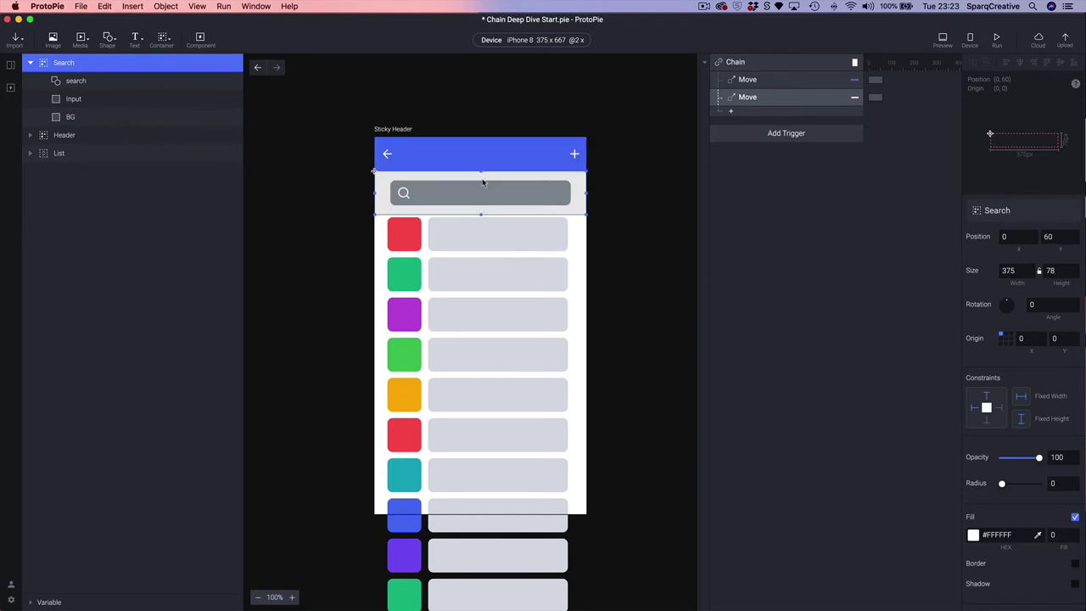
Step: Check the Search layer's Move response and scroll the list in the preview to test the sticky search bar
{"action": "left_click", "coordinate": [759, 100]}
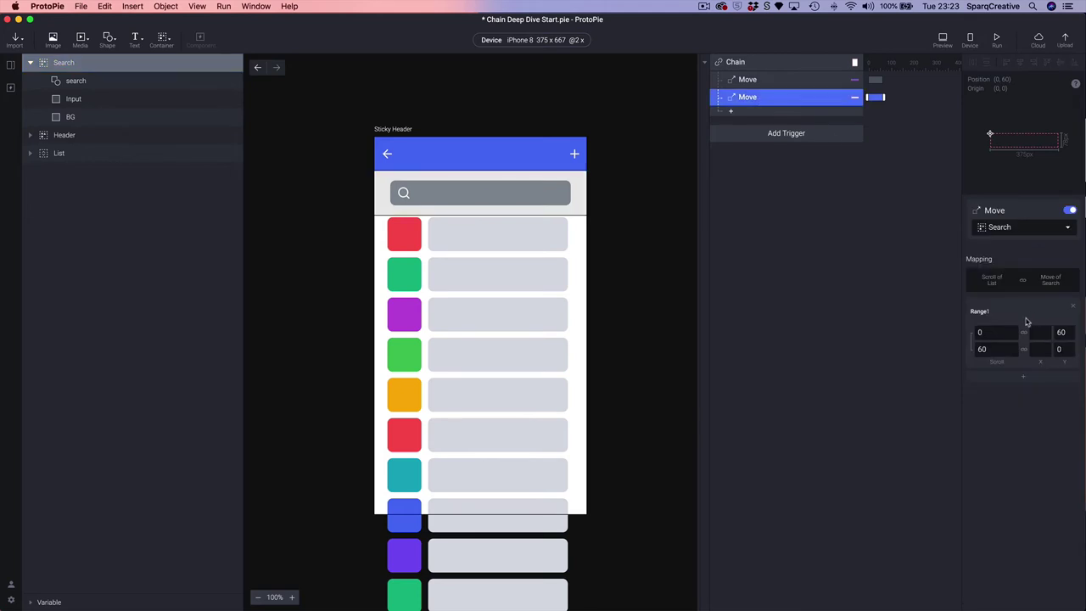
{"action": "left_click", "coordinate": [943, 42]}
{"action": "left_click_drag", "start_coordinate": [832, 494], "coordinate": [815, 372]}
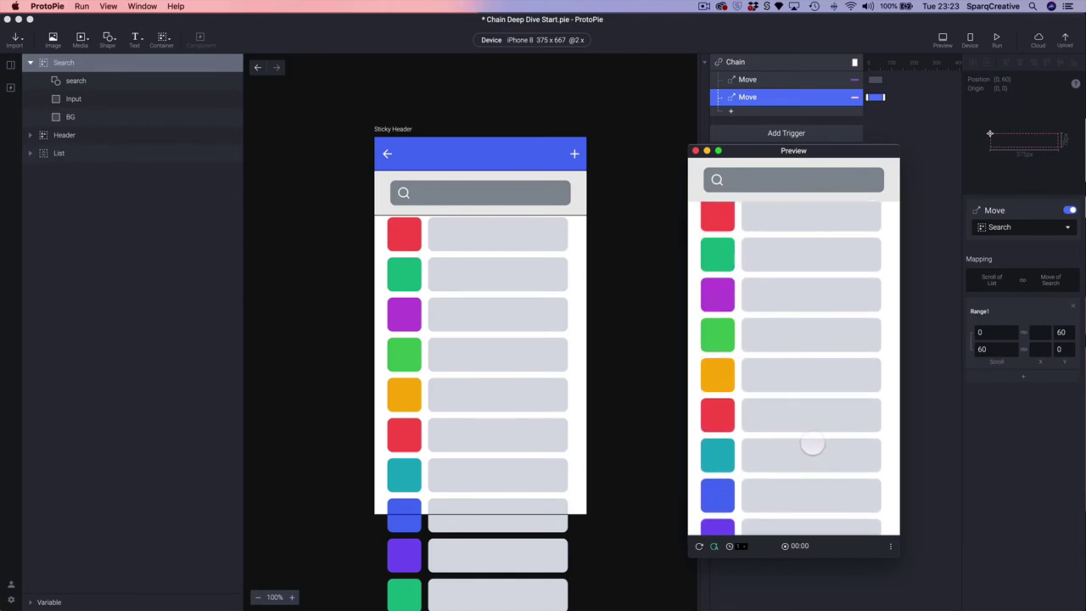
{"action": "left_click_drag", "start_coordinate": [816, 475], "coordinate": [799, 440]}
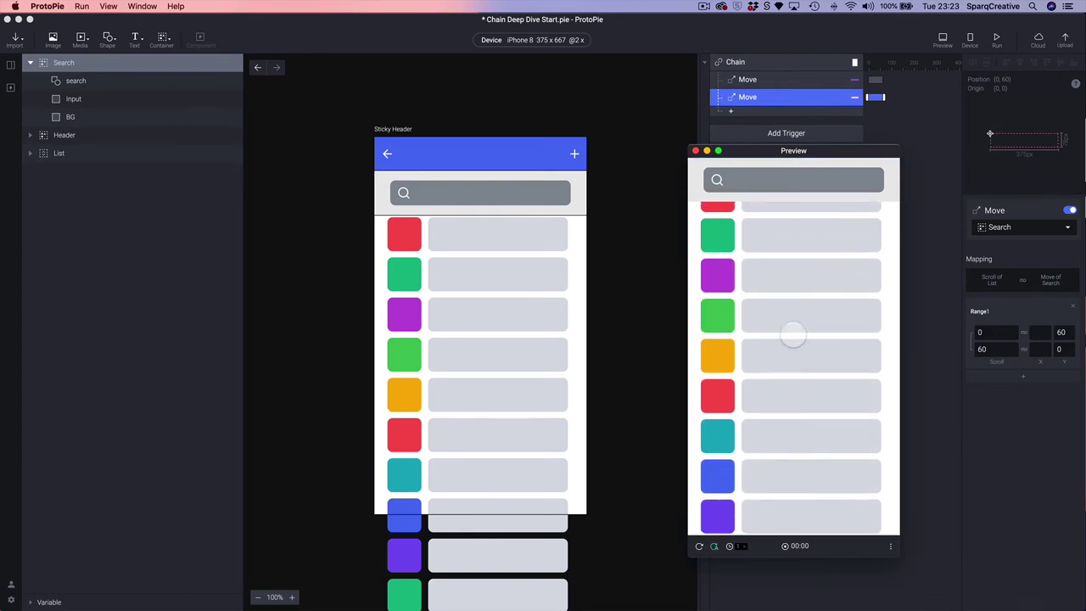
{"action": "left_click_drag", "start_coordinate": [793, 335], "coordinate": [793, 453]}
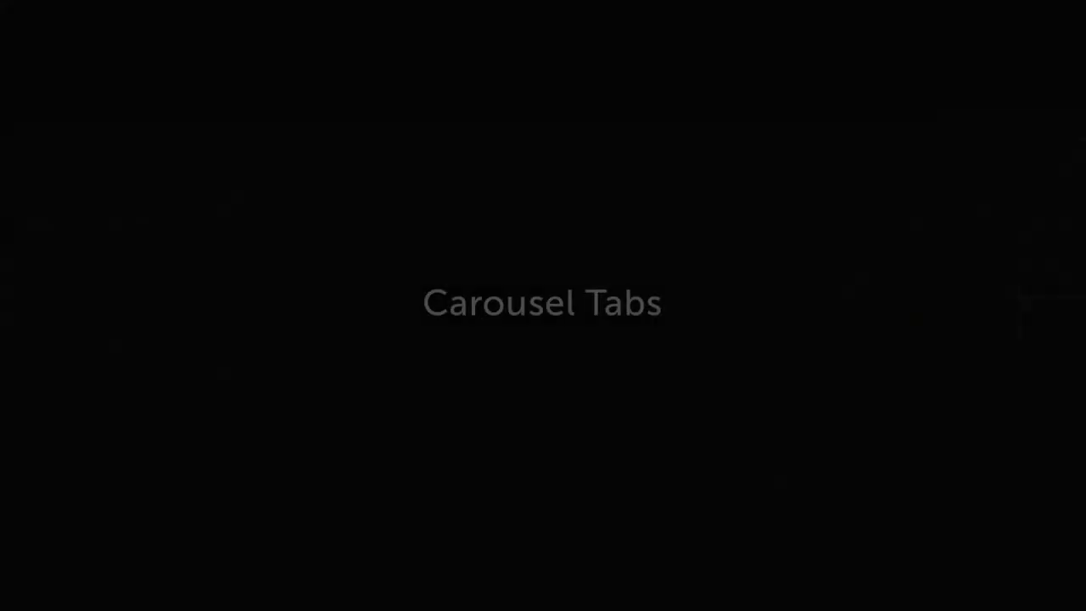
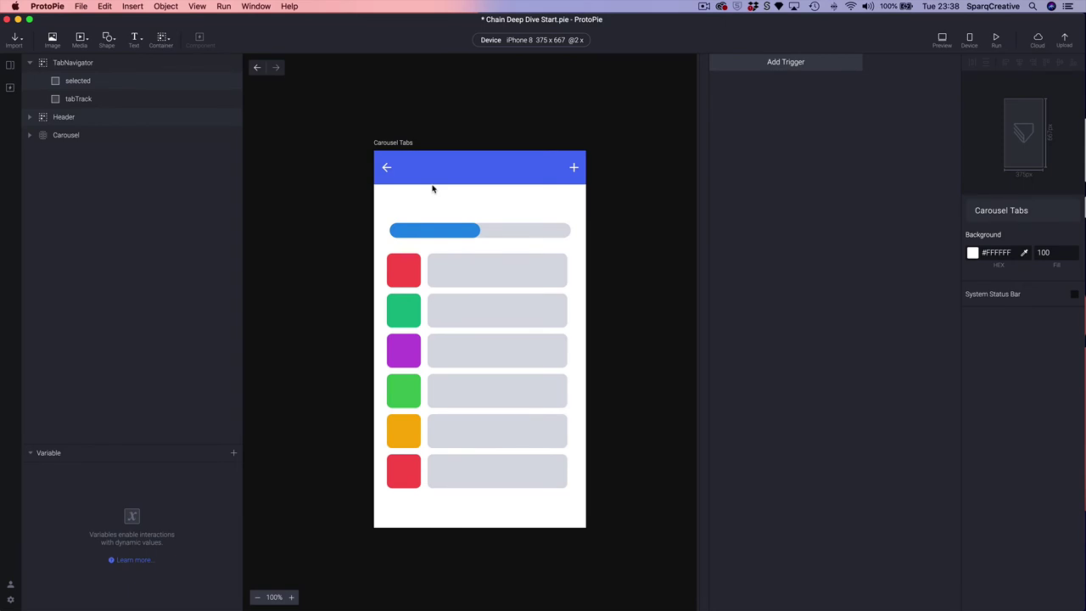
Step: Review the Carousel layer and the selected layer of the TabNavigator in the Carousel Tabs scene
{"action": "left_click", "coordinate": [41, 138]}
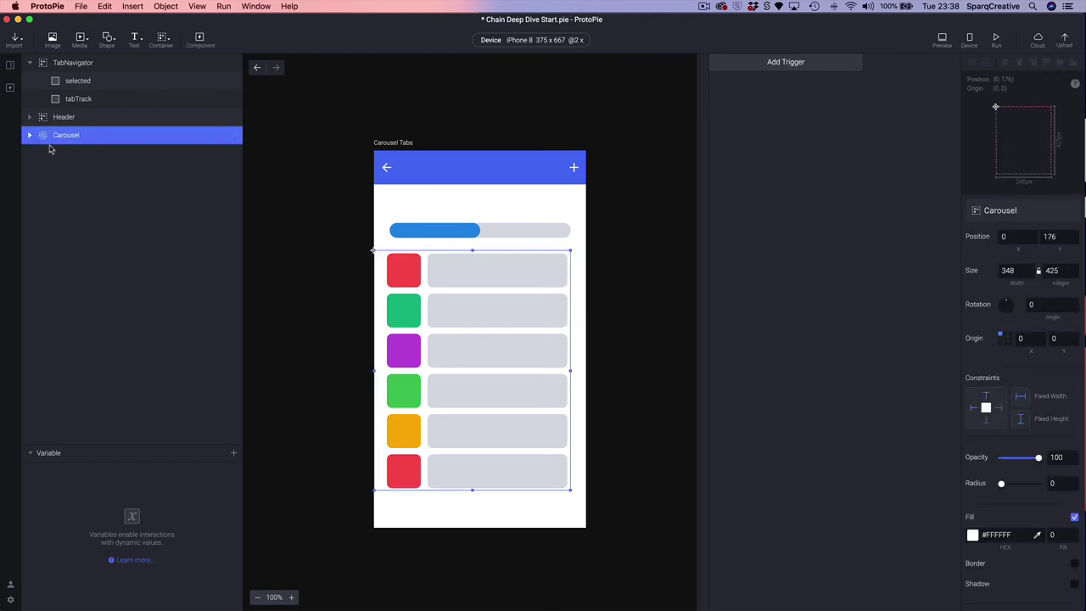
{"action": "left_click", "coordinate": [30, 137]}
{"action": "left_click", "coordinate": [29, 137]}
{"action": "left_click", "coordinate": [76, 82]}
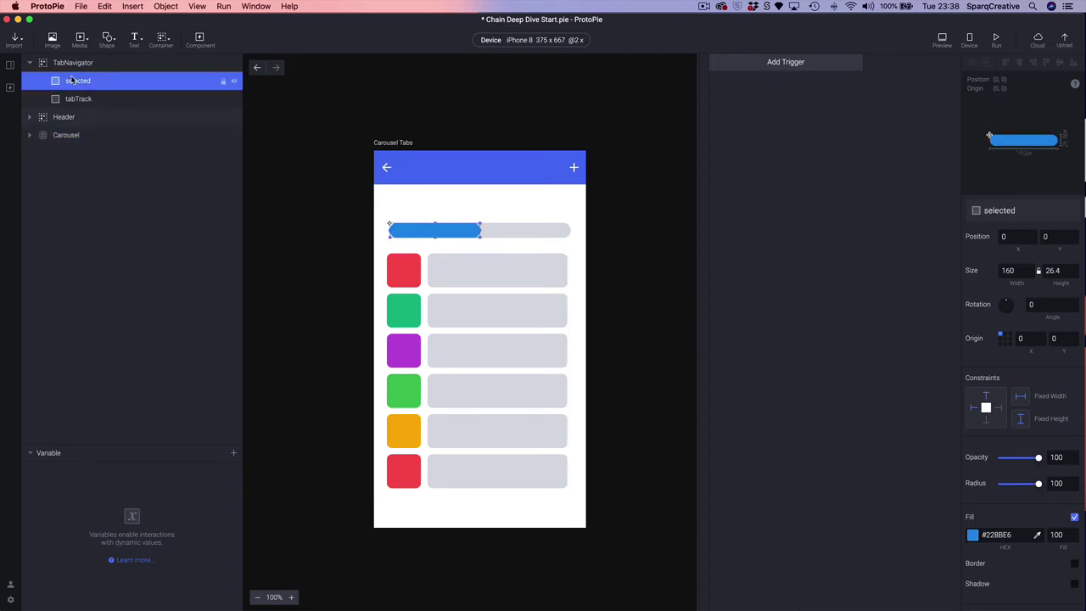
{"action": "left_click", "coordinate": [30, 64]}
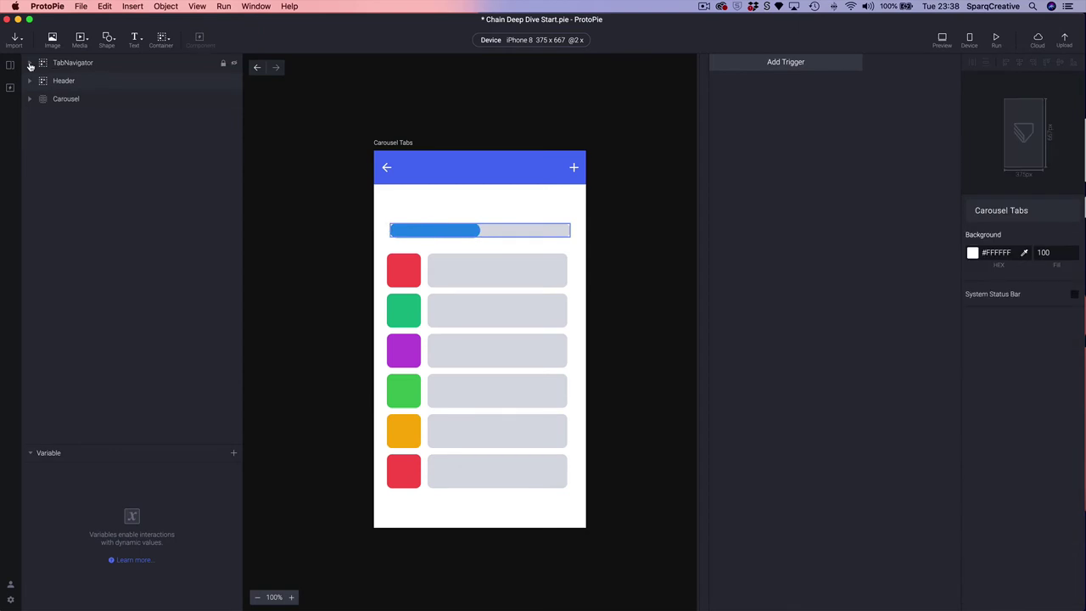
Step: Add a Scroll-based Chain trigger to the Carousel layer
{"action": "left_click", "coordinate": [44, 101]}
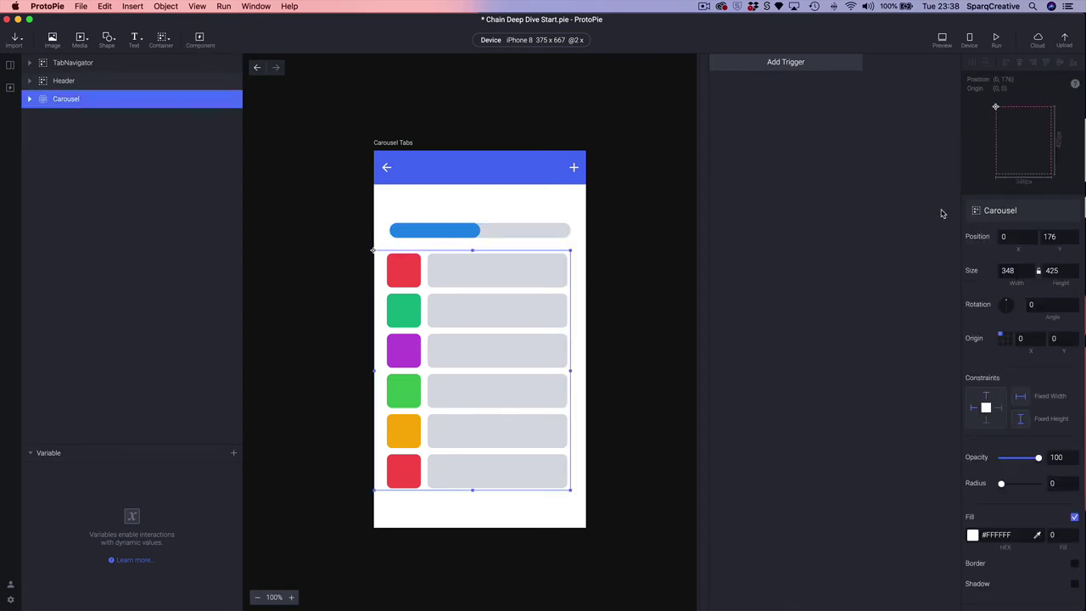
{"action": "left_click", "coordinate": [772, 65]}
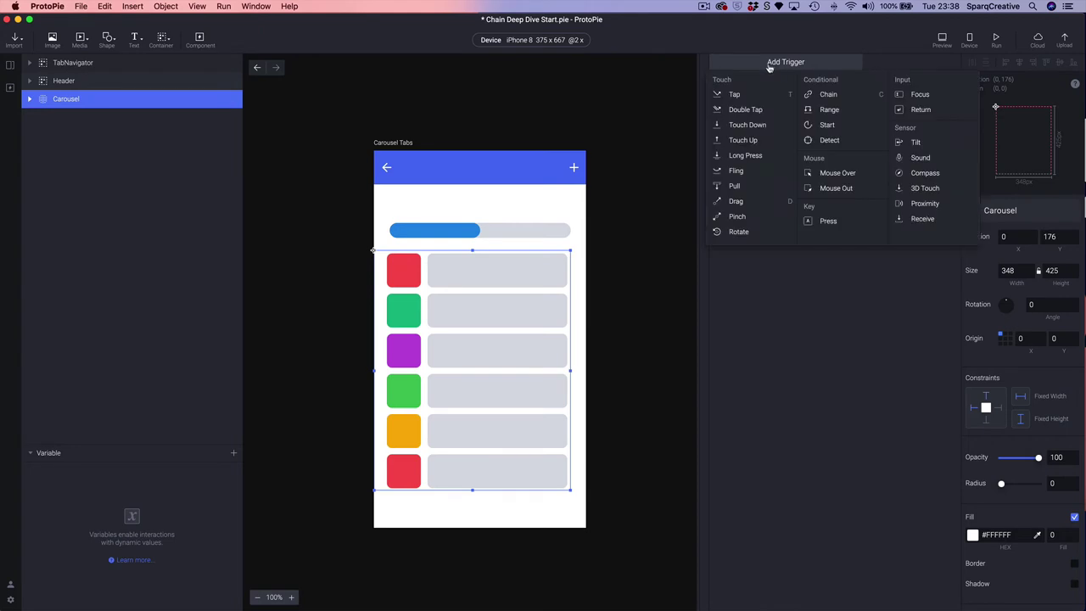
{"action": "left_click", "coordinate": [825, 95]}
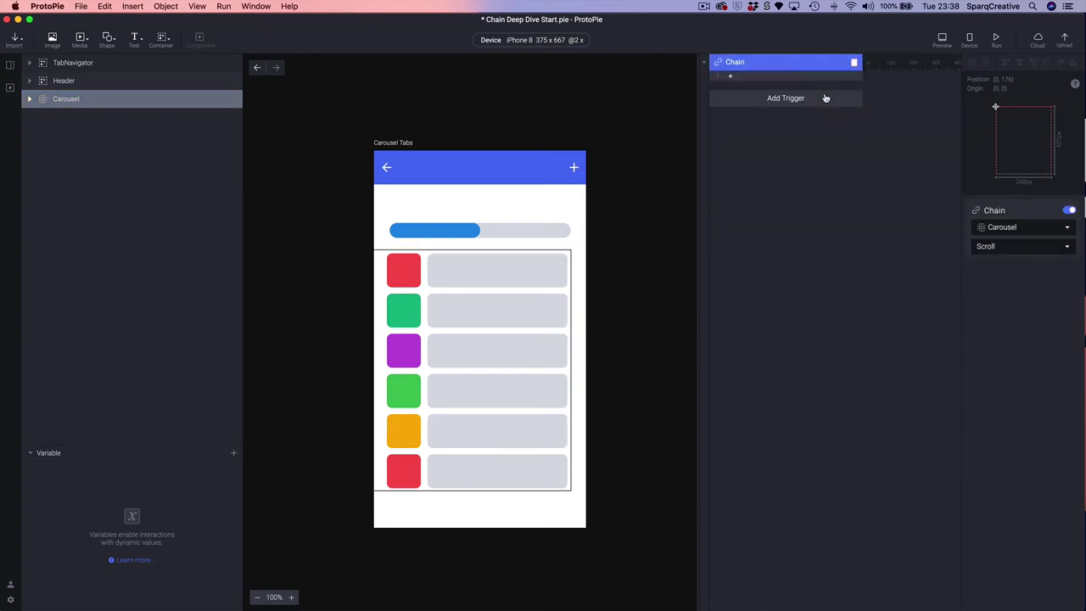
Step: Add a Move response for the TabNavigator's selected layer to the Carousel's Chain trigger
{"action": "left_click", "coordinate": [31, 65]}
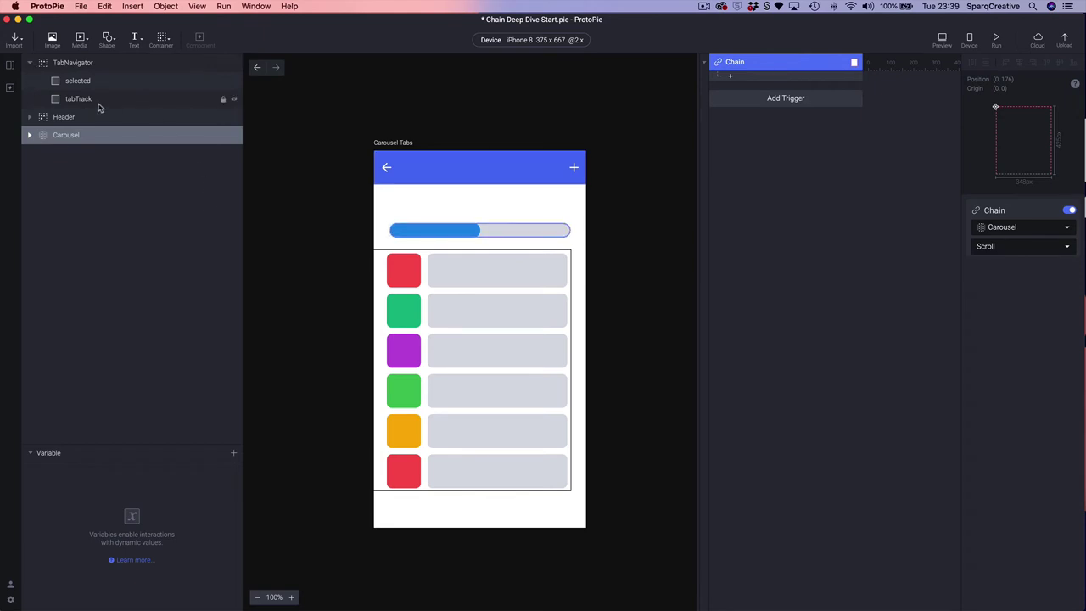
{"action": "left_click", "coordinate": [74, 83]}
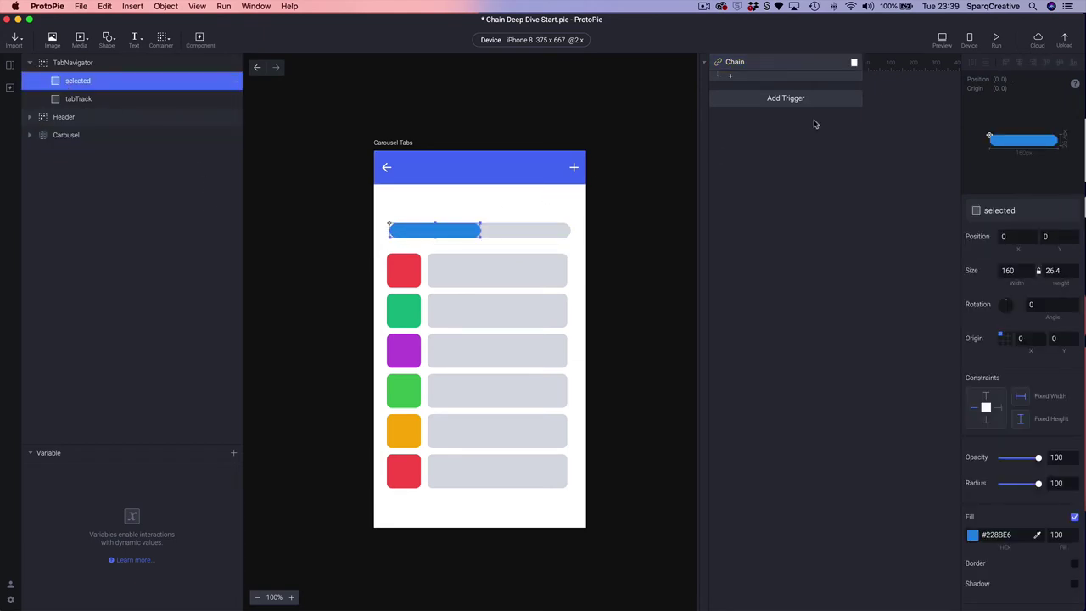
{"action": "left_click", "coordinate": [741, 81]}
{"action": "left_click", "coordinate": [737, 92]}
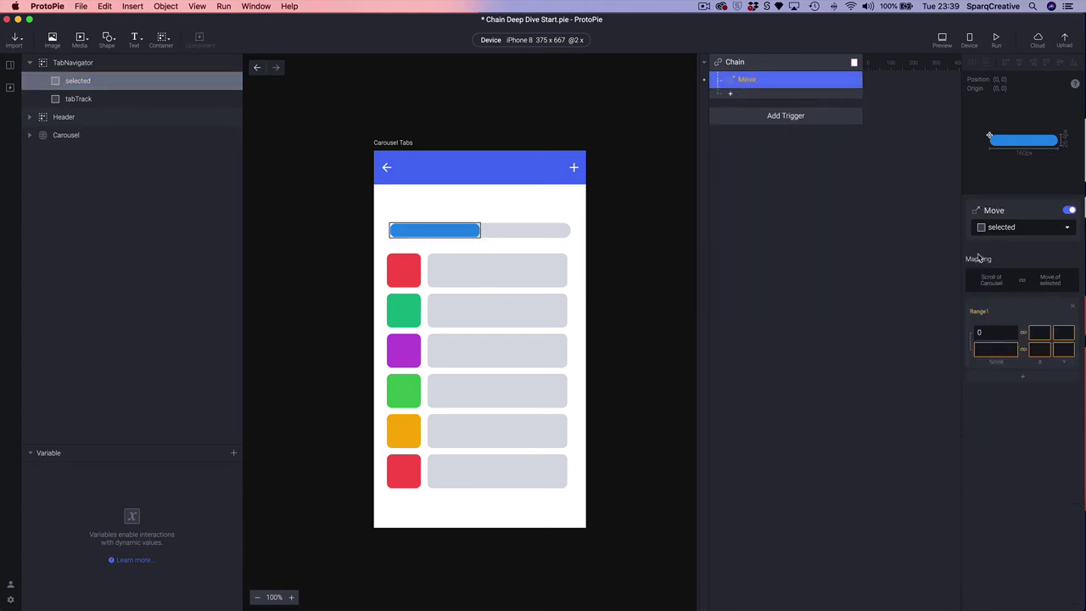
Step: Map the Carousel's scroll range 0 to 346 to an X range of 0 to 160 in the selected layer's Move response
{"action": "left_click", "coordinate": [995, 351]}
{"action": "type", "text": "346"}
{"action": "key", "text": "Return"}
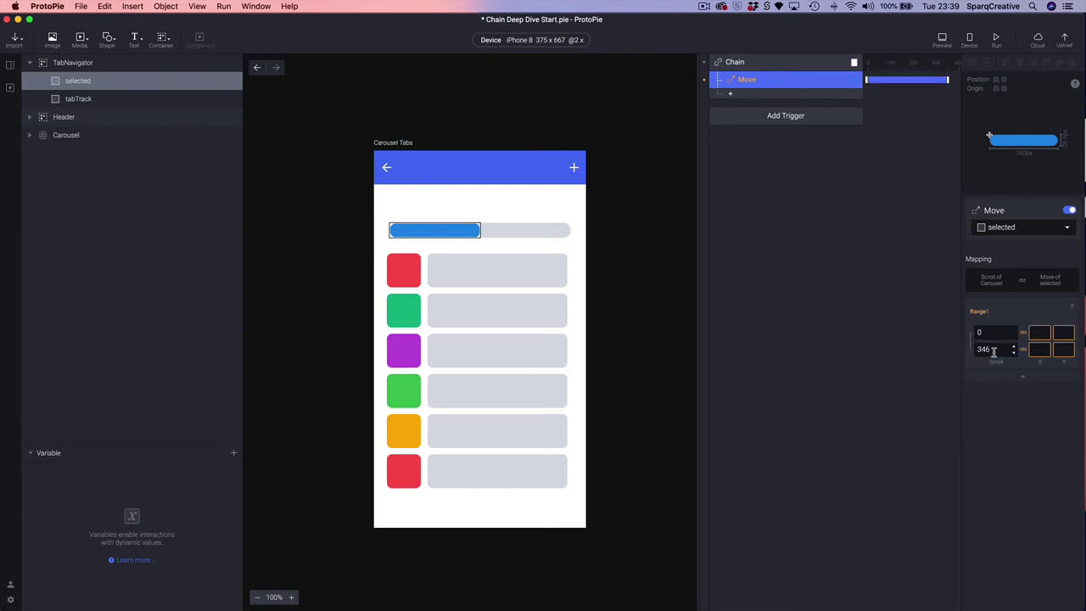
{"action": "left_click", "coordinate": [1039, 334]}
{"action": "left_click", "coordinate": [1039, 349]}
{"action": "type", "text": "160"}
{"action": "key", "text": "Return"}
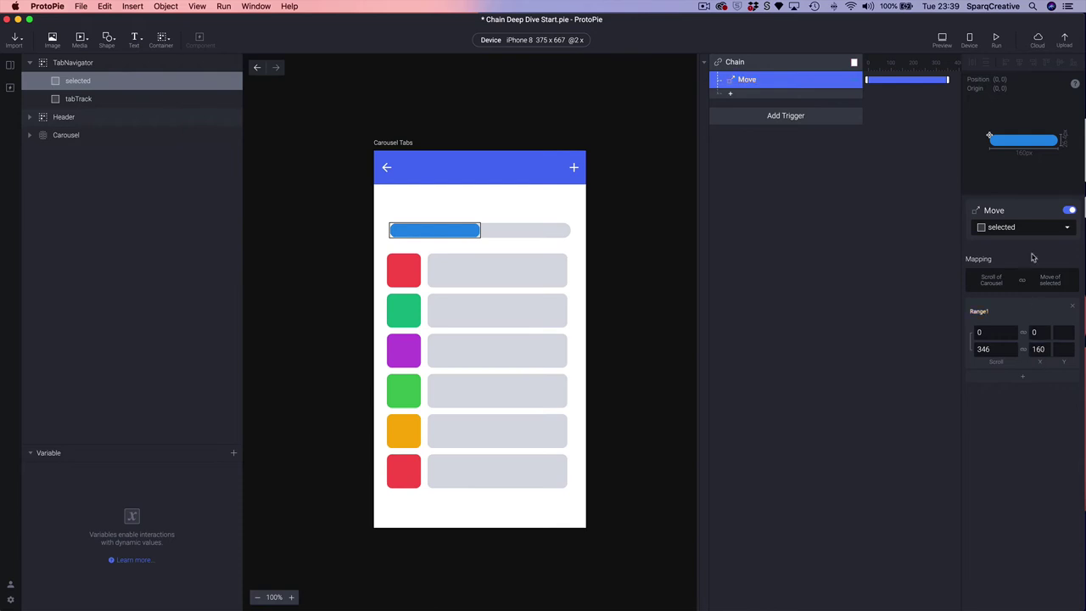
Step: Preview the Carousel Tabs scene and swipe the carousel to check the tab indicator's movement, then close the preview
{"action": "left_click", "coordinate": [942, 40]}
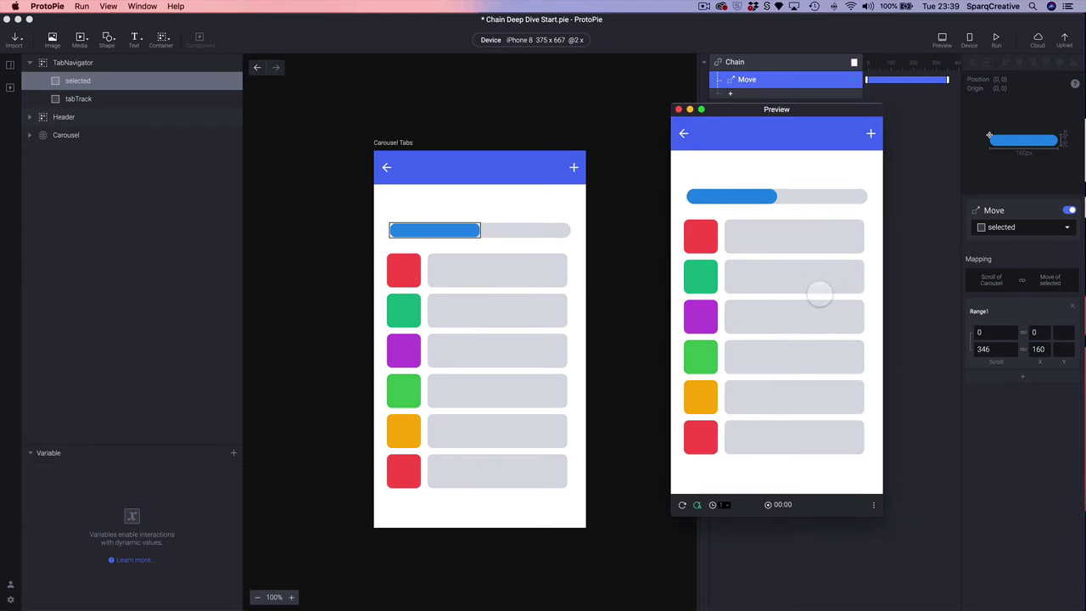
{"action": "left_click_drag", "start_coordinate": [754, 328], "coordinate": [916, 328]}
{"action": "left_click_drag", "start_coordinate": [763, 313], "coordinate": [807, 318]}
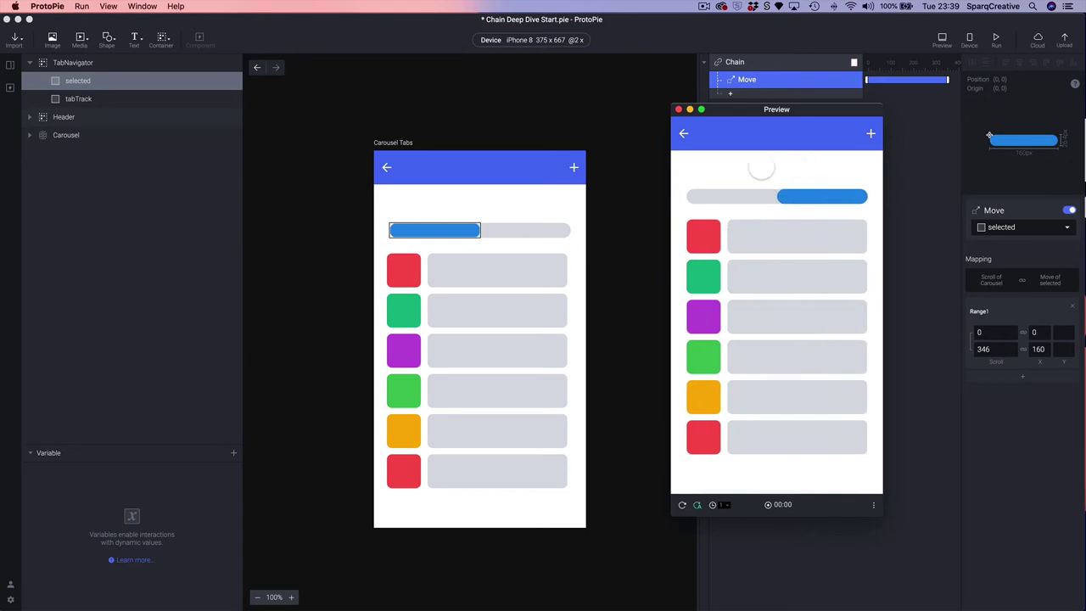
{"action": "left_click", "coordinate": [678, 110]}
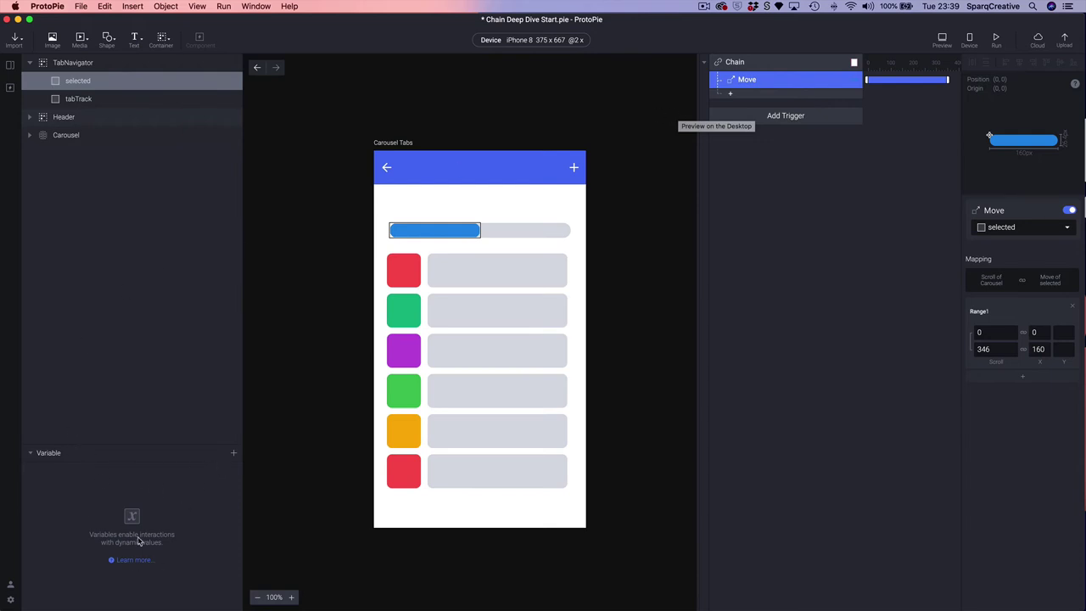
Step: Create a number variable named tabPosition for this scene only and enter its initial value
{"action": "left_click", "coordinate": [233, 455]}
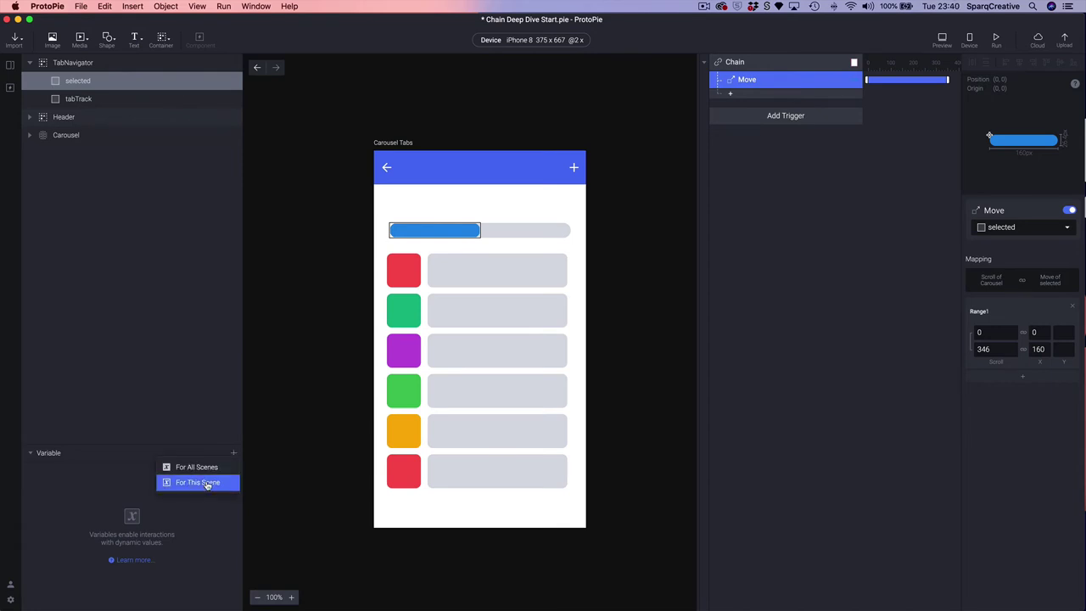
{"action": "left_click", "coordinate": [206, 483]}
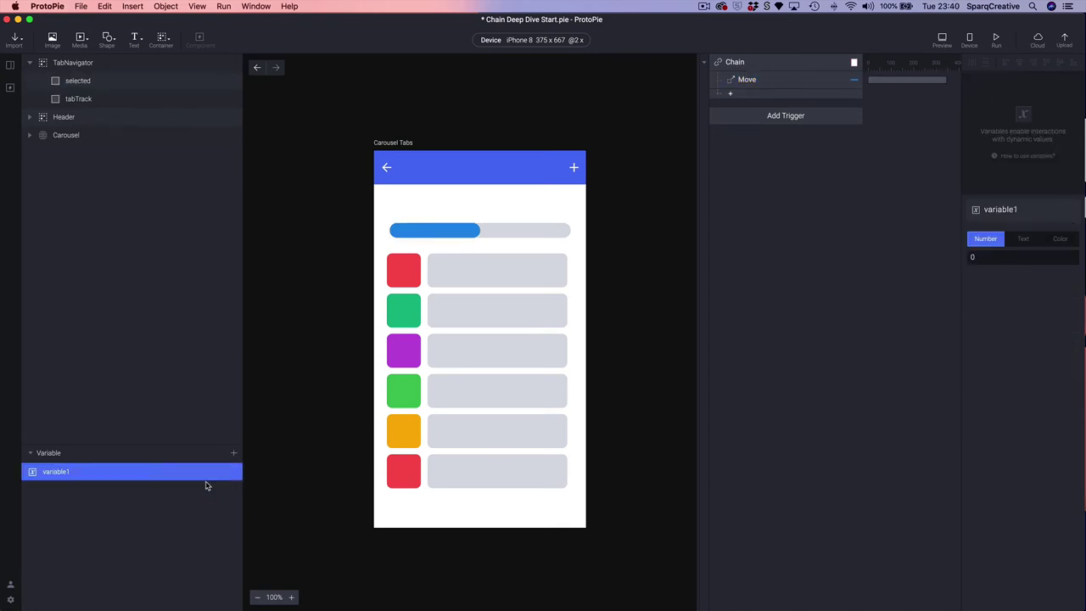
{"action": "double_click", "coordinate": [67, 473]}
{"action": "type", "text": "tabPosition"}
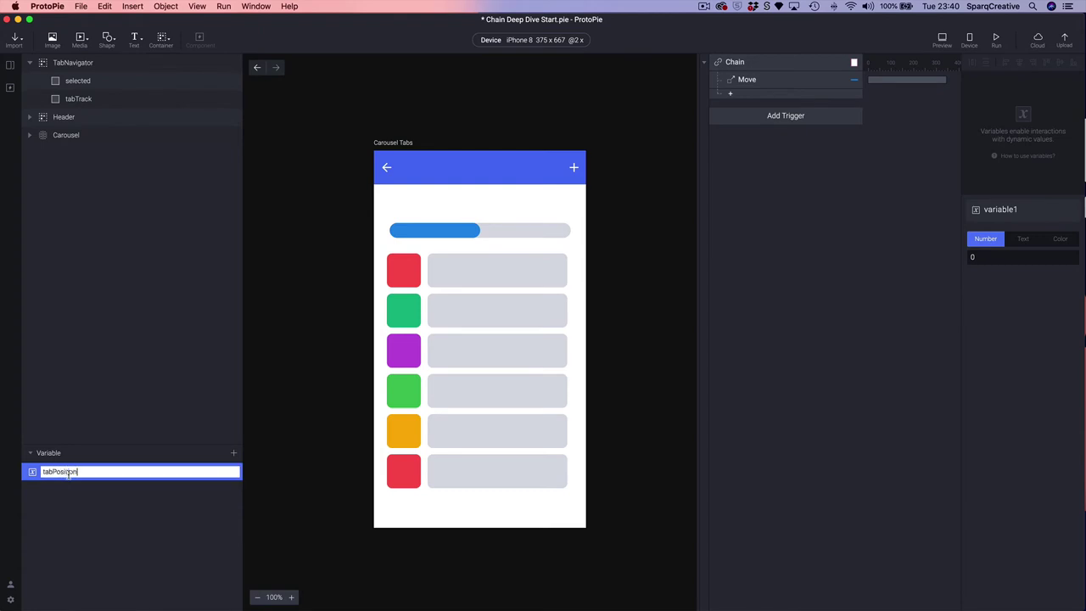
{"action": "key", "text": "Return"}
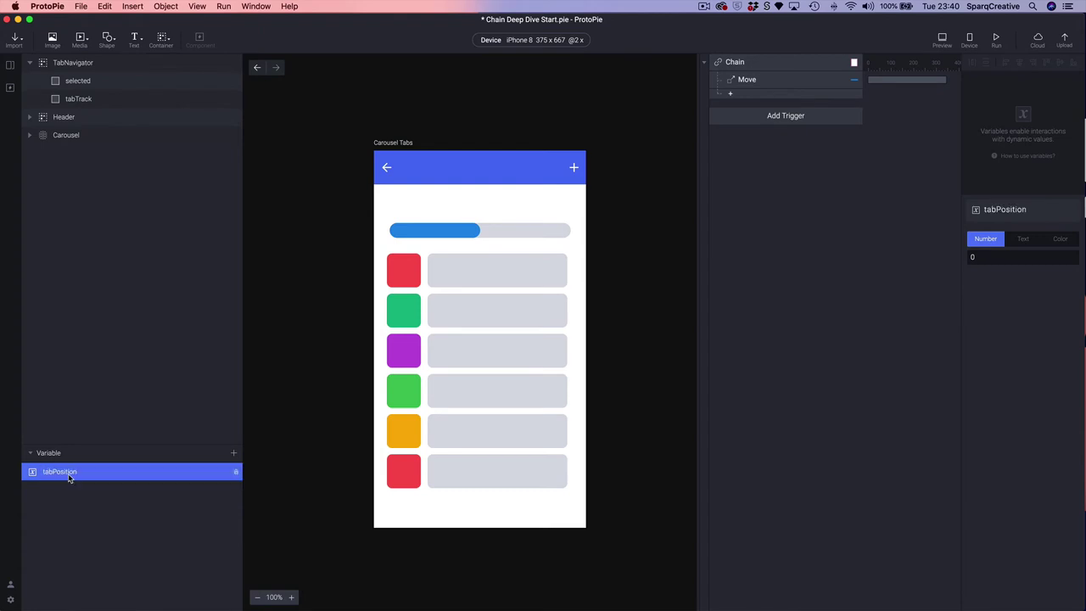
{"action": "left_click", "coordinate": [988, 258]}
{"action": "key", "text": "Return"}
Step: Add a Tap trigger to the tabTrack layer of the TabNavigator
{"action": "left_click", "coordinate": [74, 99]}
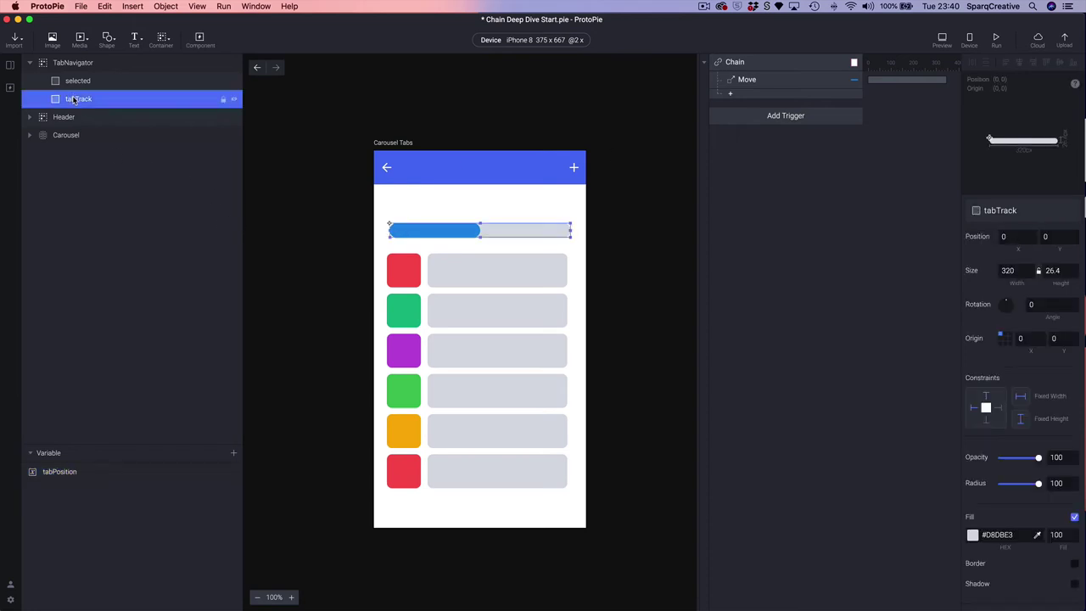
{"action": "left_click", "coordinate": [758, 117]}
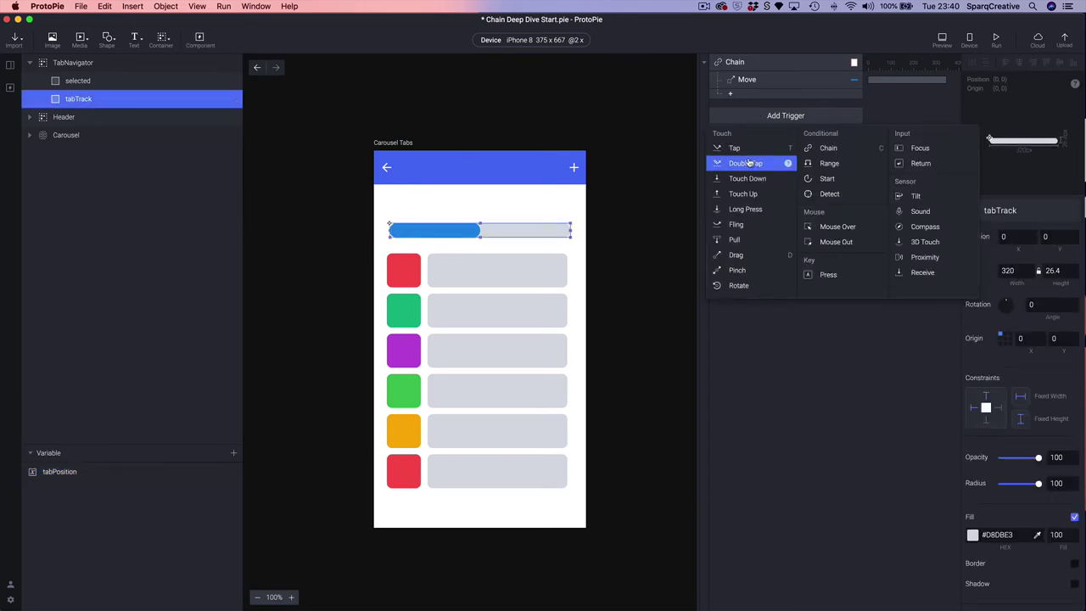
{"action": "left_click", "coordinate": [740, 149]}
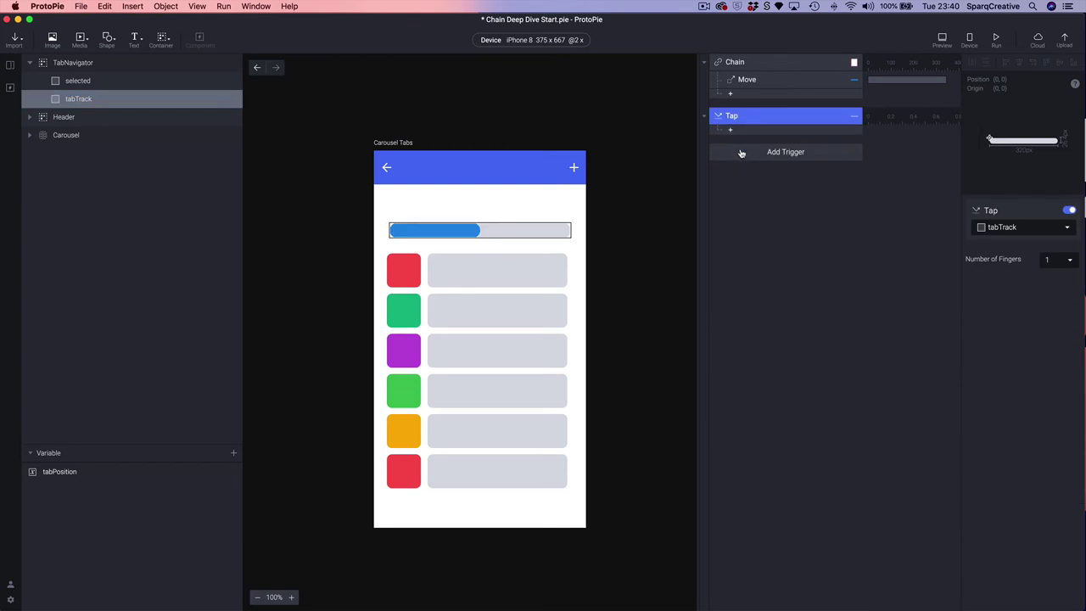
Step: Add a Condition to the tabTrack's Tap trigger that checks whether tabPosition equals 1
{"action": "left_click", "coordinate": [730, 129]}
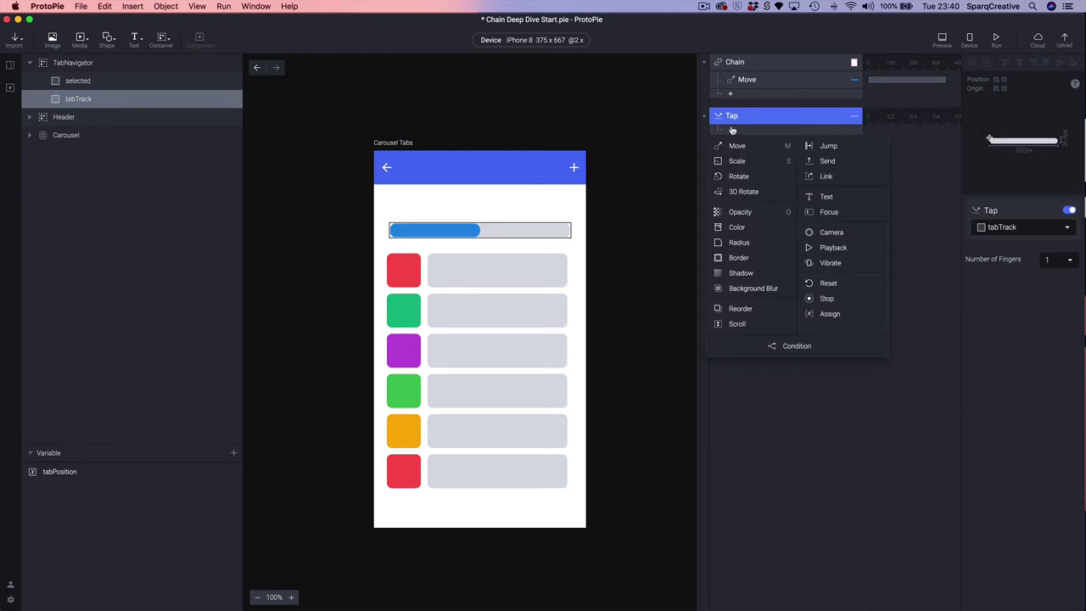
{"action": "left_click", "coordinate": [798, 347]}
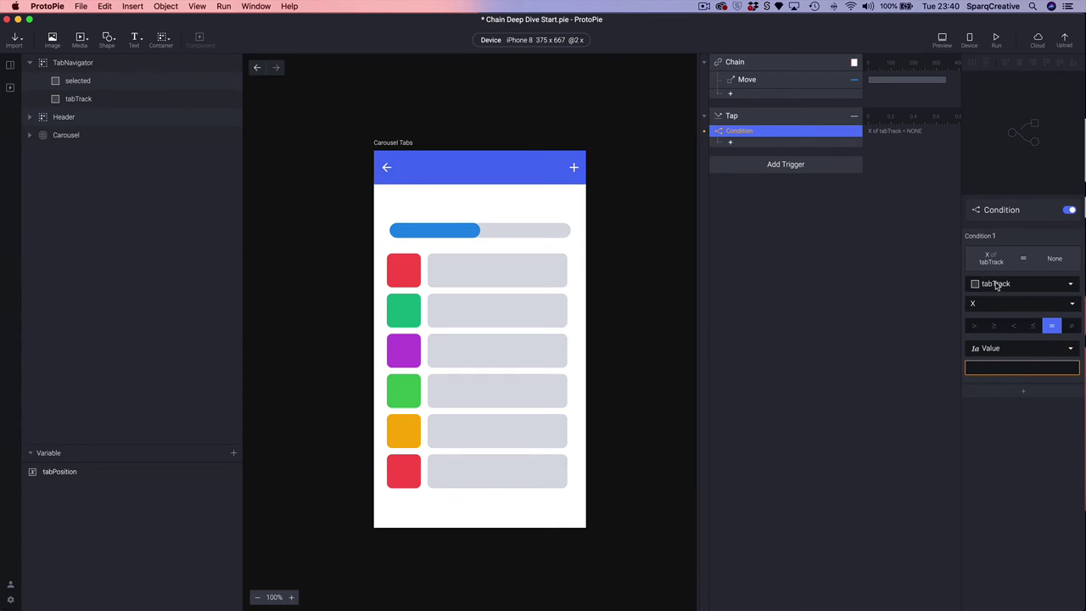
{"action": "left_click", "coordinate": [999, 285]}
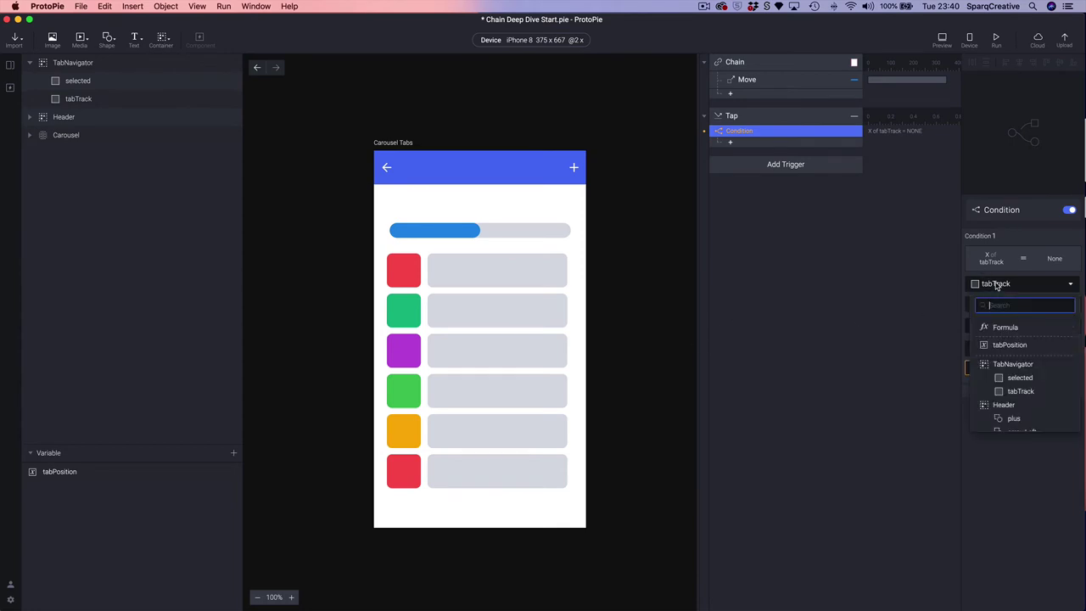
{"action": "left_click", "coordinate": [998, 347]}
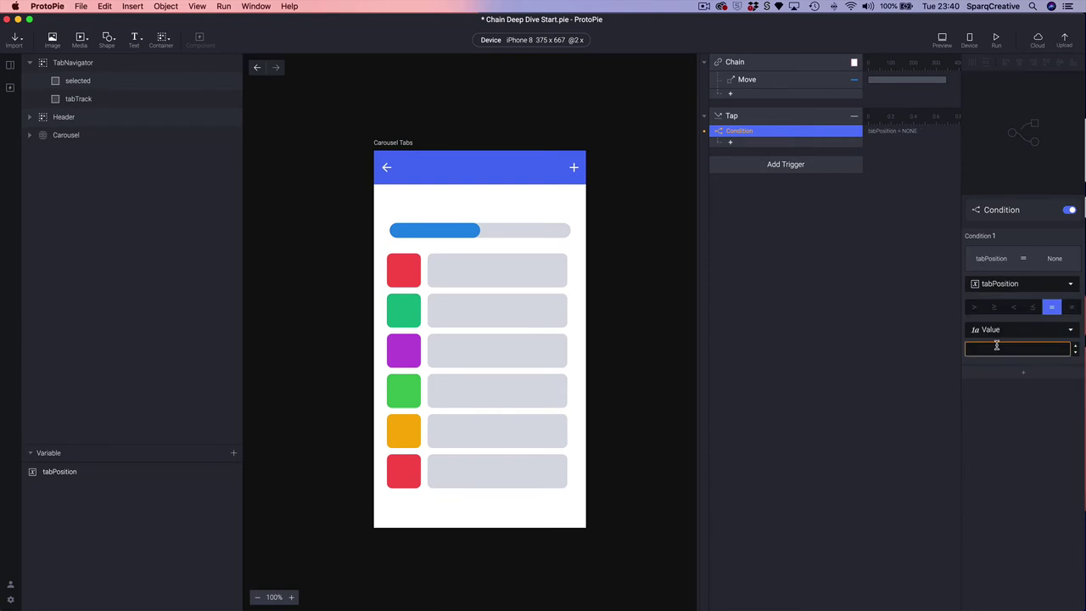
{"action": "left_click", "coordinate": [1009, 354]}
{"action": "key", "text": "Return"}
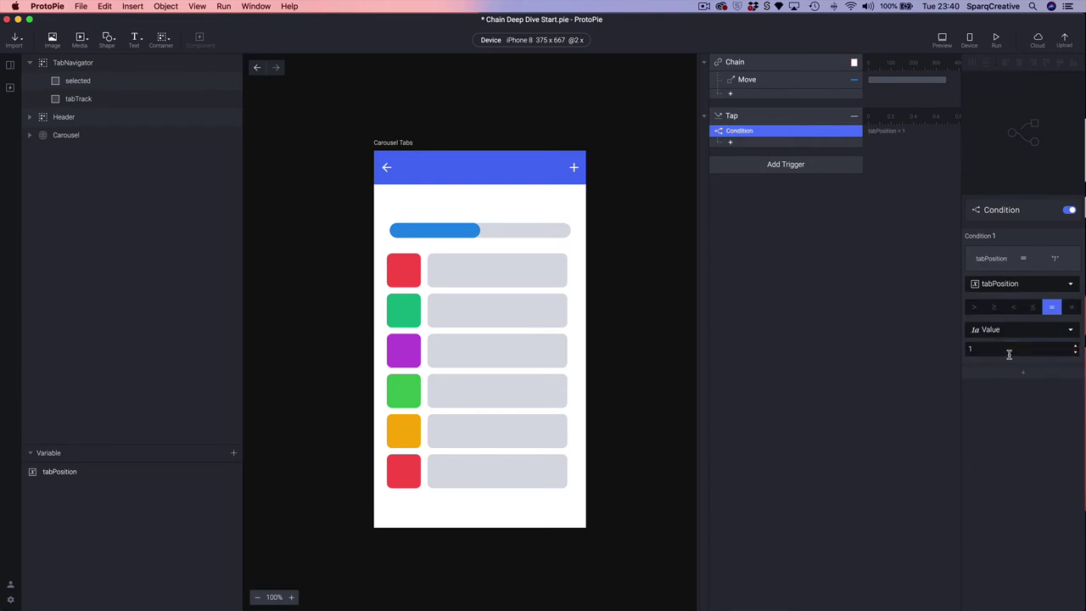
Step: Under the tabPosition = 1 condition, add a Move response that moves the selected layer to X 160
{"action": "left_click", "coordinate": [72, 85]}
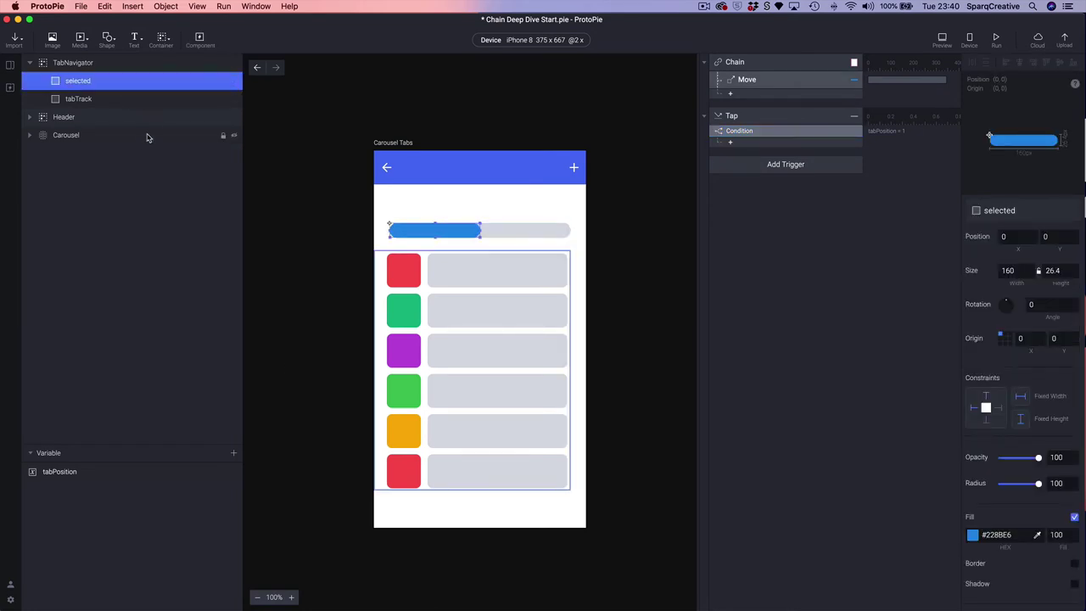
{"action": "left_click", "coordinate": [753, 143]}
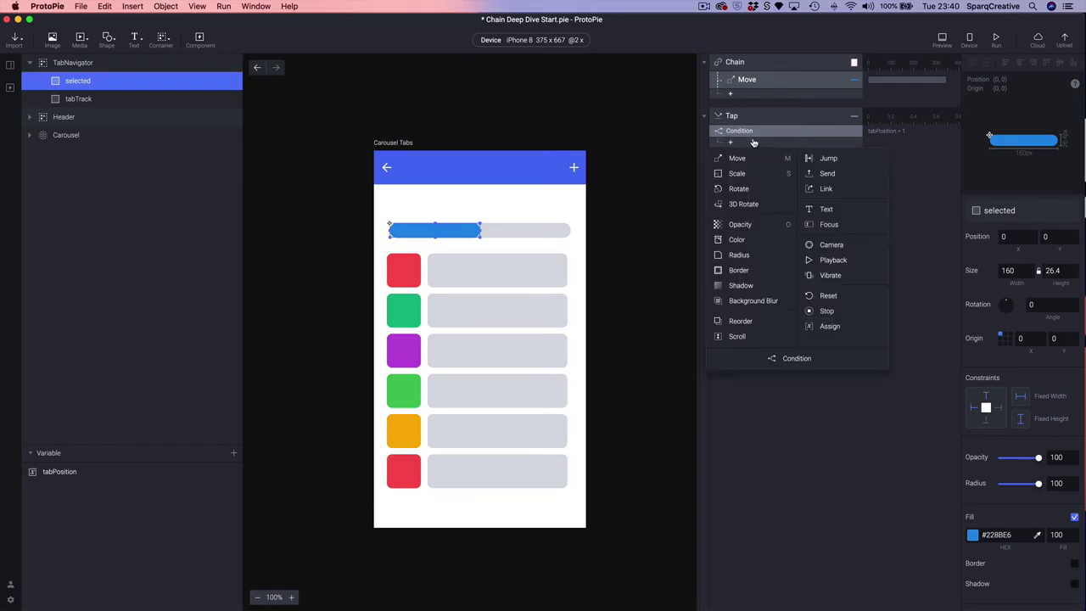
{"action": "left_click", "coordinate": [738, 158]}
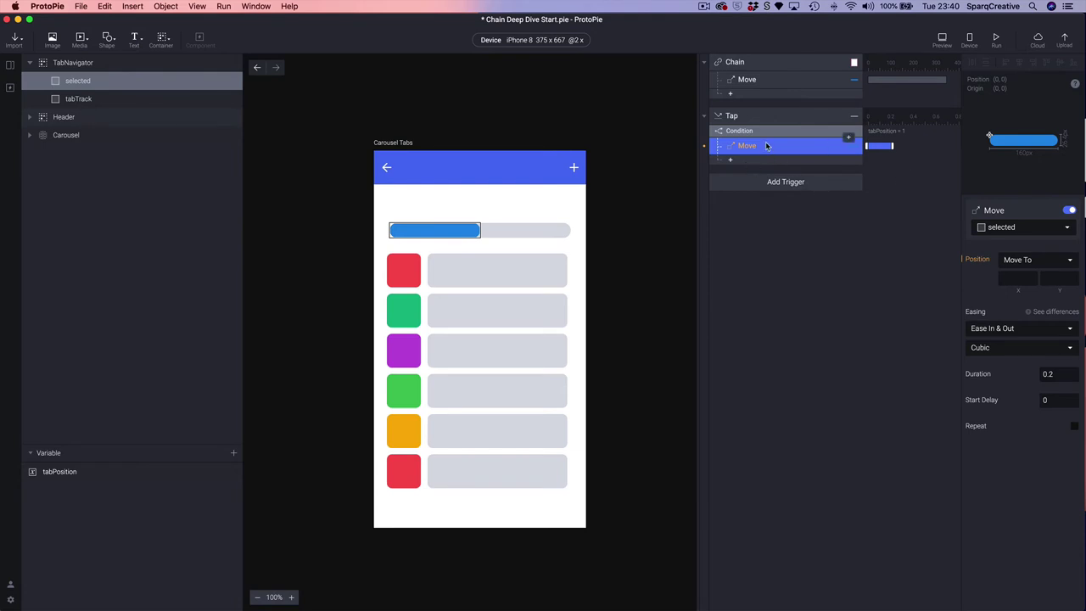
{"action": "left_click", "coordinate": [1013, 277]}
{"action": "type", "text": "160"}
{"action": "key", "text": "Return"}
Step: Add an Assign response under the tabPosition = 1 condition that sets tabPosition to 2
{"action": "left_click", "coordinate": [743, 161]}
{"action": "left_click", "coordinate": [827, 344]}
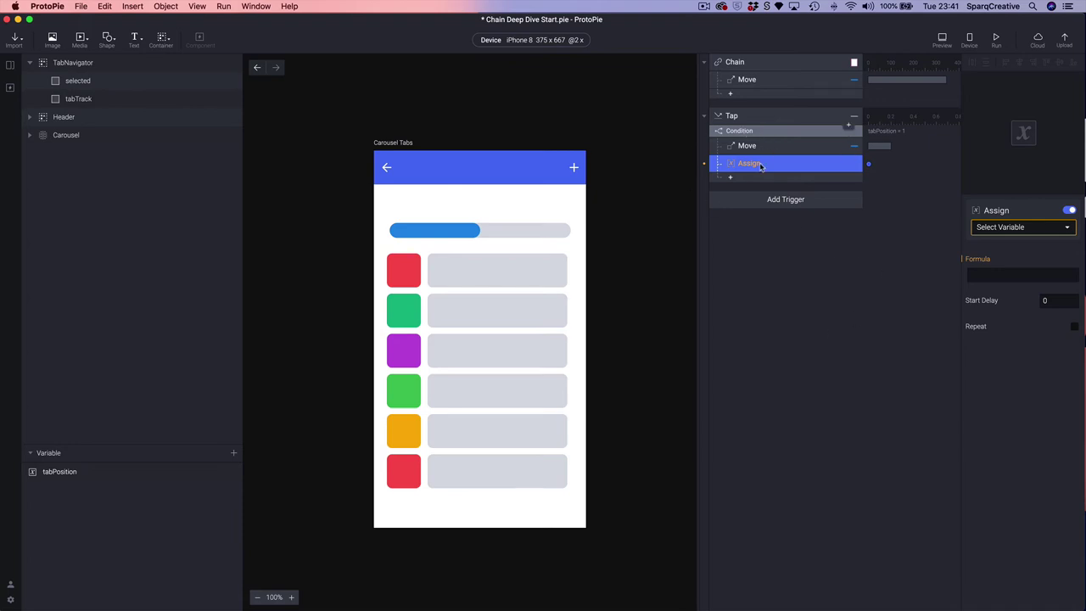
{"action": "left_click", "coordinate": [989, 229]}
{"action": "left_click", "coordinate": [1010, 273]}
{"action": "left_click", "coordinate": [1003, 276]}
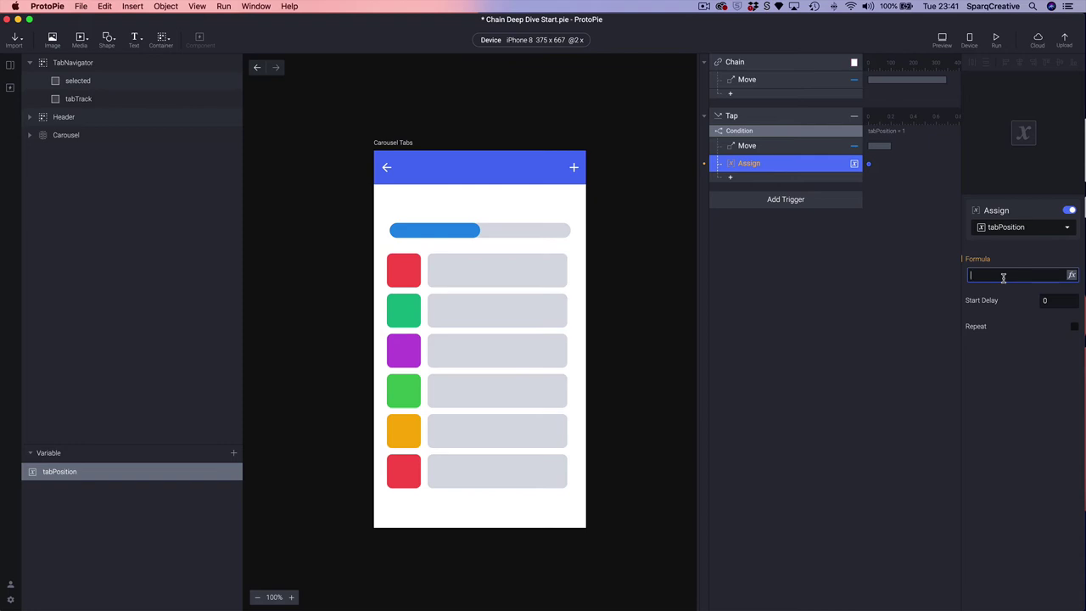
{"action": "key", "text": "Return"}
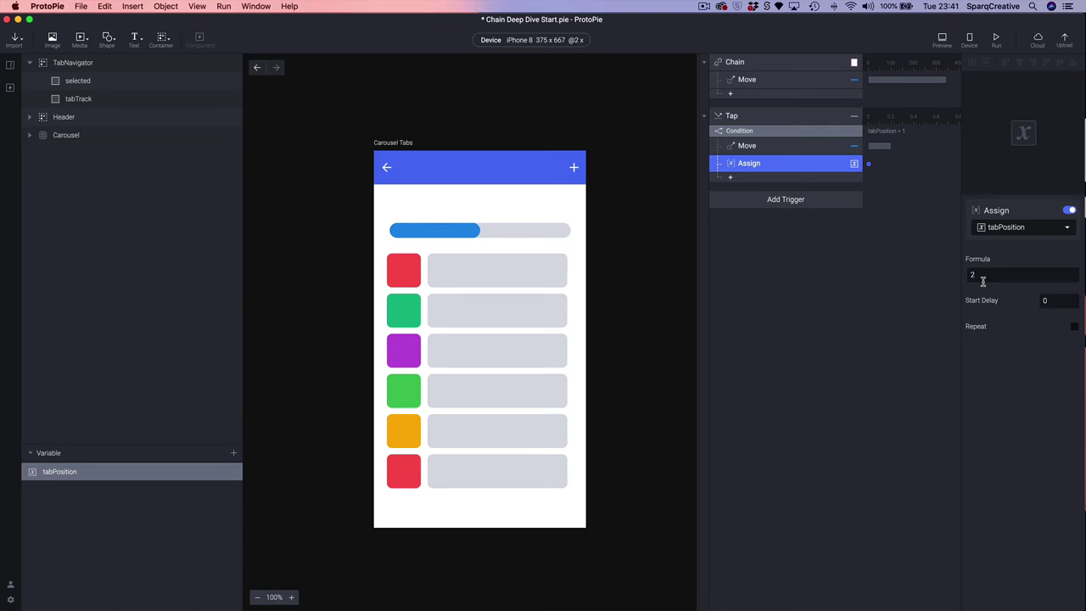
{"action": "left_click", "coordinate": [525, 235]}
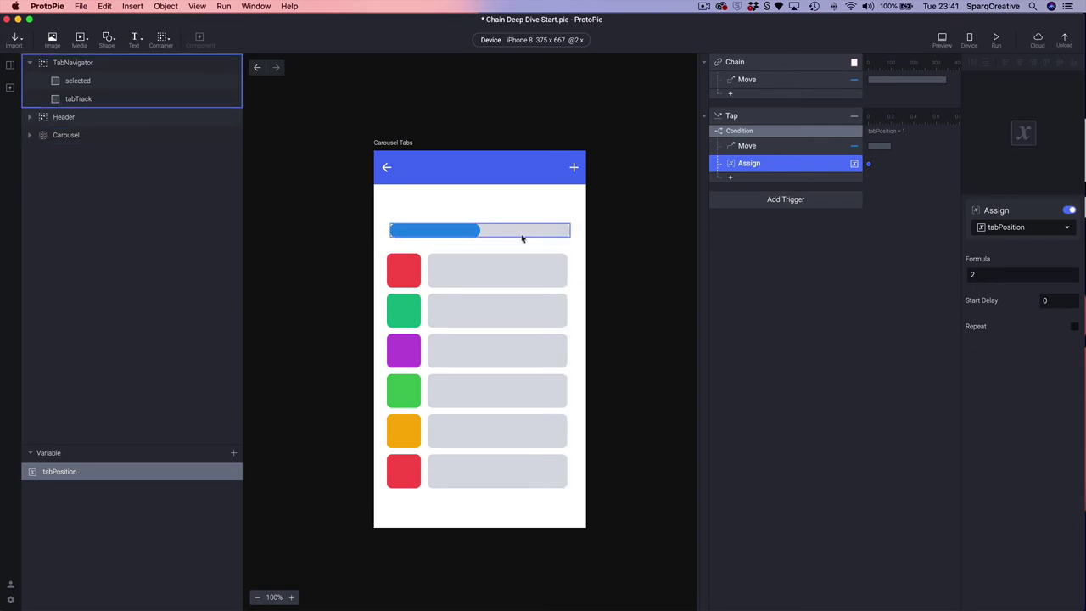
Step: Add a second Condition to the Tap trigger that checks whether tabPosition equals 2
{"action": "left_click", "coordinate": [740, 180]}
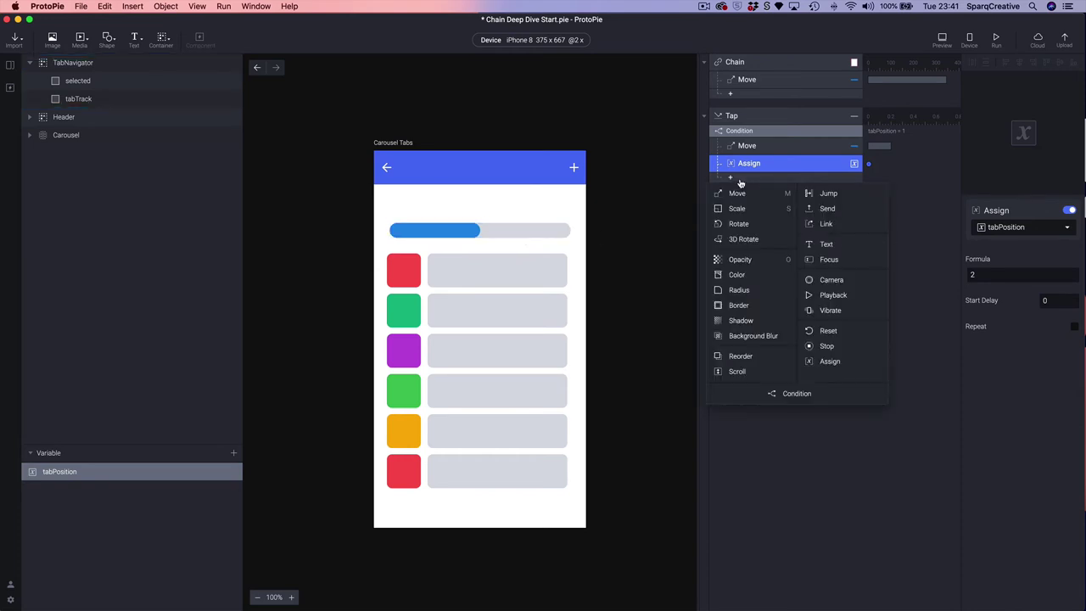
{"action": "left_click", "coordinate": [799, 396]}
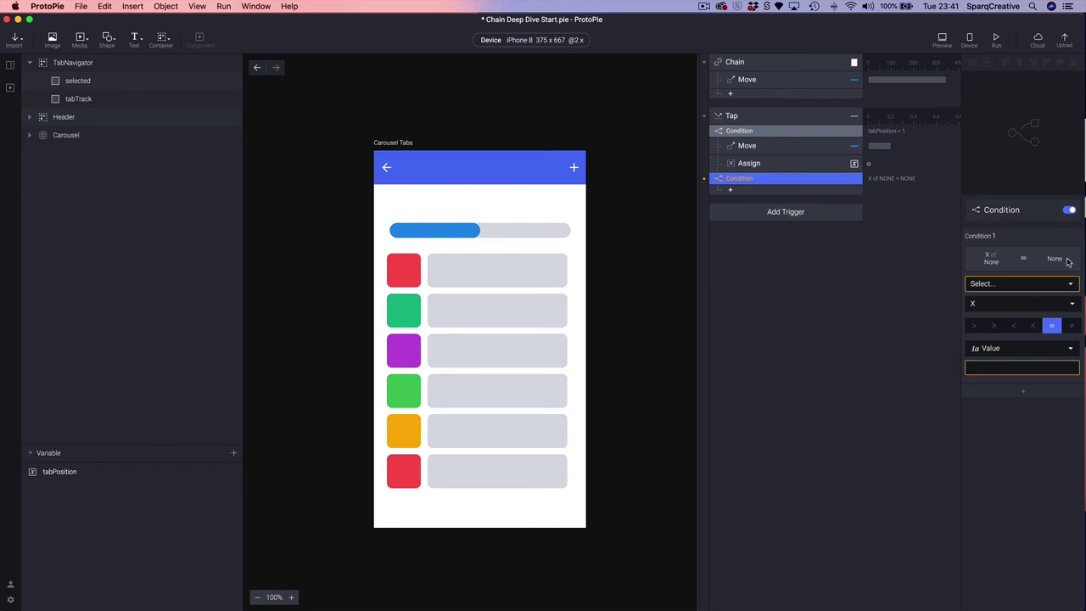
{"action": "left_click", "coordinate": [1032, 287]}
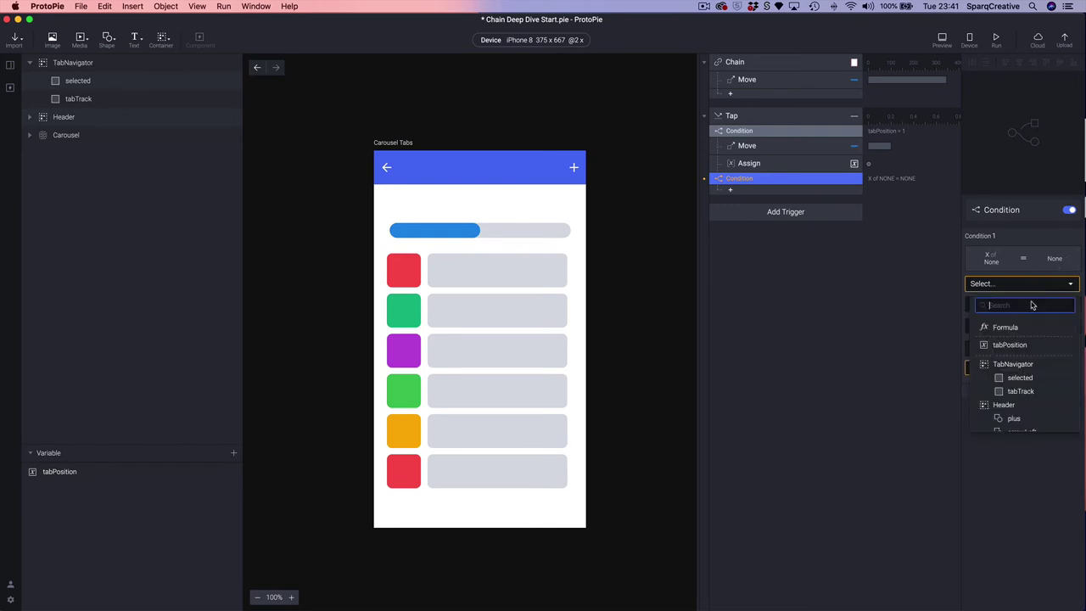
{"action": "left_click", "coordinate": [1035, 346]}
{"action": "left_click", "coordinate": [1018, 351]}
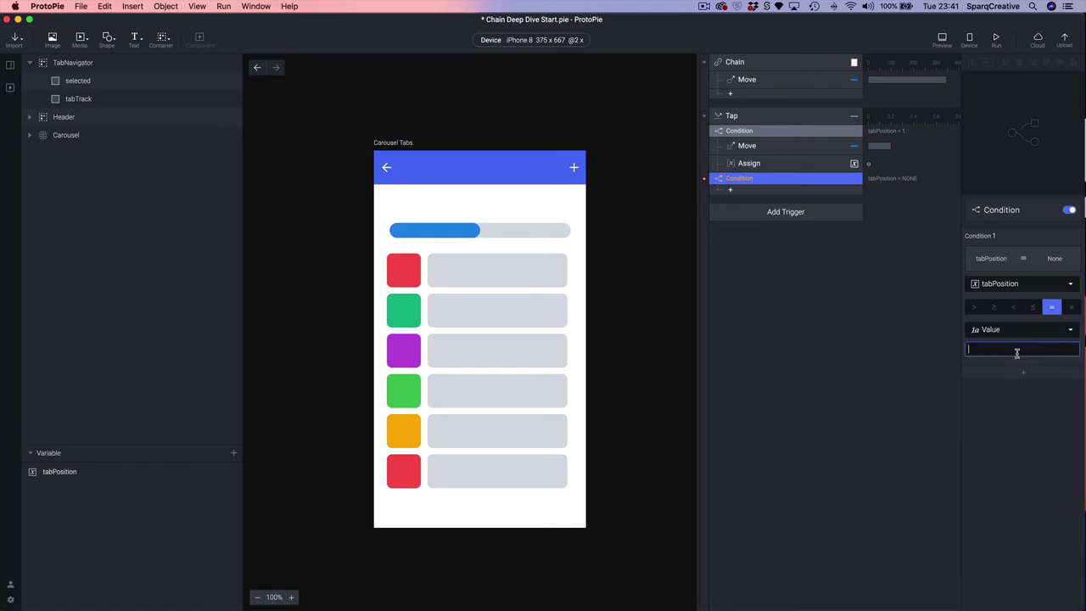
{"action": "type", "text": "2"}
{"action": "key", "text": "Return"}
Step: Under the tabPosition = 2 condition, add a Move response for the selected layer and enter its target X position
{"action": "left_click", "coordinate": [64, 83]}
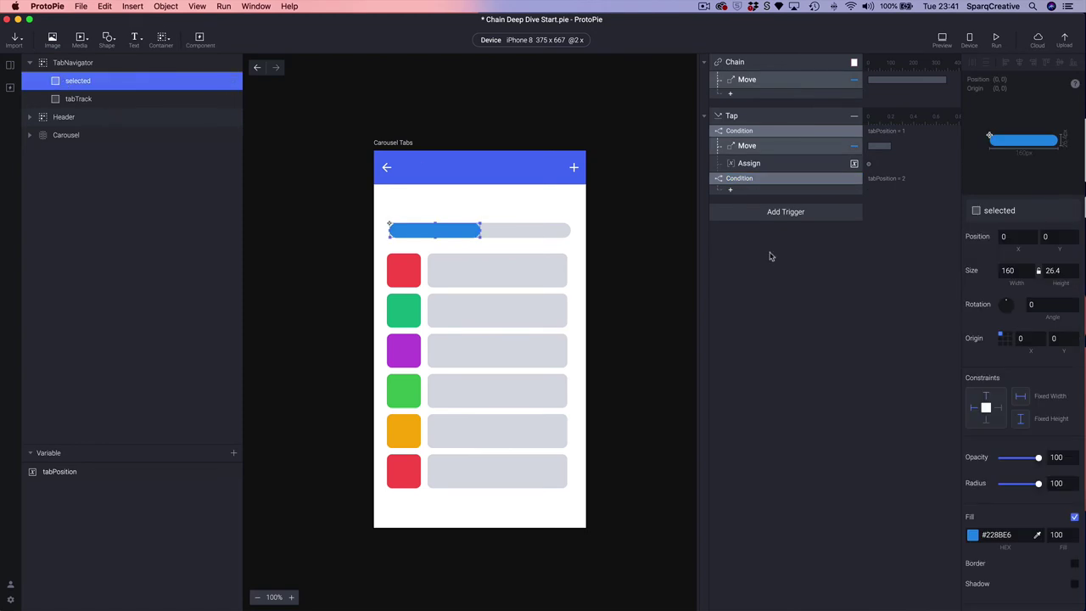
{"action": "left_click", "coordinate": [740, 195]}
{"action": "left_click", "coordinate": [745, 206]}
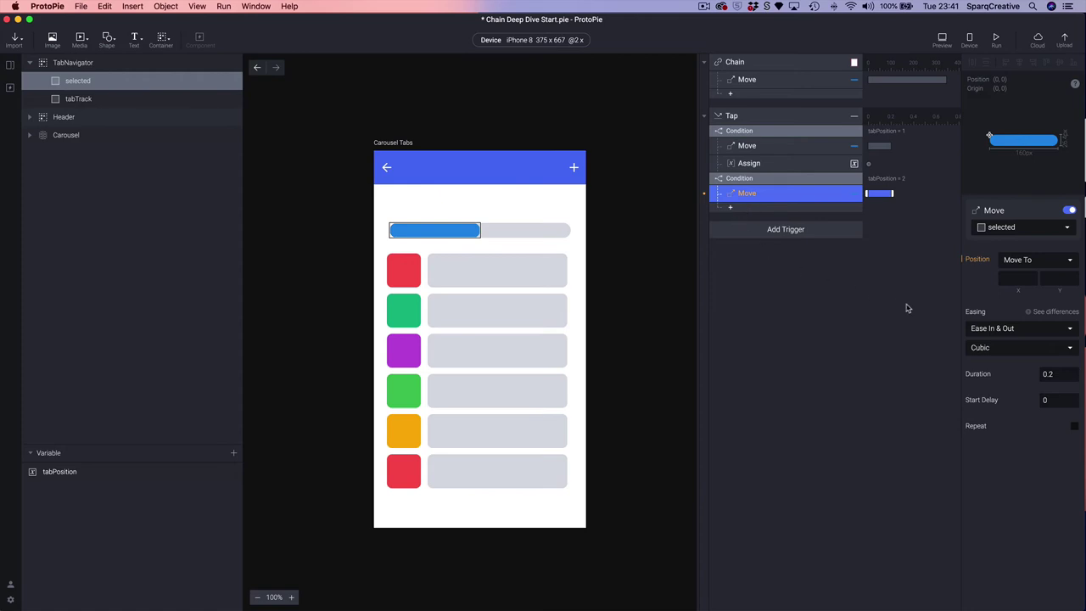
{"action": "left_click", "coordinate": [1027, 279]}
{"action": "key", "text": "Return"}
Step: Add an Assign response under the tabPosition = 2 condition that sets tabPosition to 1
{"action": "left_click", "coordinate": [733, 210]}
{"action": "left_click", "coordinate": [848, 389]}
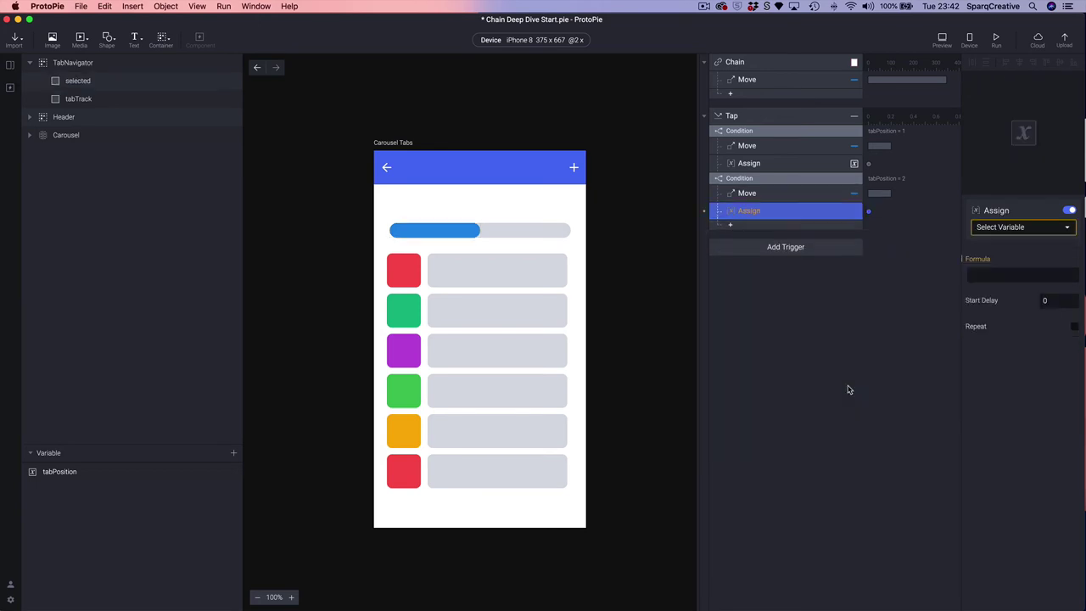
{"action": "left_click", "coordinate": [997, 229]}
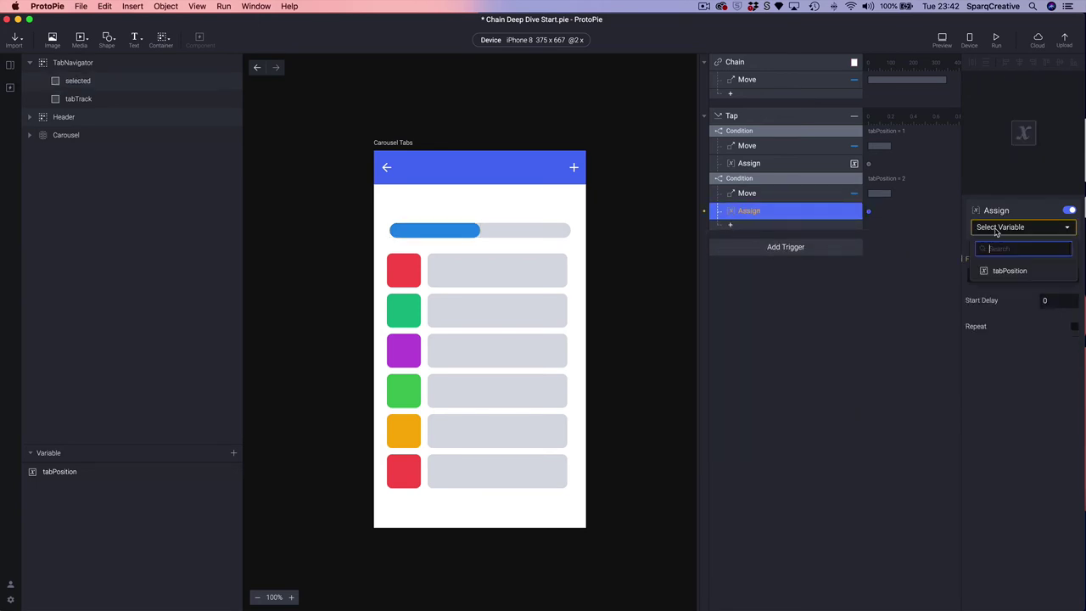
{"action": "left_click", "coordinate": [1012, 271]}
{"action": "left_click", "coordinate": [994, 276]}
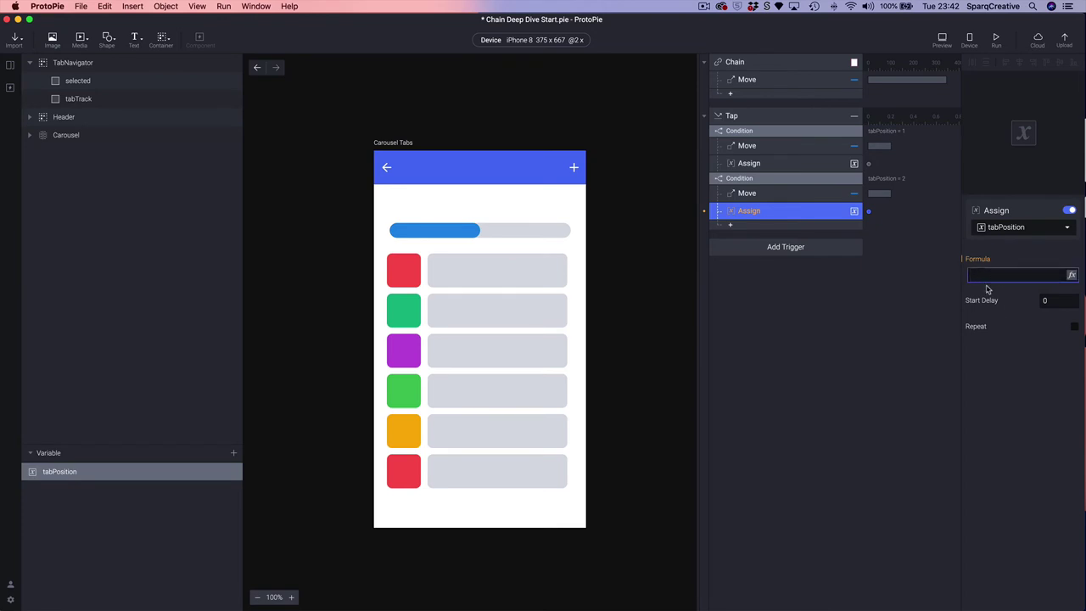
{"action": "key", "text": "Return"}
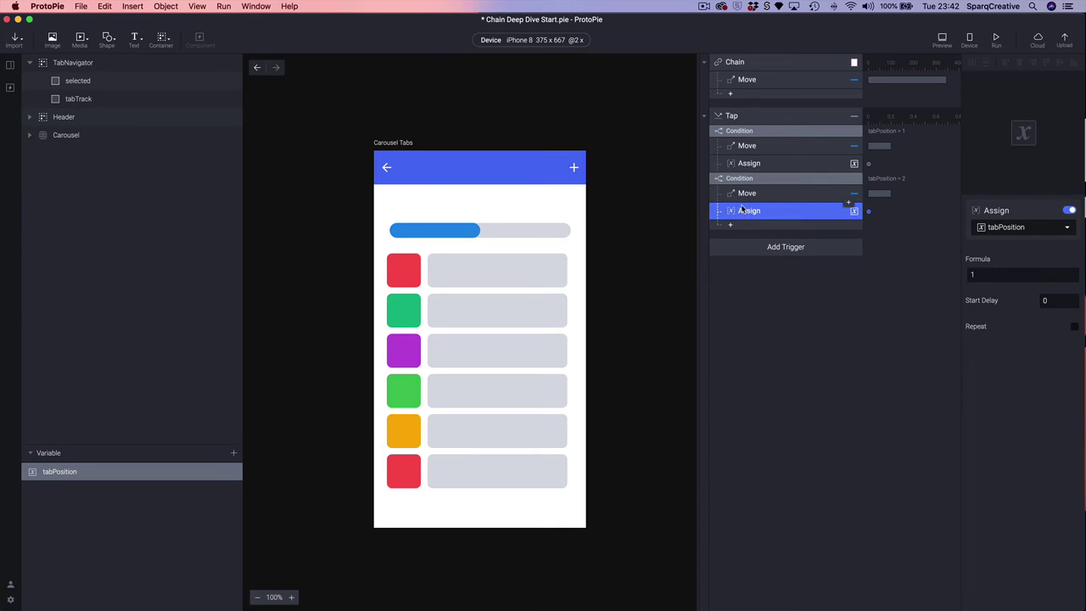
Step: Preview the Carousel Tabs scene and tap both halves of the tab bar to test the selector's movement
{"action": "left_click", "coordinate": [942, 39]}
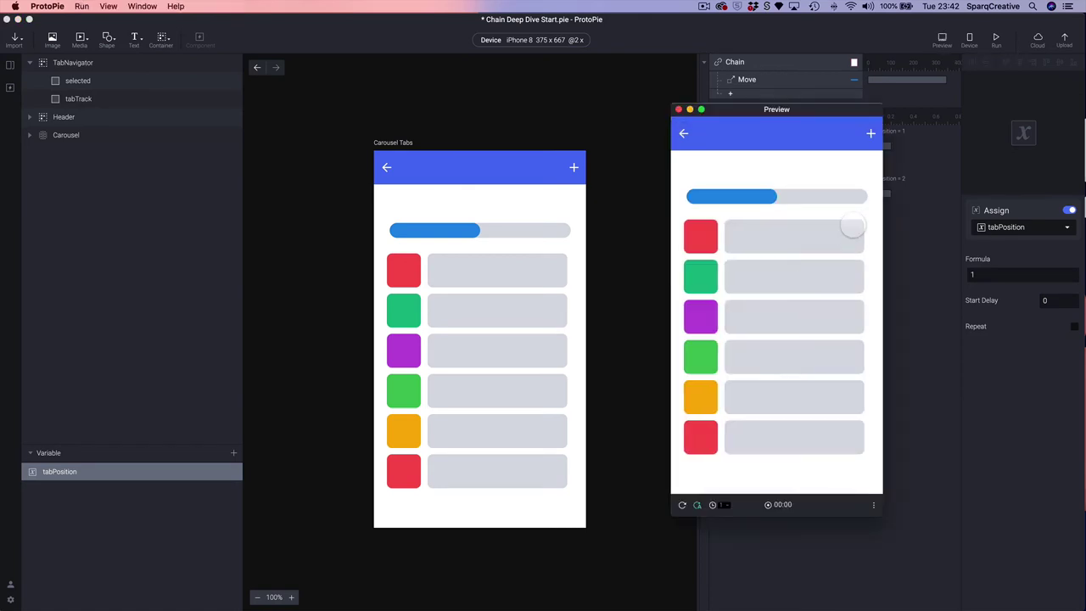
{"action": "left_click", "coordinate": [828, 196]}
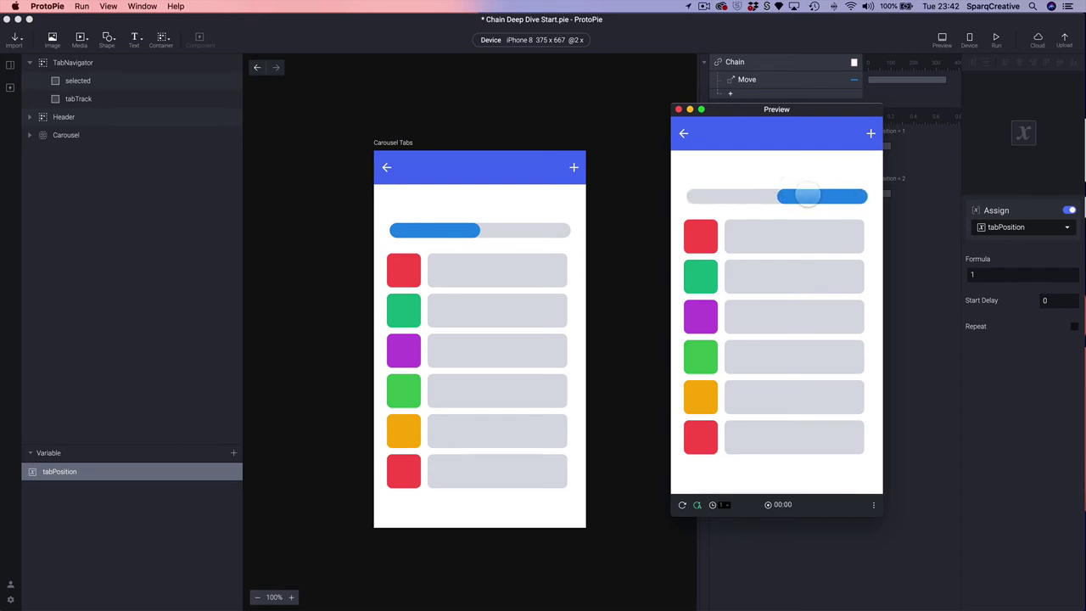
{"action": "left_click", "coordinate": [707, 196]}
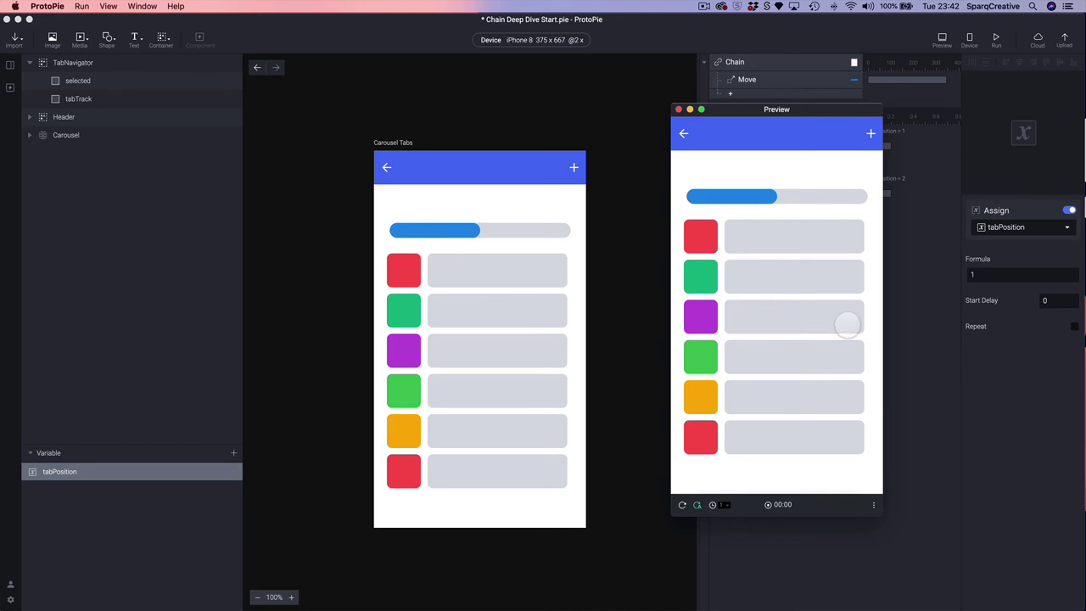
{"action": "left_click", "coordinate": [678, 110]}
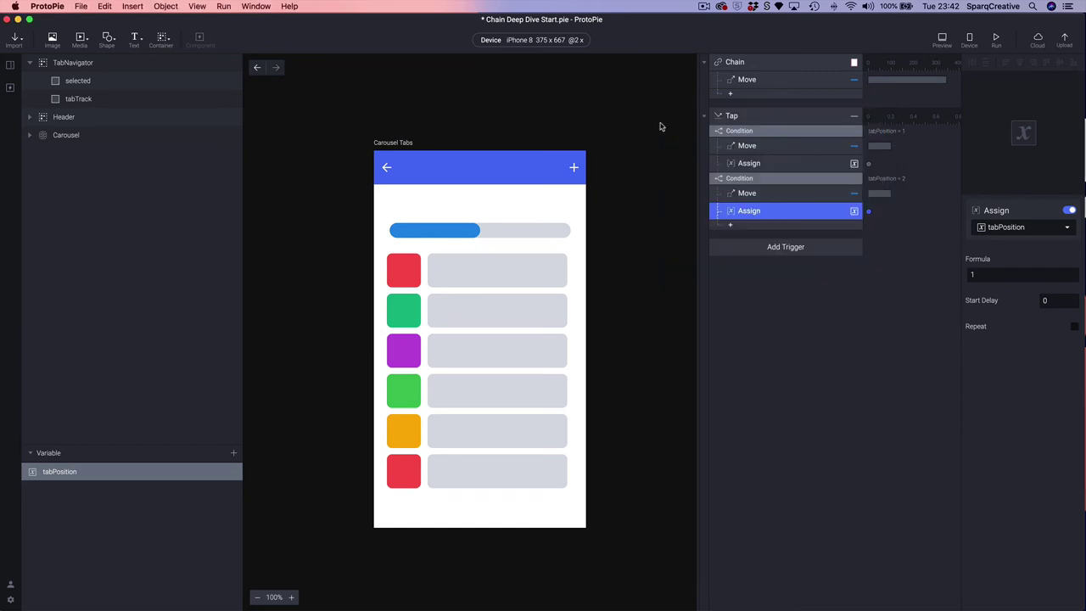
{"action": "left_click", "coordinate": [654, 134]}
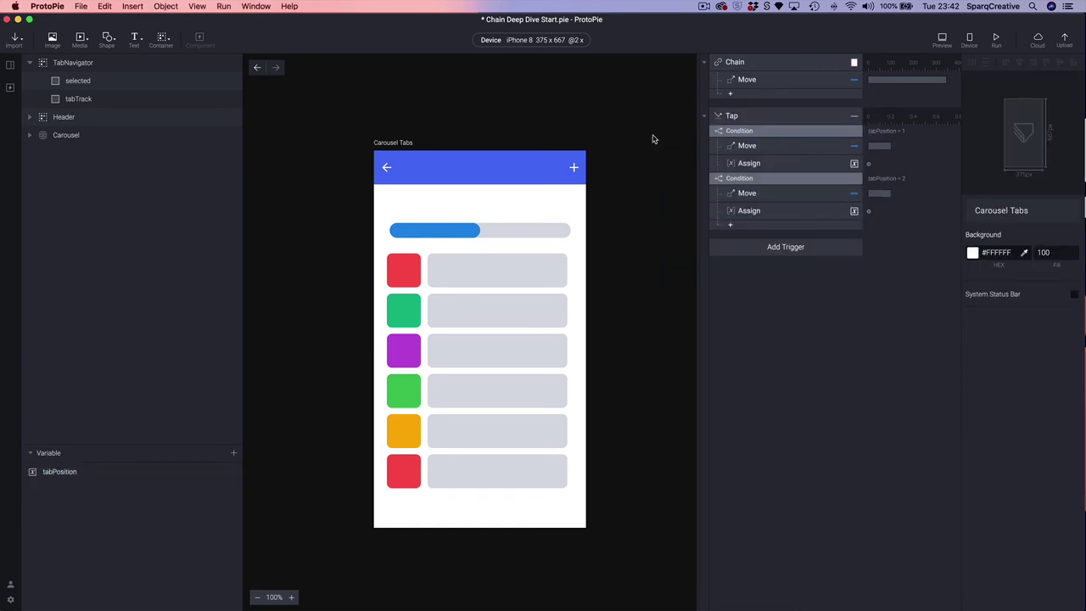
Step: Add a Chain trigger based on the X position of the selected layer
{"action": "left_click", "coordinate": [65, 82]}
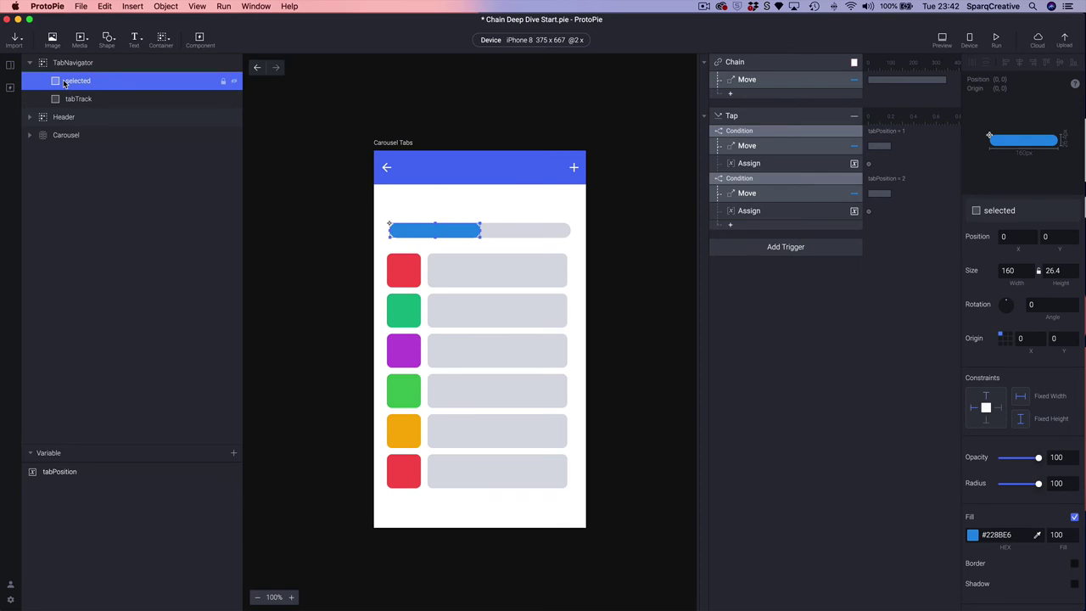
{"action": "left_click", "coordinate": [771, 251]}
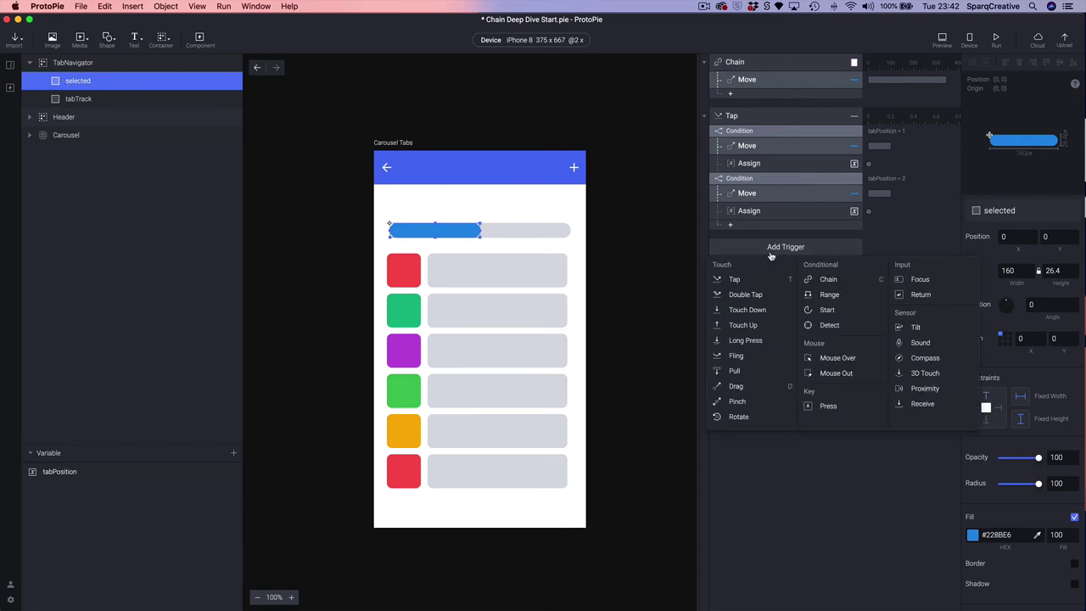
{"action": "left_click", "coordinate": [827, 280]}
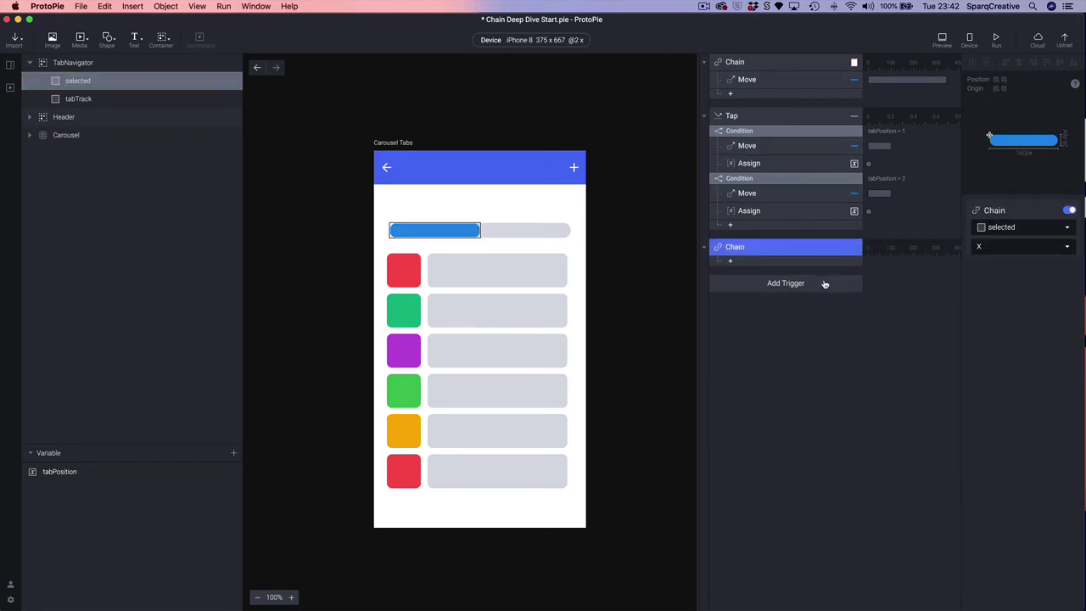
Step: Add a Scroll response for the Carousel to the new Chain, mapping X 0–160 to scroll offset 0–346
{"action": "left_click", "coordinate": [52, 139]}
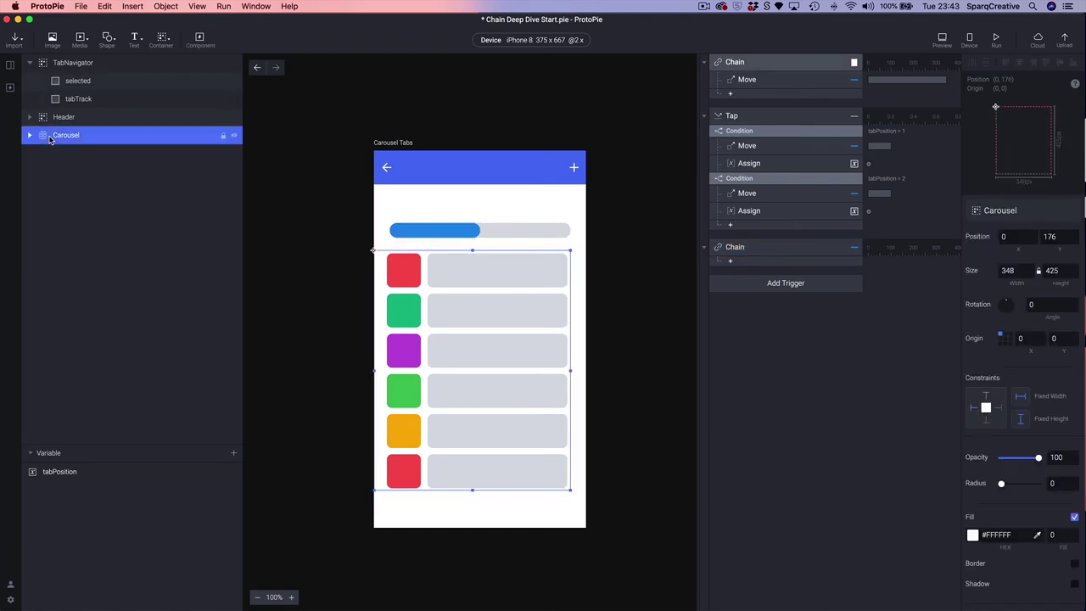
{"action": "left_click", "coordinate": [730, 262]}
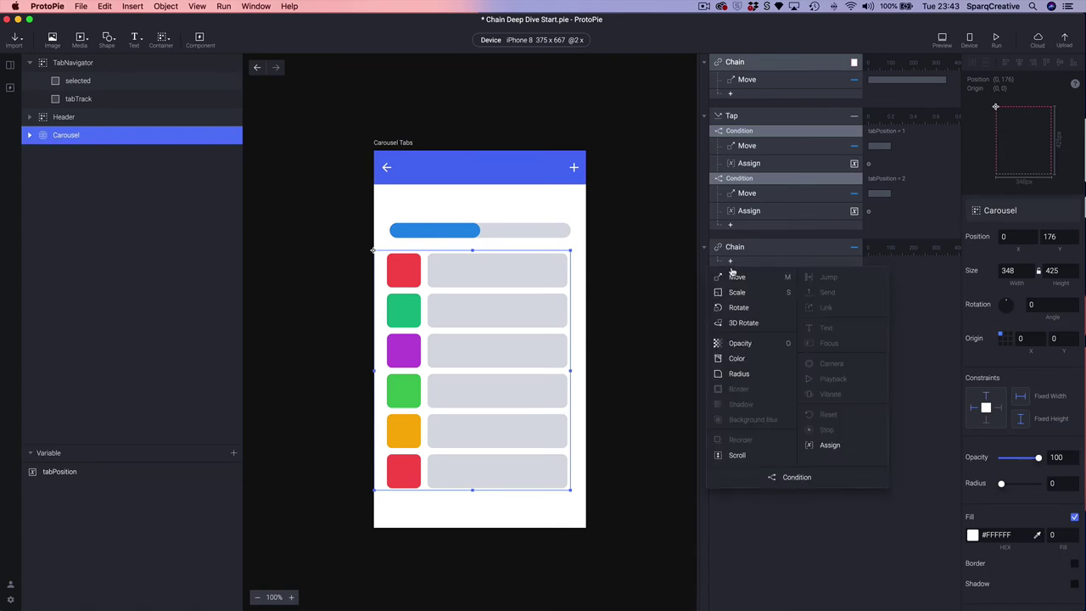
{"action": "left_click", "coordinate": [737, 456]}
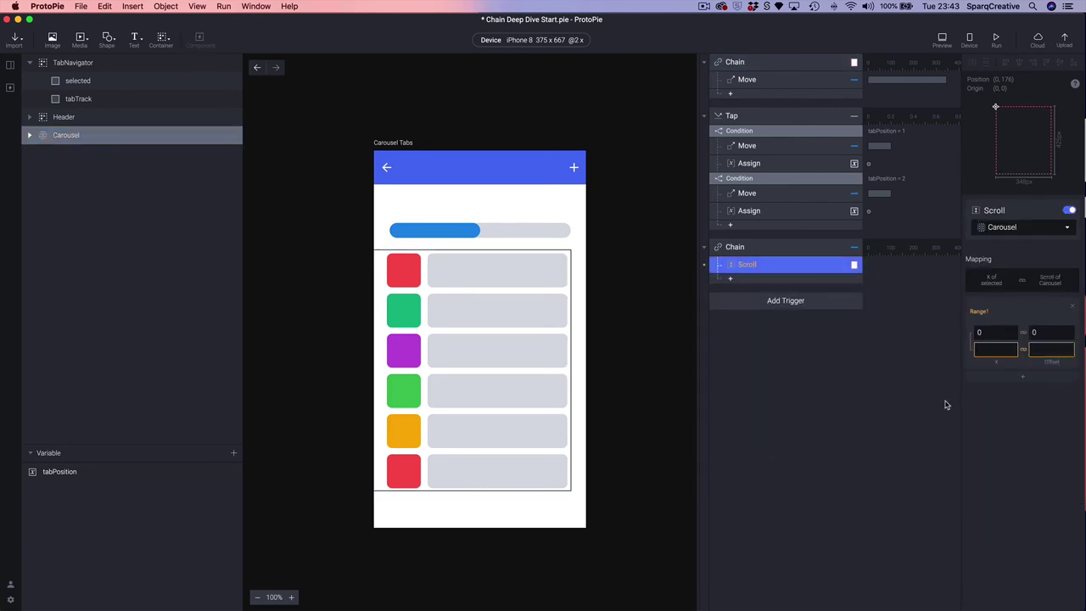
{"action": "left_click", "coordinate": [988, 334]}
{"action": "left_click", "coordinate": [989, 350]}
{"action": "key", "text": "Return"}
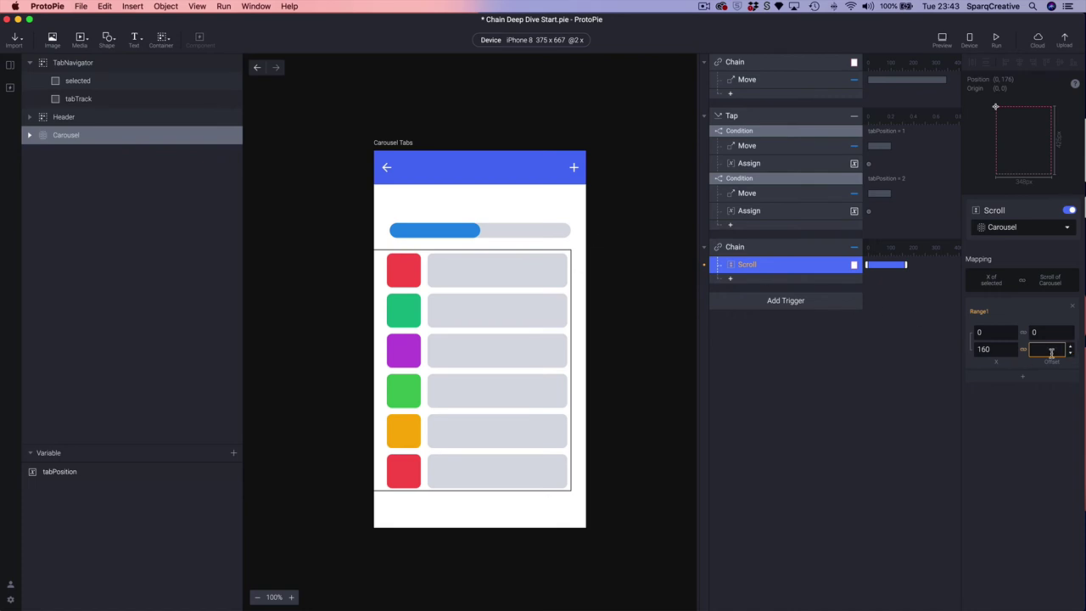
{"action": "left_click", "coordinate": [1033, 343]}
{"action": "type", "text": "346"}
{"action": "key", "text": "Return"}
Step: Preview the scene, tapping both tabs and swiping the carousel to test the linked scrolling
{"action": "left_click", "coordinate": [942, 37]}
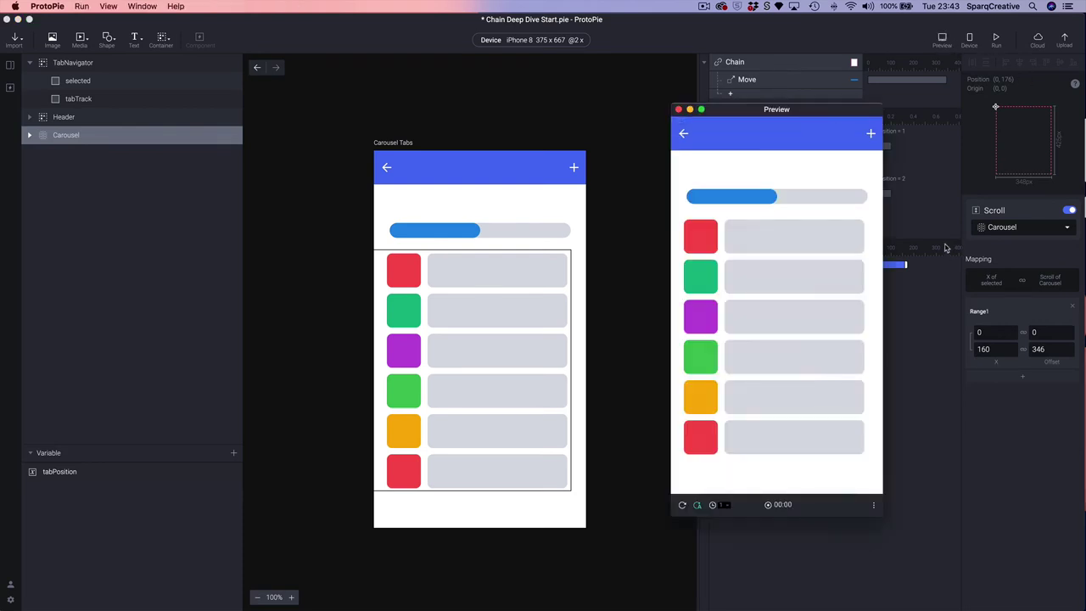
{"action": "left_click", "coordinate": [835, 197]}
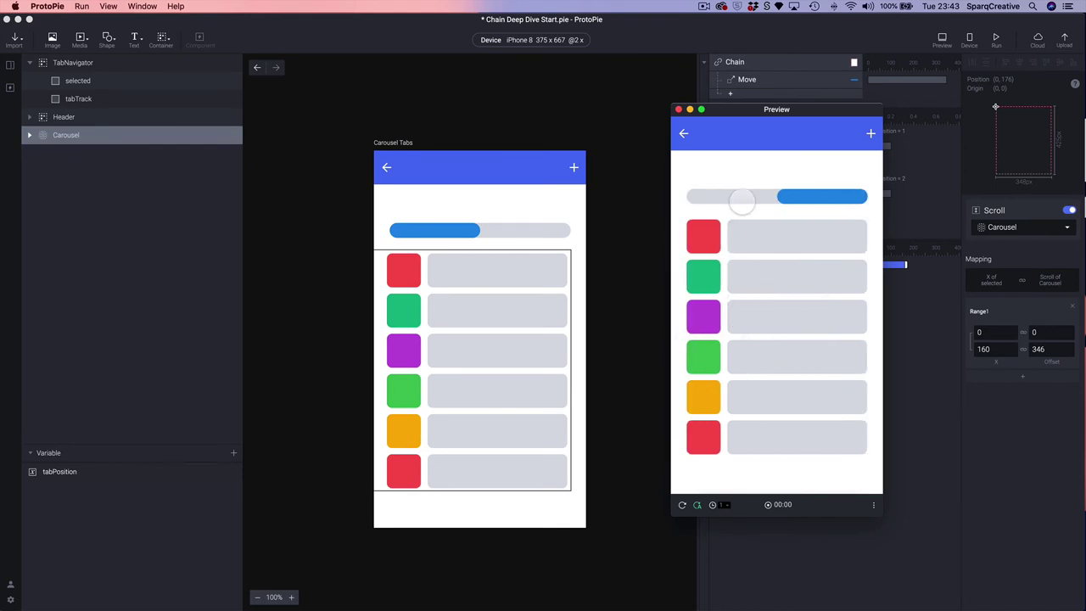
{"action": "left_click", "coordinate": [740, 196]}
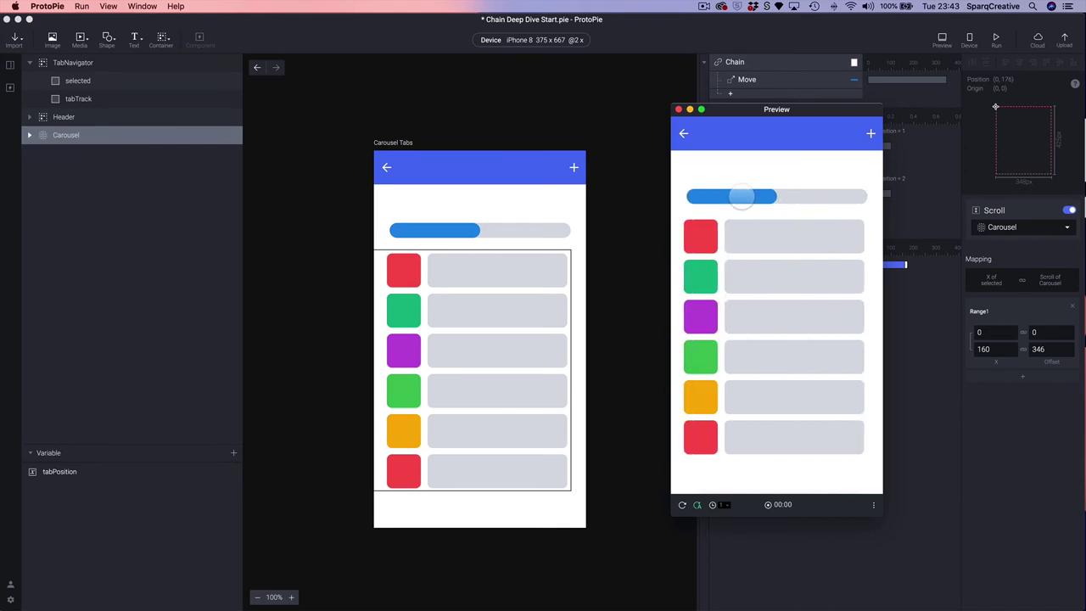
{"action": "left_click_drag", "start_coordinate": [777, 318], "coordinate": [667, 337]}
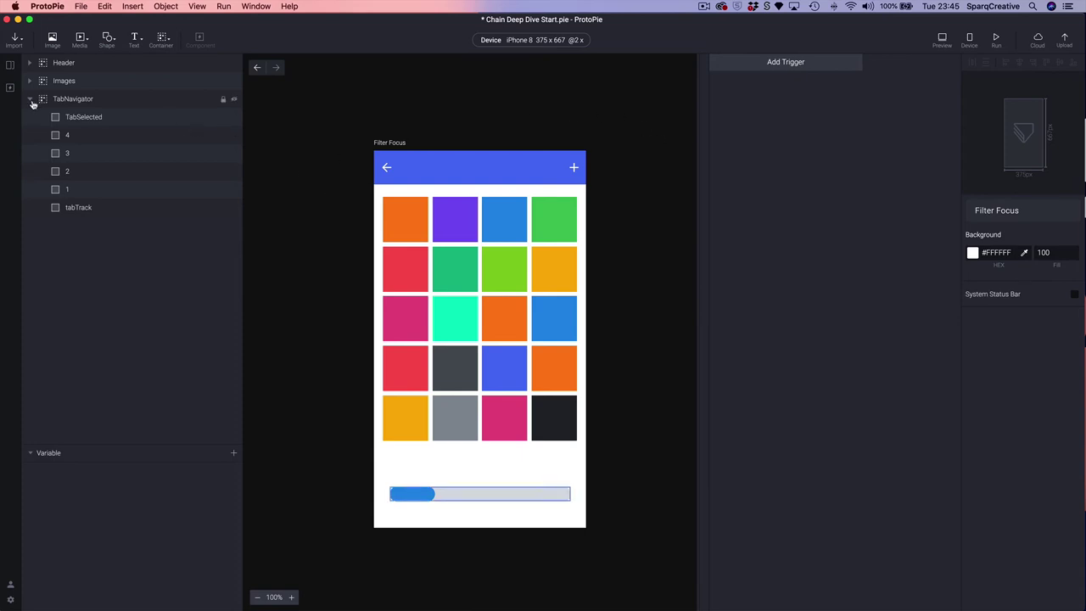
Step: In the Filter Focus scene, add a Tap trigger to layer 1 and rename it Tab1
{"action": "left_click", "coordinate": [56, 192]}
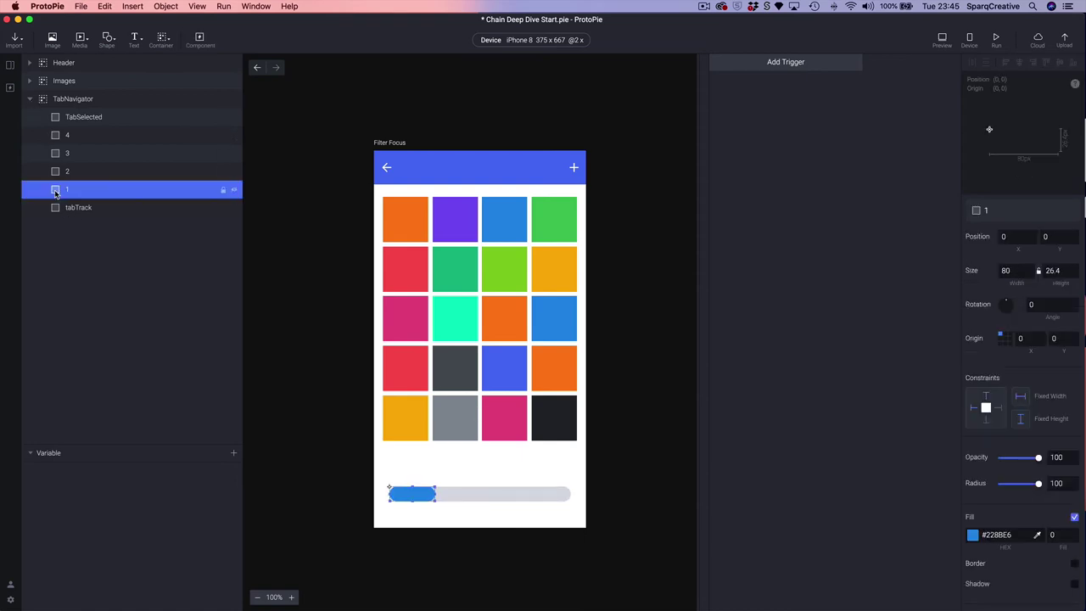
{"action": "left_click", "coordinate": [812, 65]}
{"action": "left_click", "coordinate": [735, 95]}
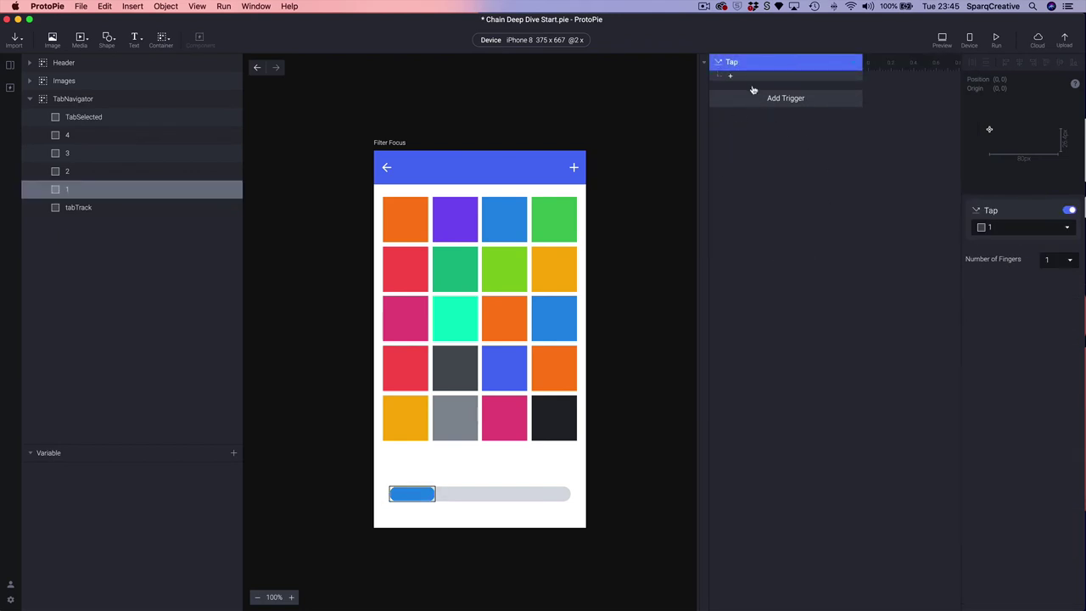
{"action": "double_click", "coordinate": [741, 62]}
{"action": "type", "text": "T"}
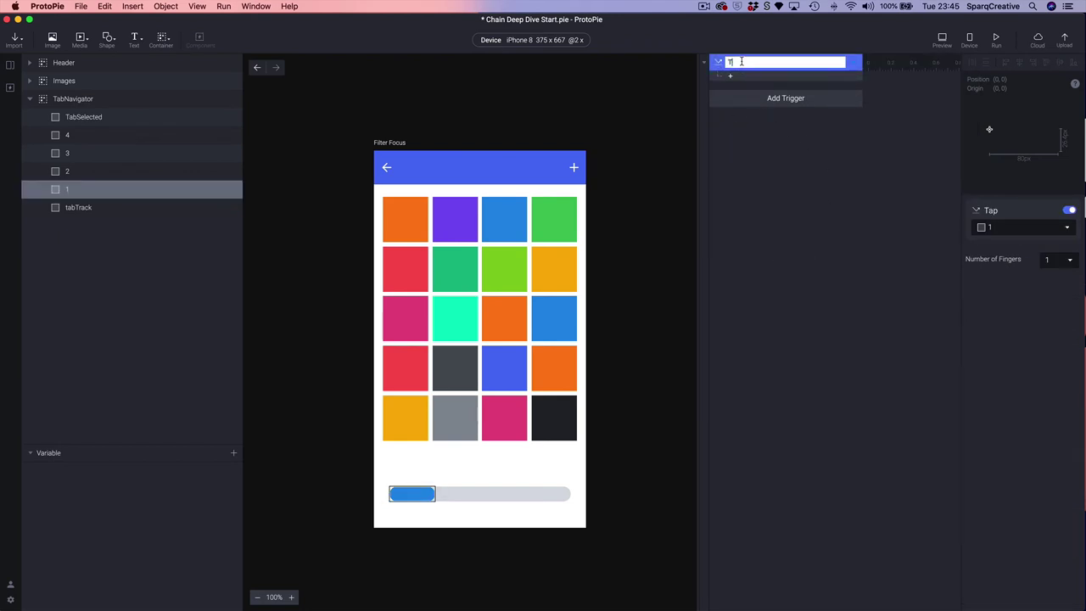
{"action": "type", "text": "ab1"}
{"action": "key", "text": "Return"}
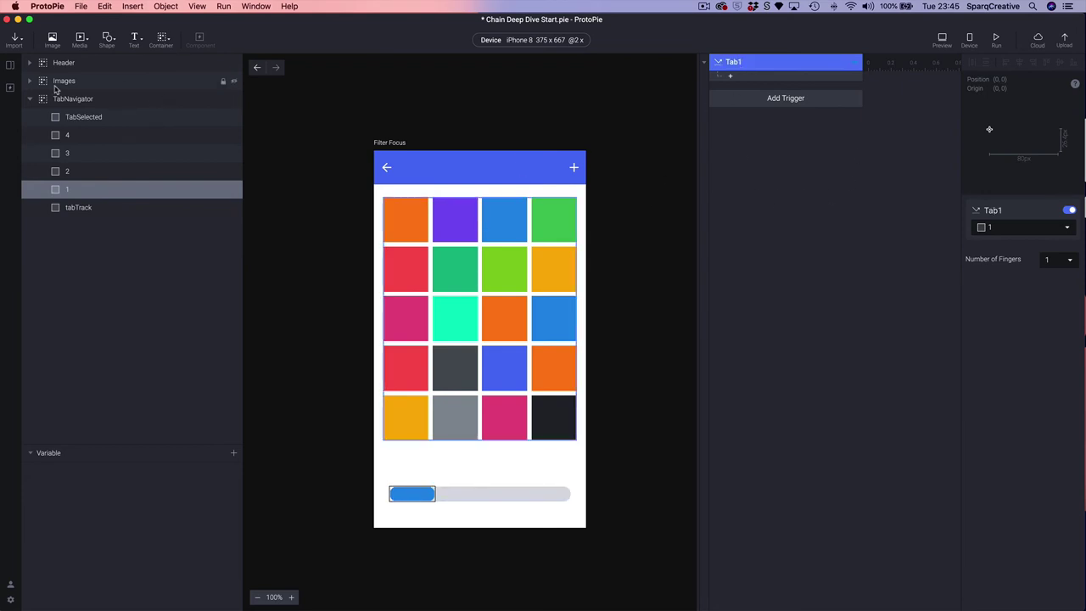
Step: Add a Move response to Tab1 that moves TabSelected to X position 0
{"action": "left_click", "coordinate": [57, 119]}
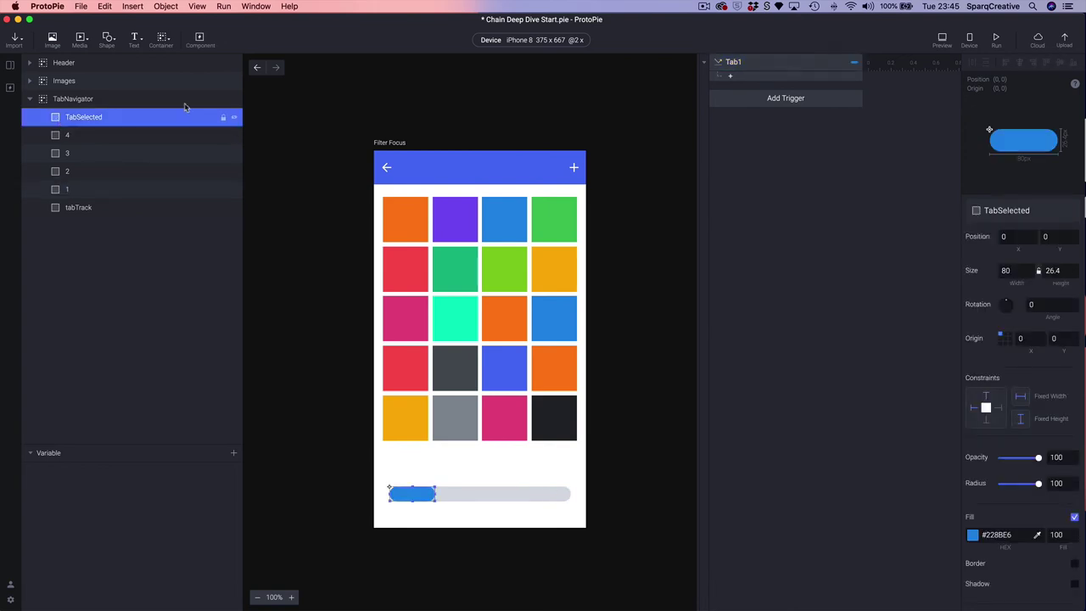
{"action": "left_click", "coordinate": [747, 78]}
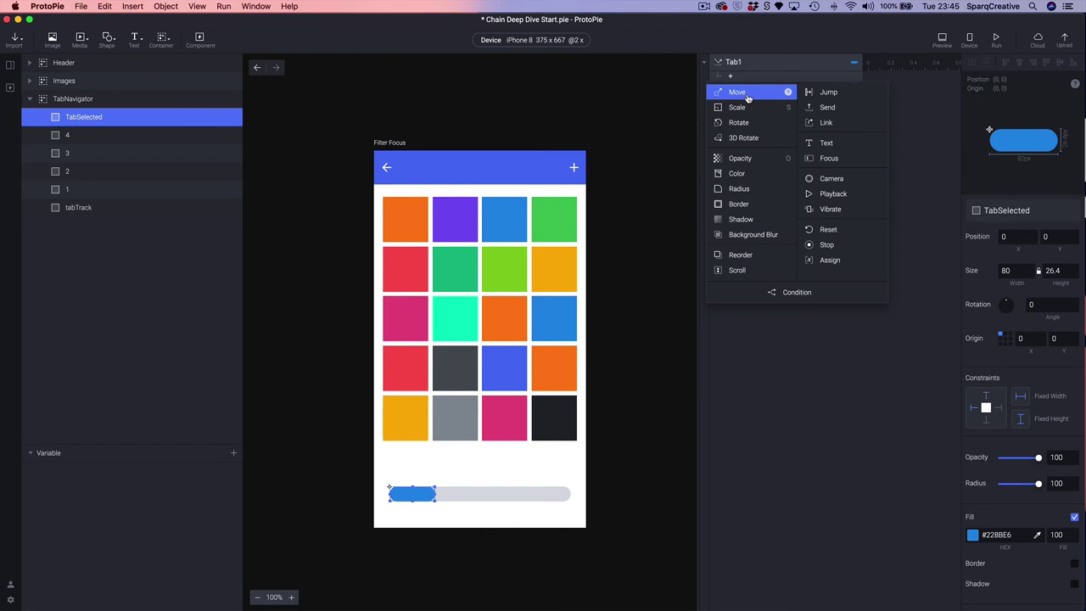
{"action": "left_click", "coordinate": [738, 92]}
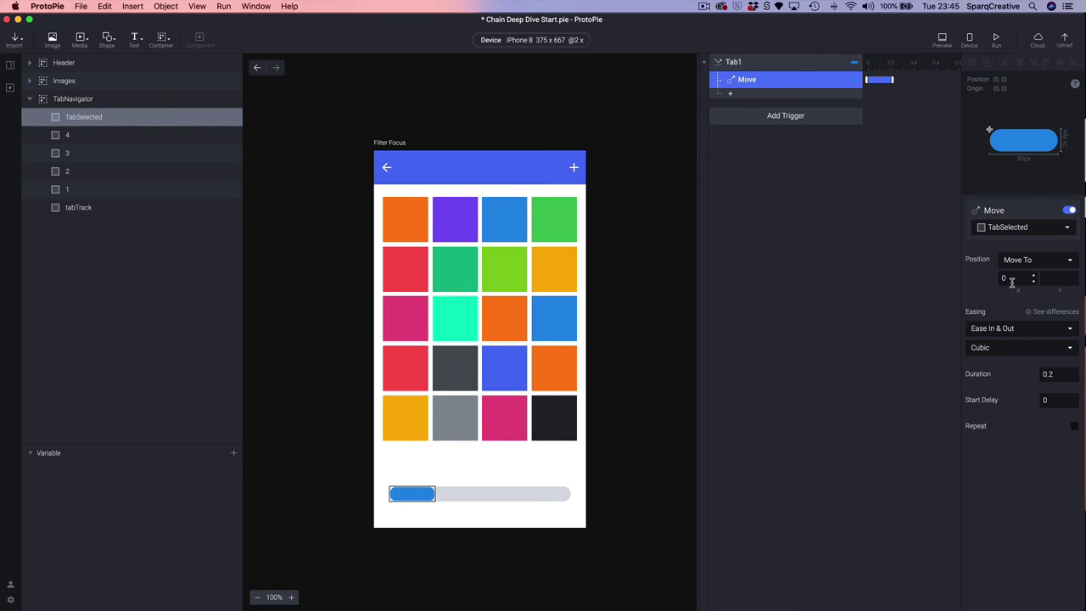
Step: Add a Tap trigger to layer 2 and rename it Tab2
{"action": "left_click", "coordinate": [58, 174]}
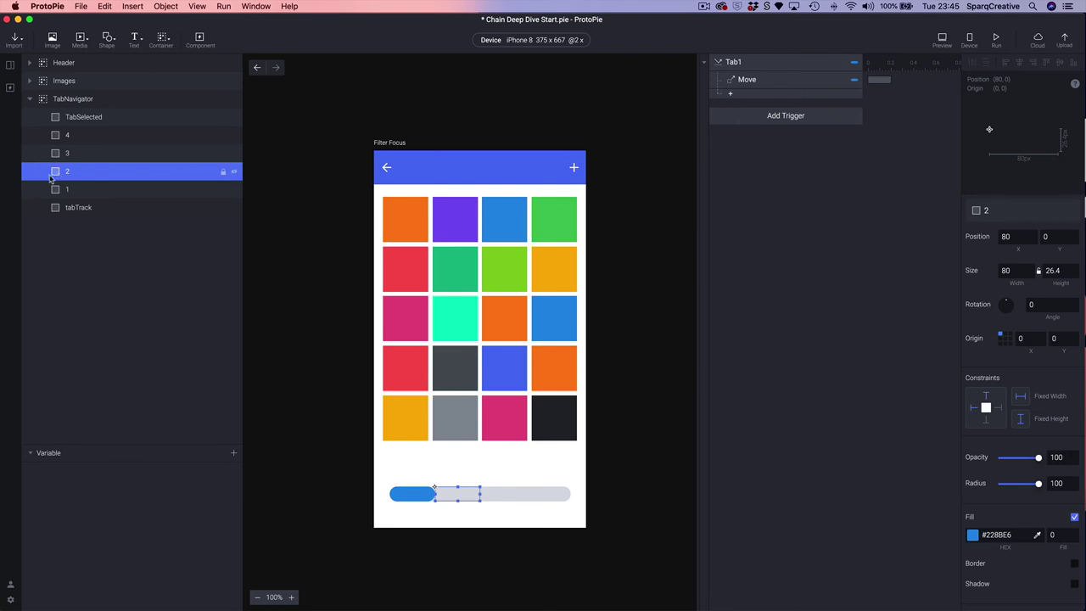
{"action": "left_click", "coordinate": [771, 118]}
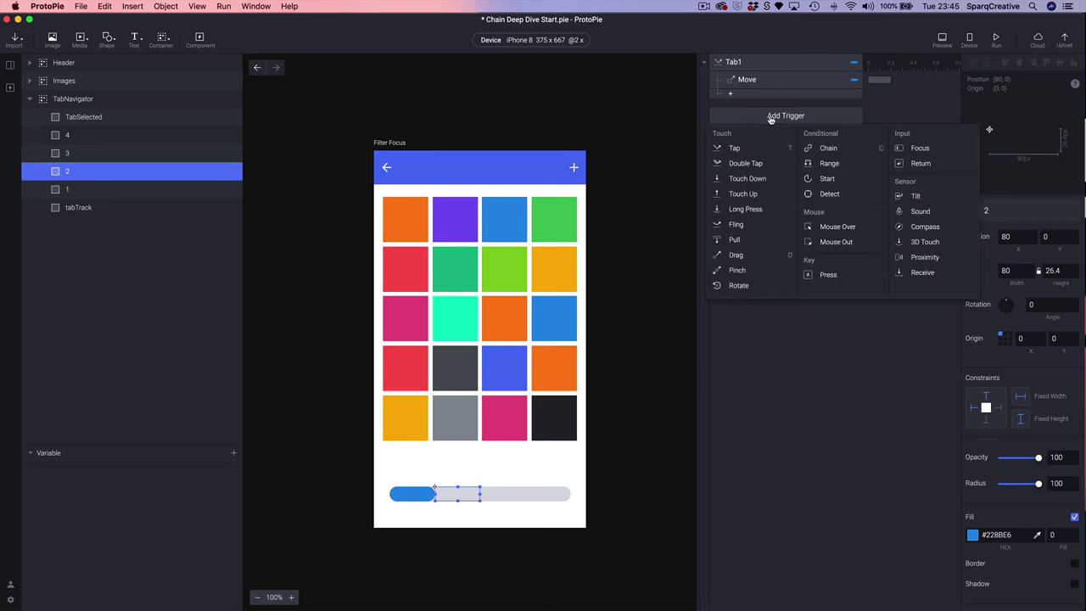
{"action": "left_click", "coordinate": [734, 148]}
{"action": "double_click", "coordinate": [744, 117]}
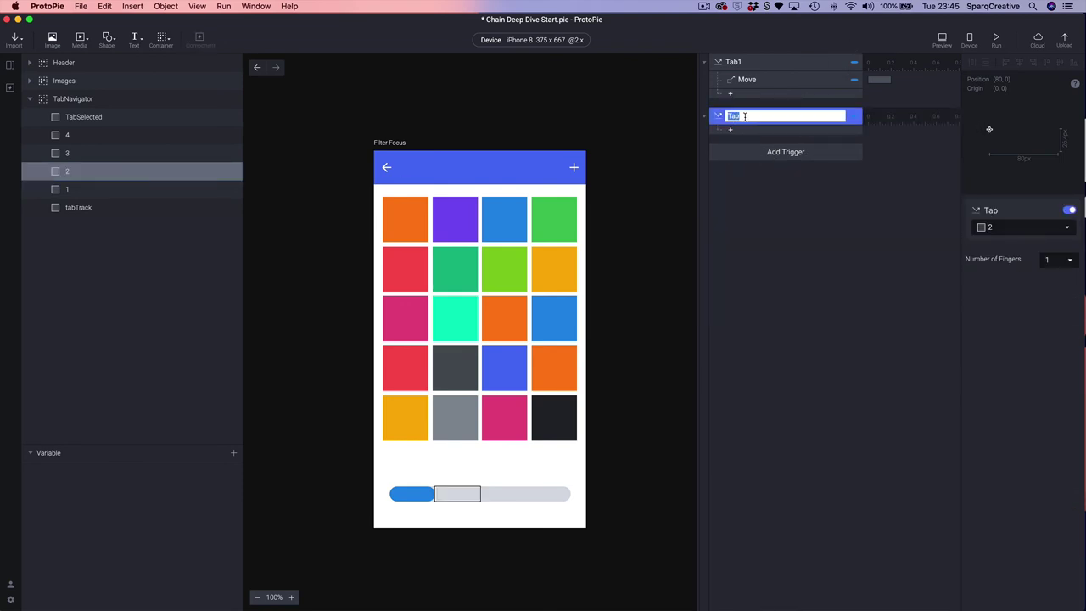
{"action": "type", "text": "T"}
{"action": "key", "text": "Return"}
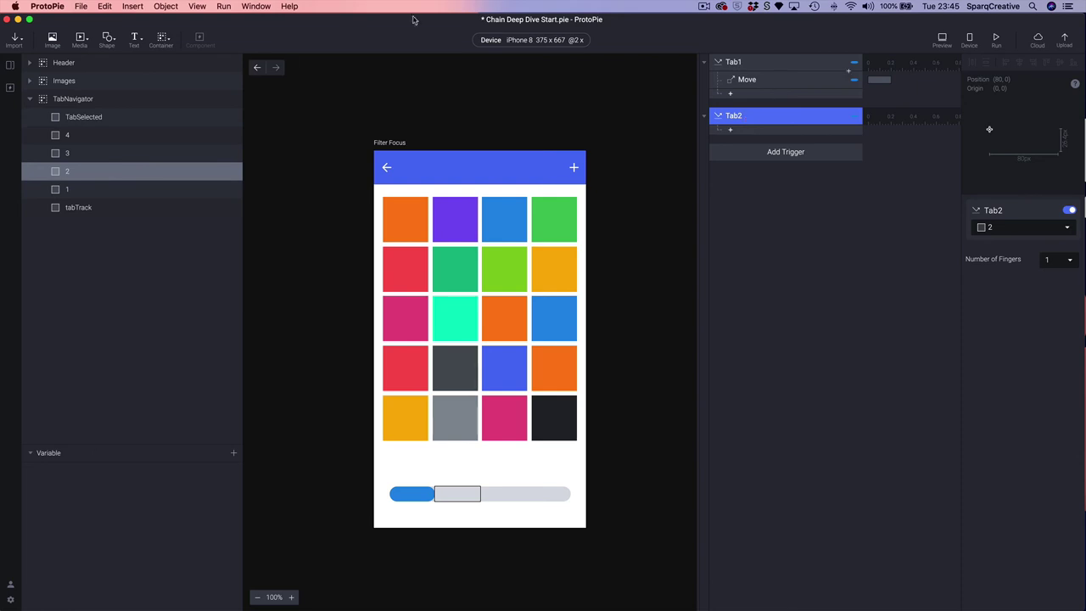
Step: Add a Move response to Tab2 that moves TabSelected to X position 80
{"action": "left_click", "coordinate": [67, 125]}
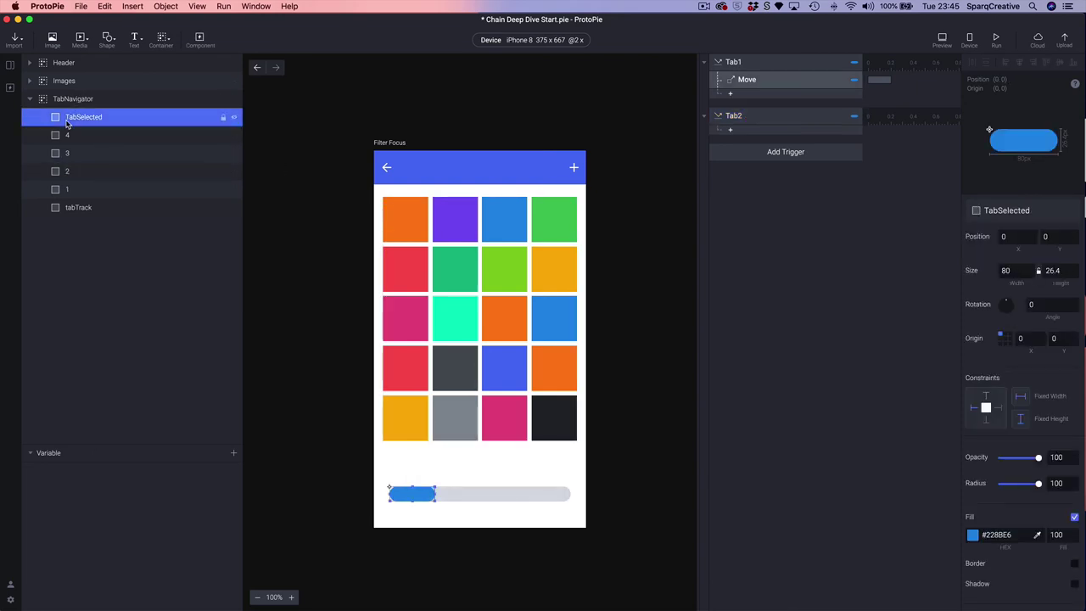
{"action": "left_click", "coordinate": [729, 130]}
{"action": "left_click", "coordinate": [737, 150]}
{"action": "left_click", "coordinate": [1017, 279]}
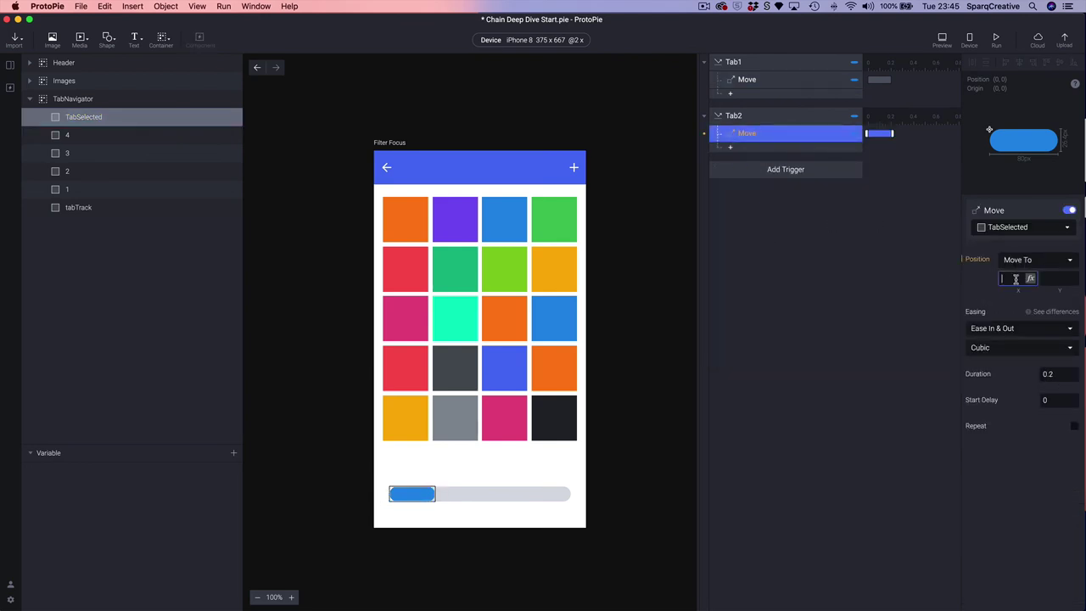
{"action": "type", "text": "80"}
{"action": "key", "text": "Return"}
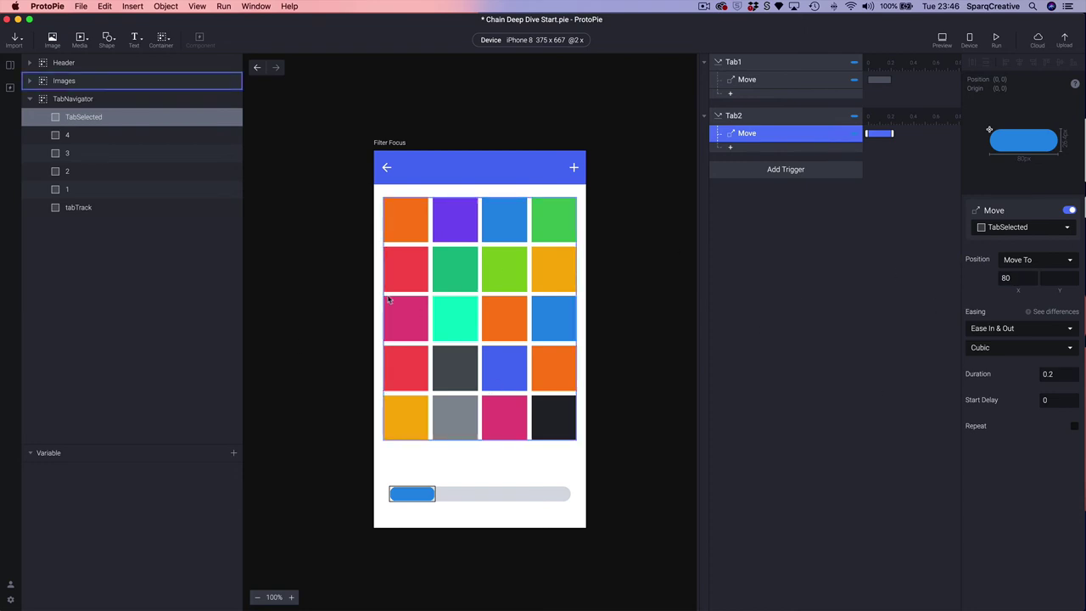
Step: Add a Chain trigger based on the X position of TabSelected
{"action": "left_click", "coordinate": [67, 118]}
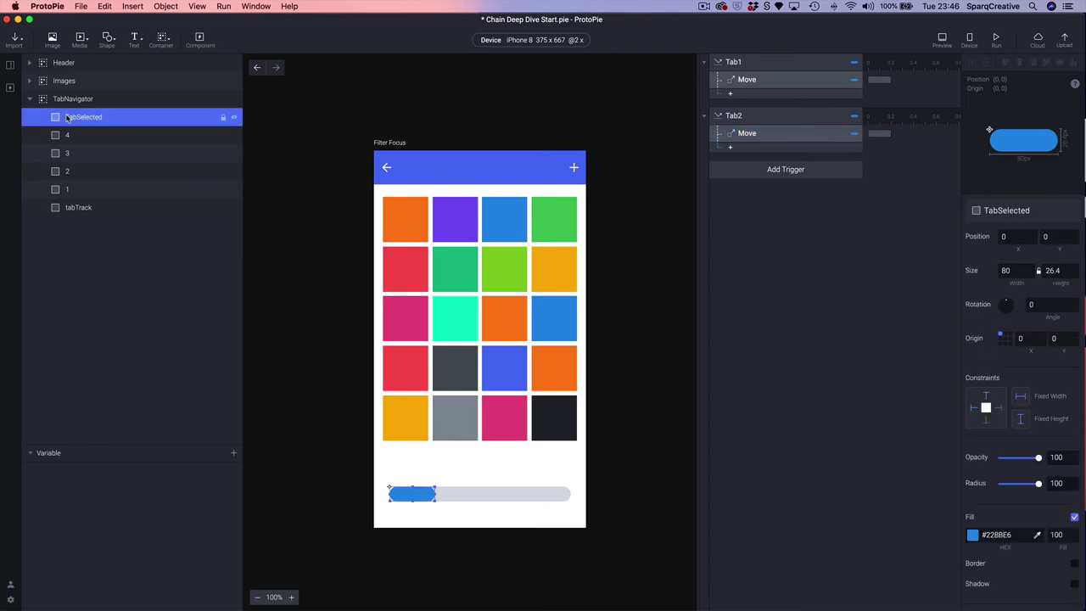
{"action": "left_click", "coordinate": [750, 171]}
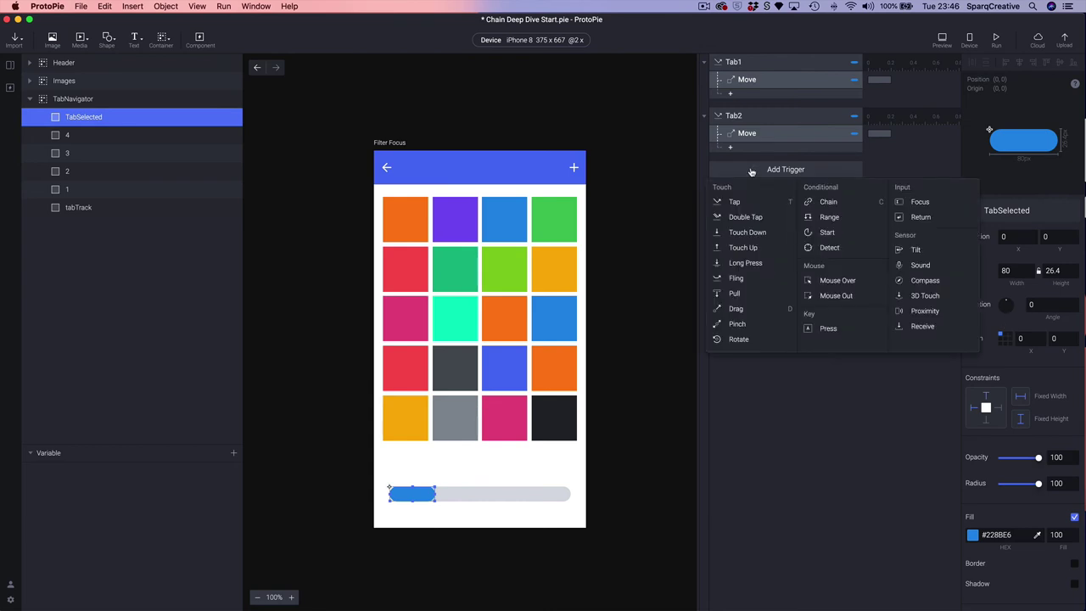
{"action": "left_click", "coordinate": [833, 201]}
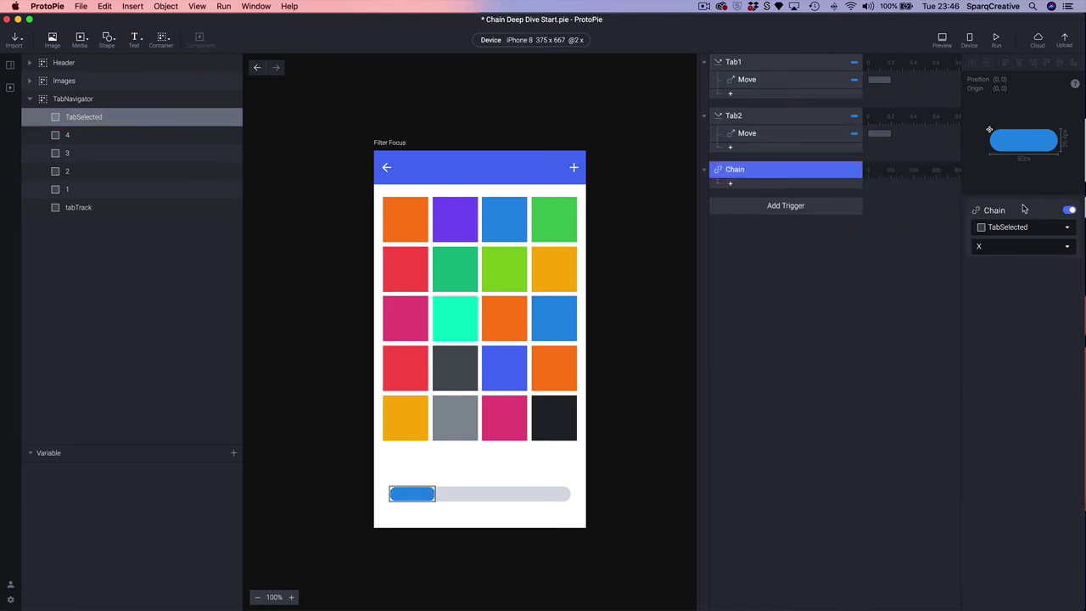
Step: Add a Scale response targeting TabSelected to the Chain trigger below Tab2
{"action": "left_click", "coordinate": [30, 81]}
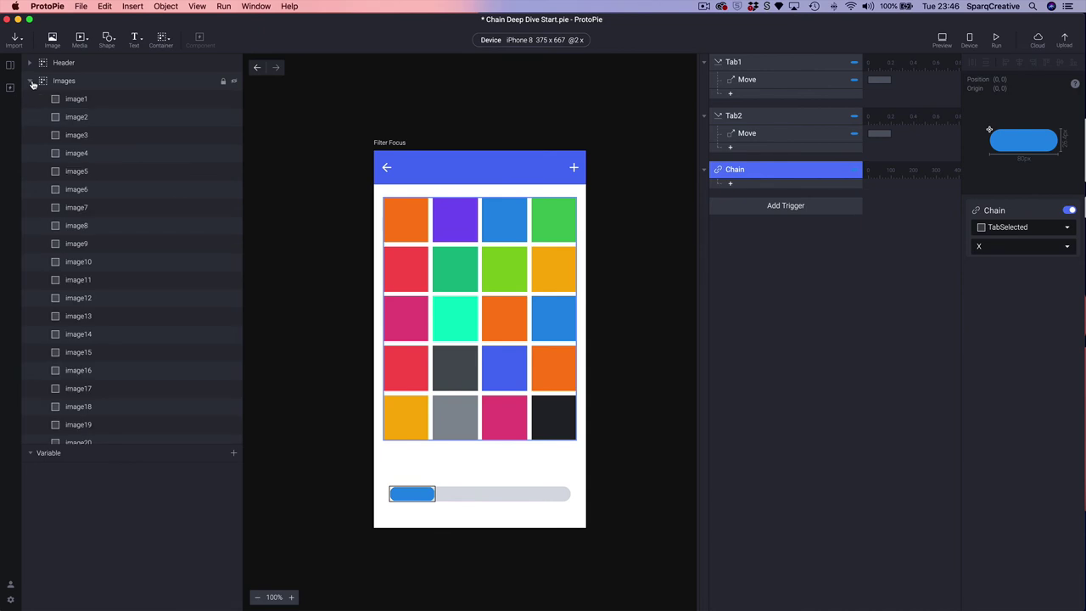
{"action": "left_click", "coordinate": [73, 102]}
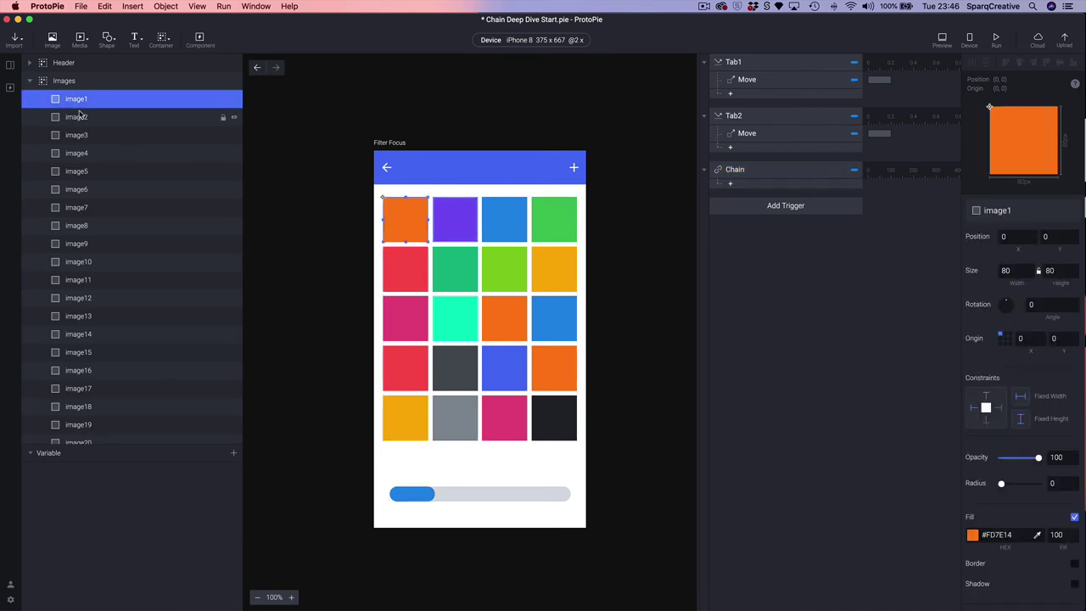
{"action": "left_click", "coordinate": [732, 184]}
{"action": "right_click", "coordinate": [738, 184]}
{"action": "left_click", "coordinate": [738, 183]}
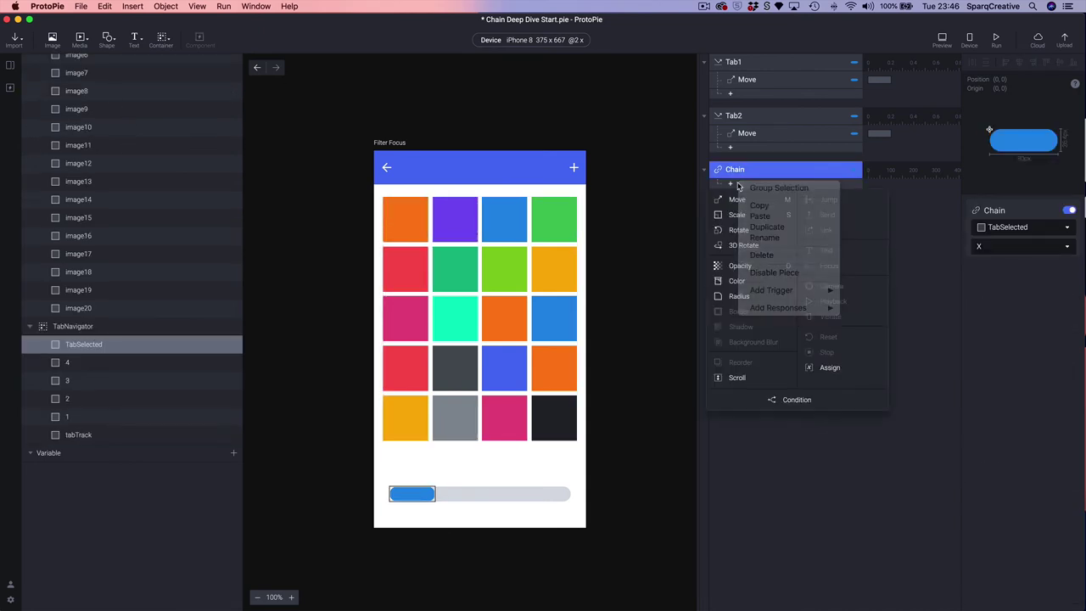
{"action": "left_click", "coordinate": [747, 220]}
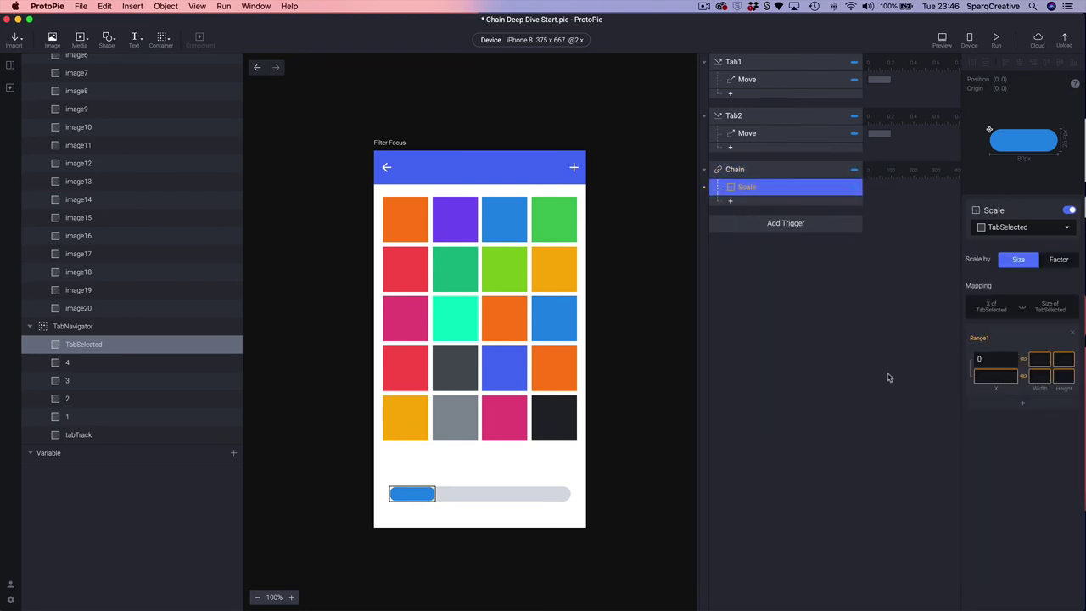
Step: Map the Scale response's X range 0 to 80 to a size going from 80 × 80 to 343 × 255
{"action": "left_click", "coordinate": [989, 376]}
{"action": "key", "text": "Return"}
{"action": "left_click", "coordinate": [1041, 360]}
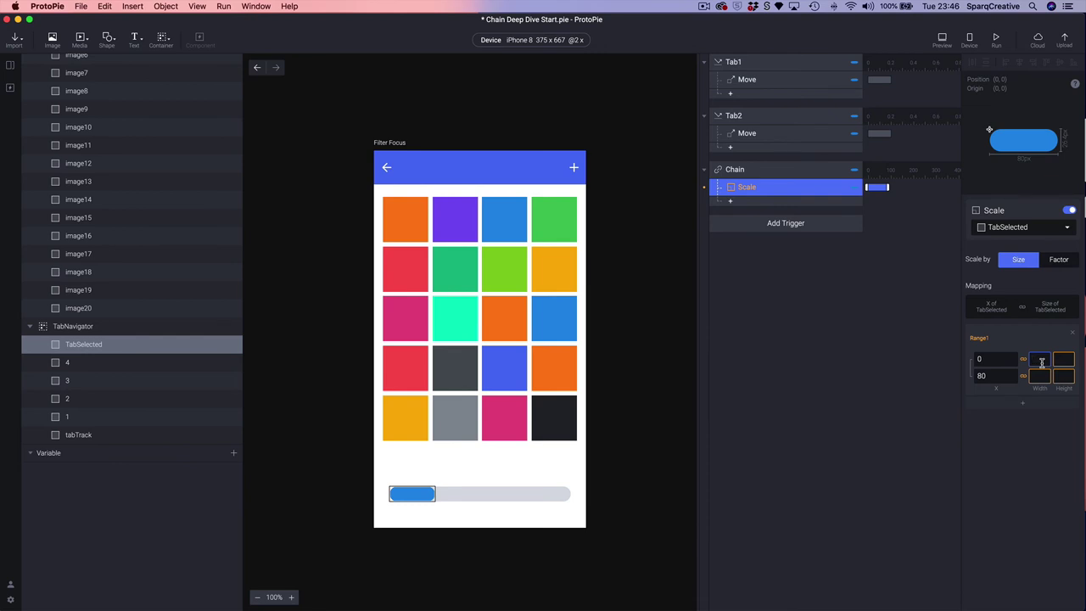
{"action": "left_click", "coordinate": [1043, 376]}
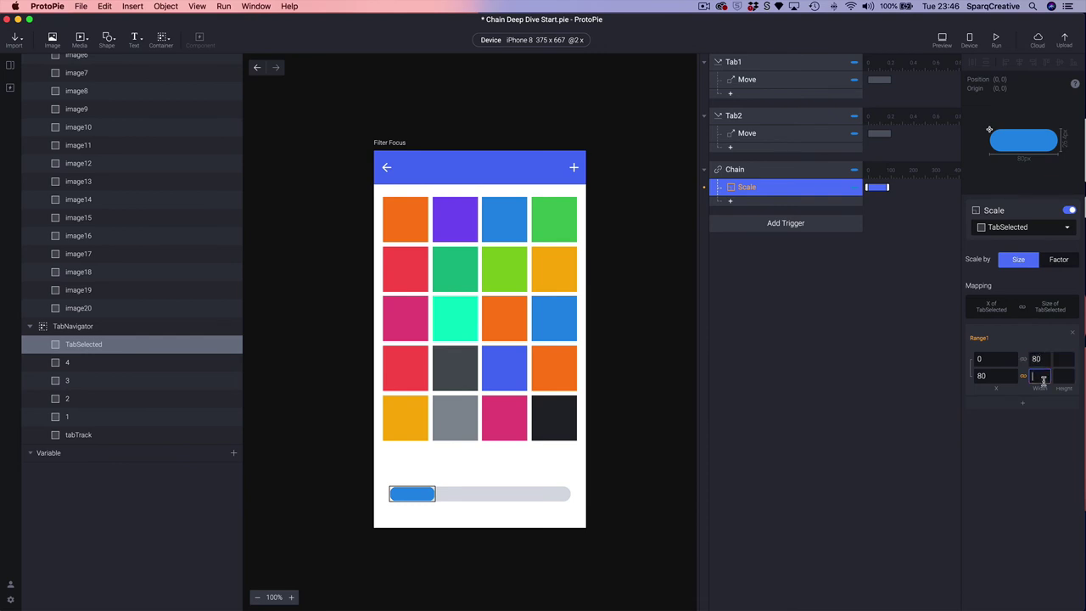
{"action": "type", "text": "342"}
{"action": "key", "text": "BackSpace"}
{"action": "type", "text": "3"}
{"action": "key", "text": "Return"}
{"action": "left_click", "coordinate": [1066, 359]}
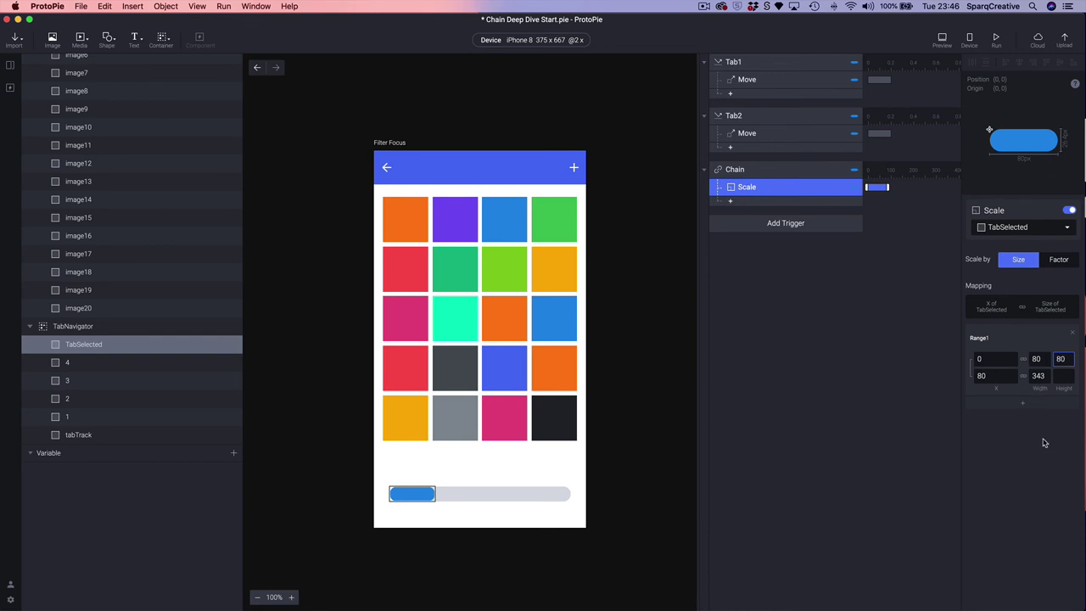
{"action": "left_click", "coordinate": [1064, 377]}
{"action": "key", "text": "Return"}
Step: Add a Tap trigger to layer 3 of TabNavigator and rename it Tab3
{"action": "scroll", "coordinate": [85, 331], "scroll_direction": "up", "scroll_amount": 3}
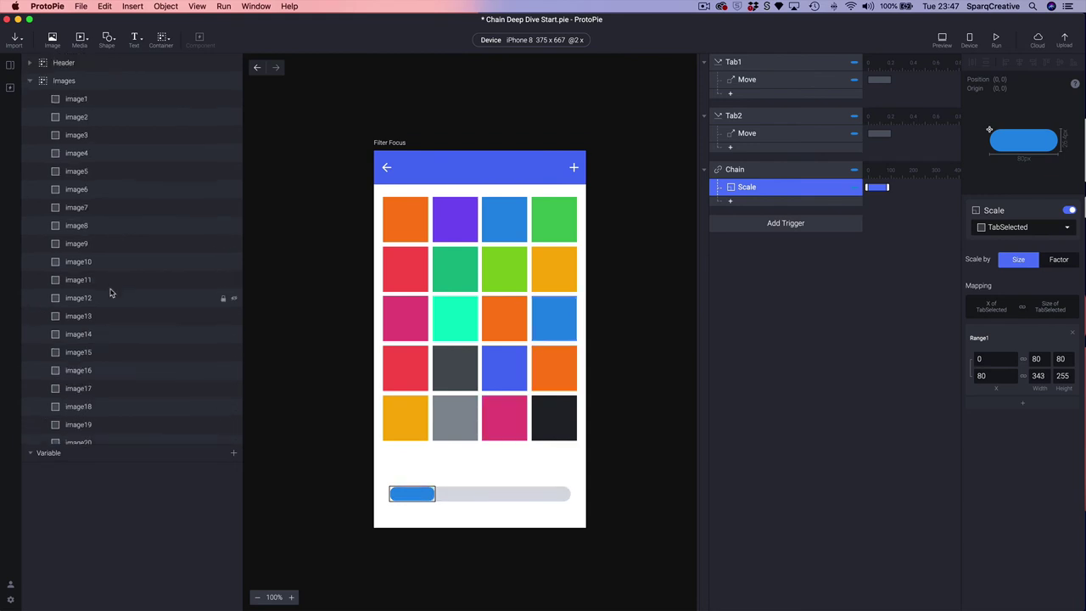
{"action": "left_click", "coordinate": [30, 82]}
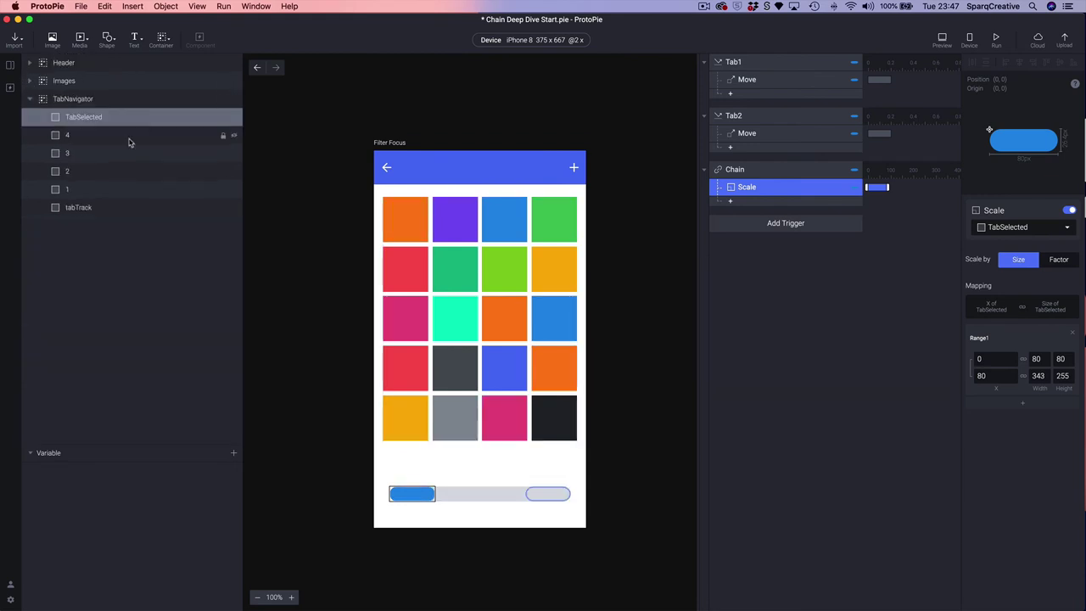
{"action": "left_click", "coordinate": [55, 155]}
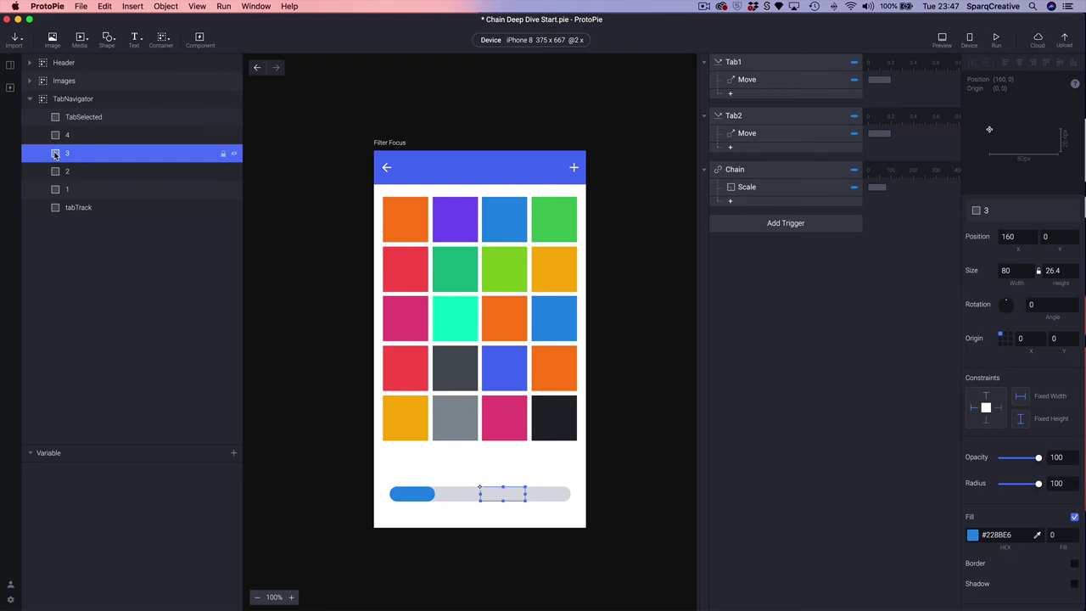
{"action": "left_click", "coordinate": [751, 225]}
{"action": "left_click", "coordinate": [735, 257]}
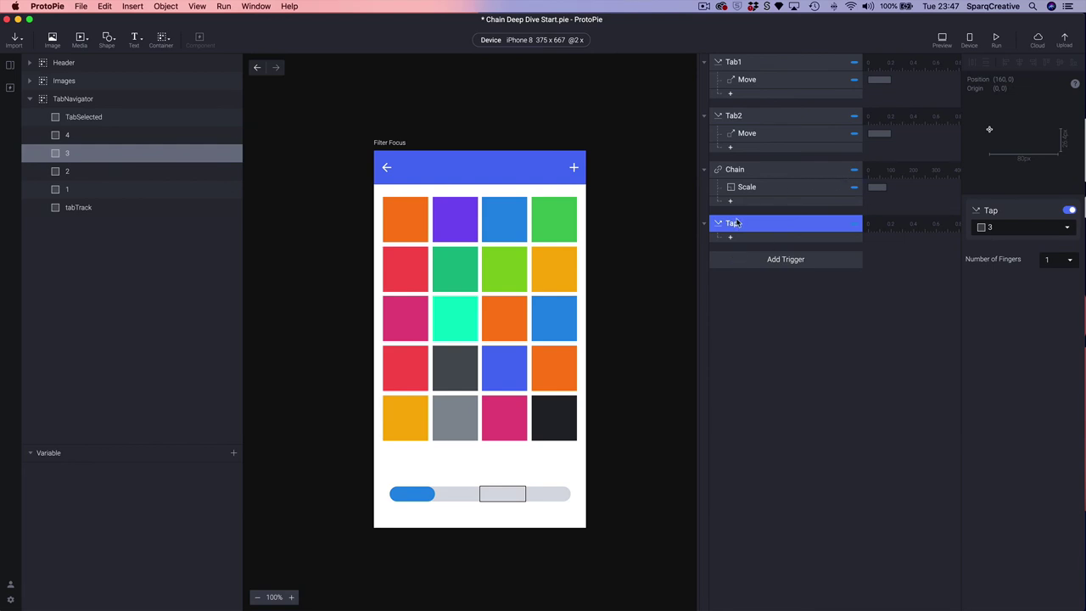
{"action": "double_click", "coordinate": [734, 222]}
{"action": "type", "text": "Tab"}
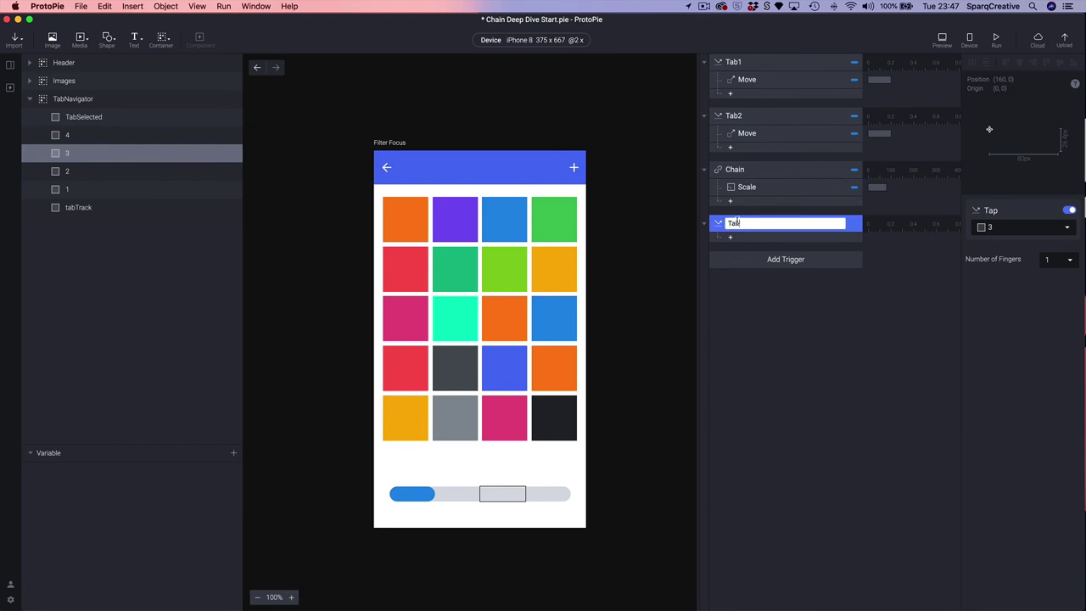
{"action": "type", "text": "3"}
{"action": "key", "text": "Return"}
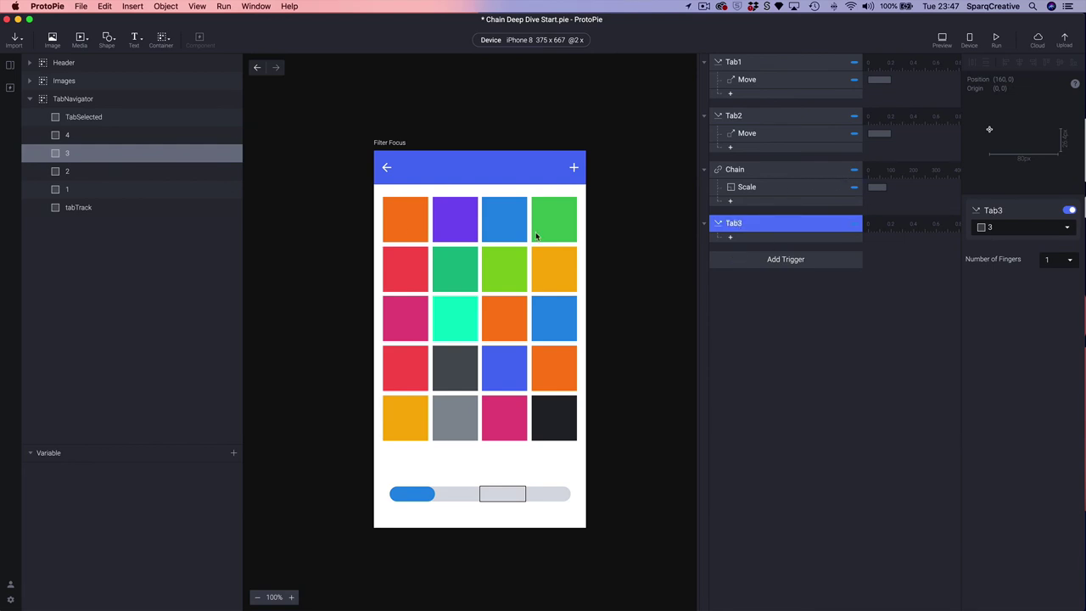
Step: Add a Move response to Tab3 that moves TabSelected to X position 160
{"action": "left_click", "coordinate": [71, 121]}
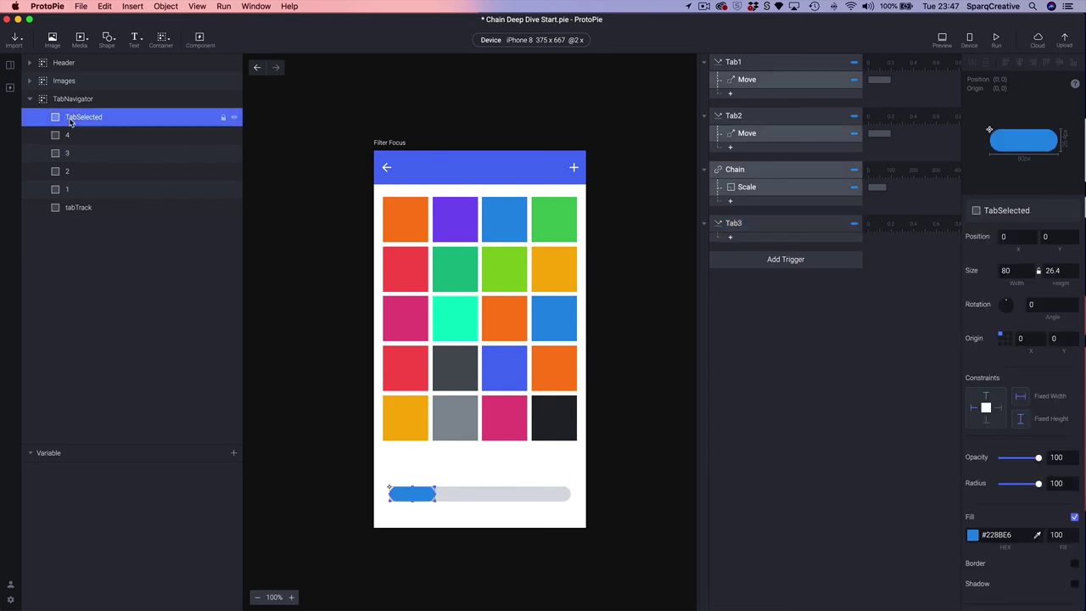
{"action": "left_click", "coordinate": [737, 240]}
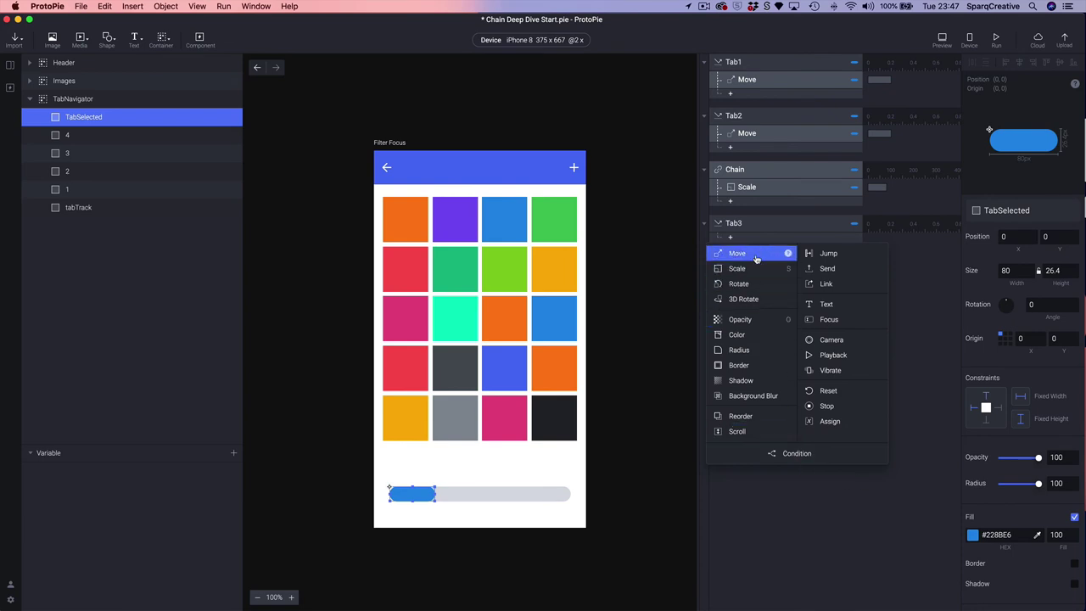
{"action": "left_click", "coordinate": [756, 255]}
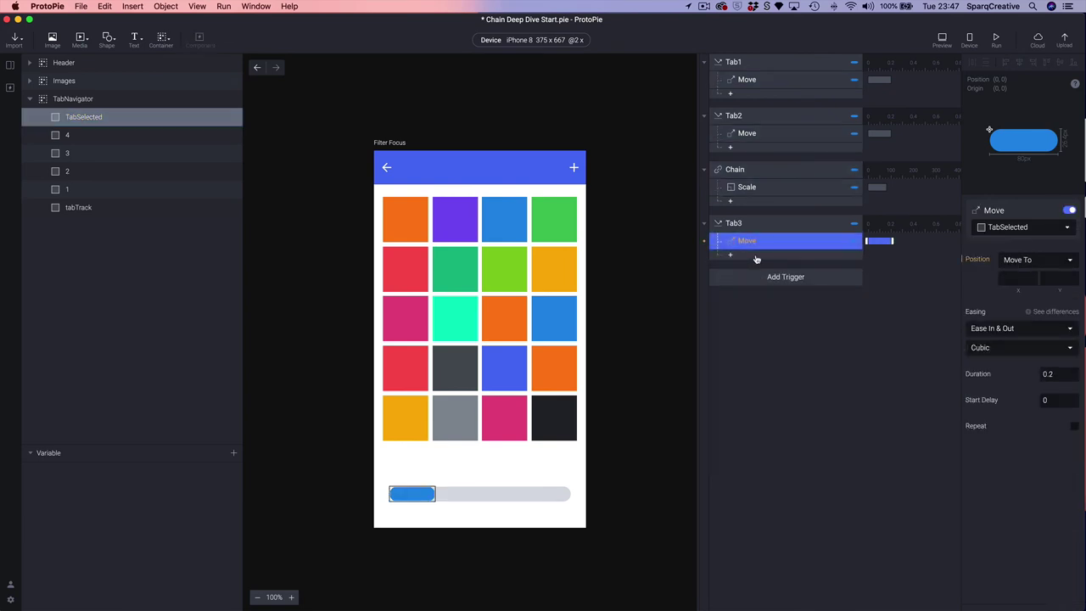
{"action": "left_click", "coordinate": [1011, 280]}
{"action": "type", "text": "160"}
{"action": "key", "text": "Return"}
Step: Add a second Chain trigger below Tab3, based on the X position of TabSelected
{"action": "left_click", "coordinate": [59, 120]}
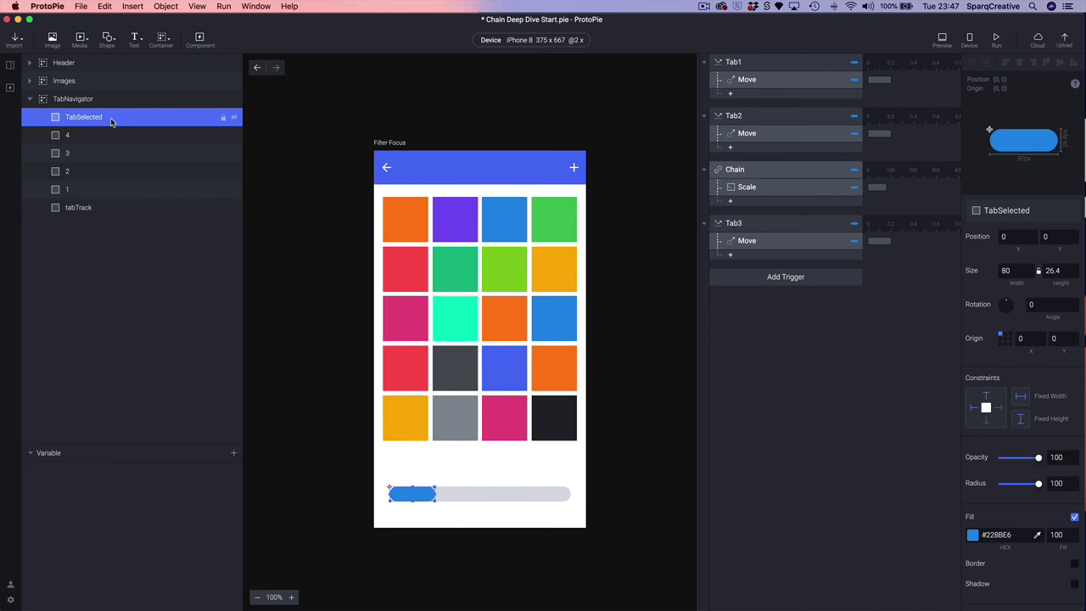
{"action": "left_click", "coordinate": [774, 283]}
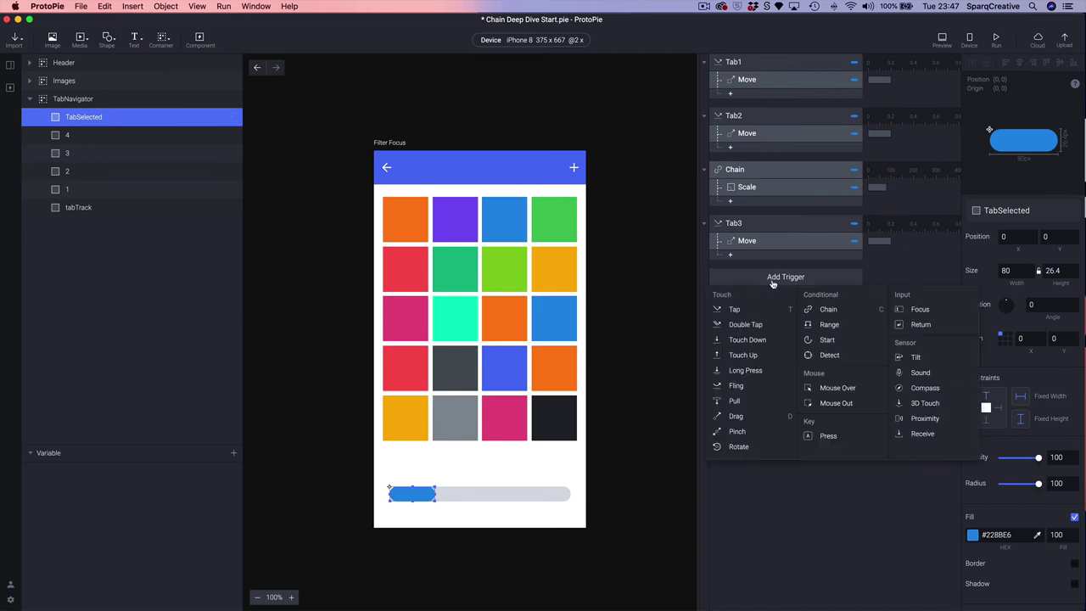
{"action": "left_click", "coordinate": [844, 311]}
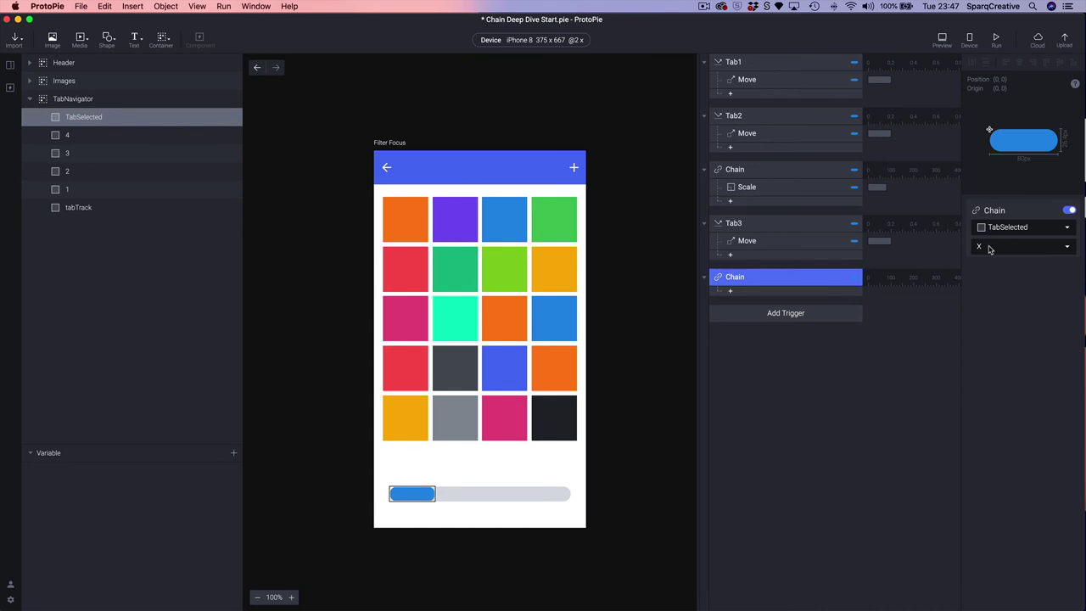
Step: Add a Scale response for image17 to the Chain trigger below Tab3
{"action": "left_click", "coordinate": [29, 81]}
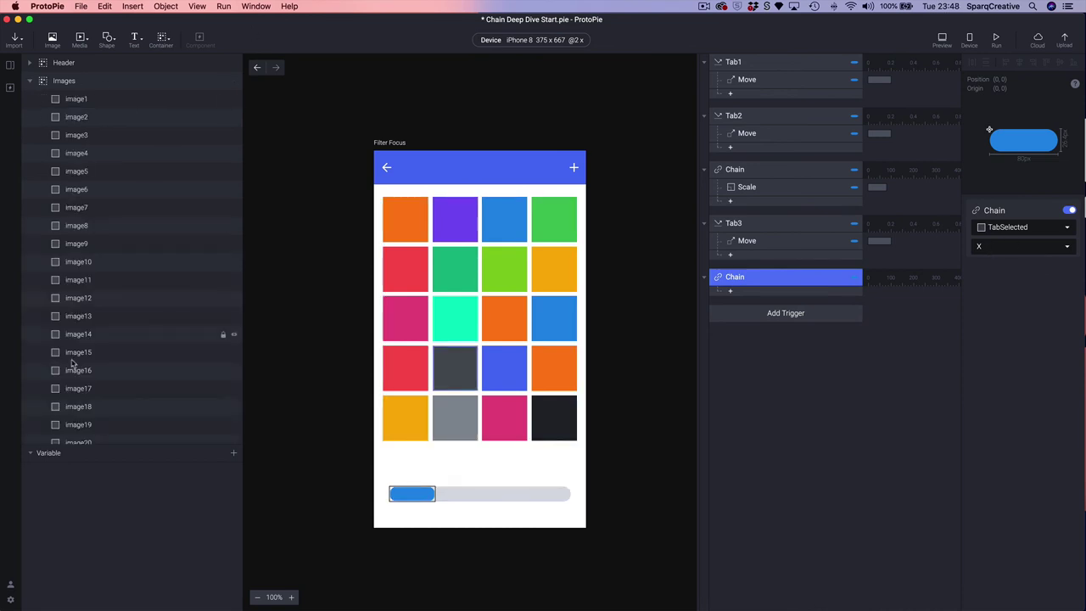
{"action": "left_click", "coordinate": [61, 392]}
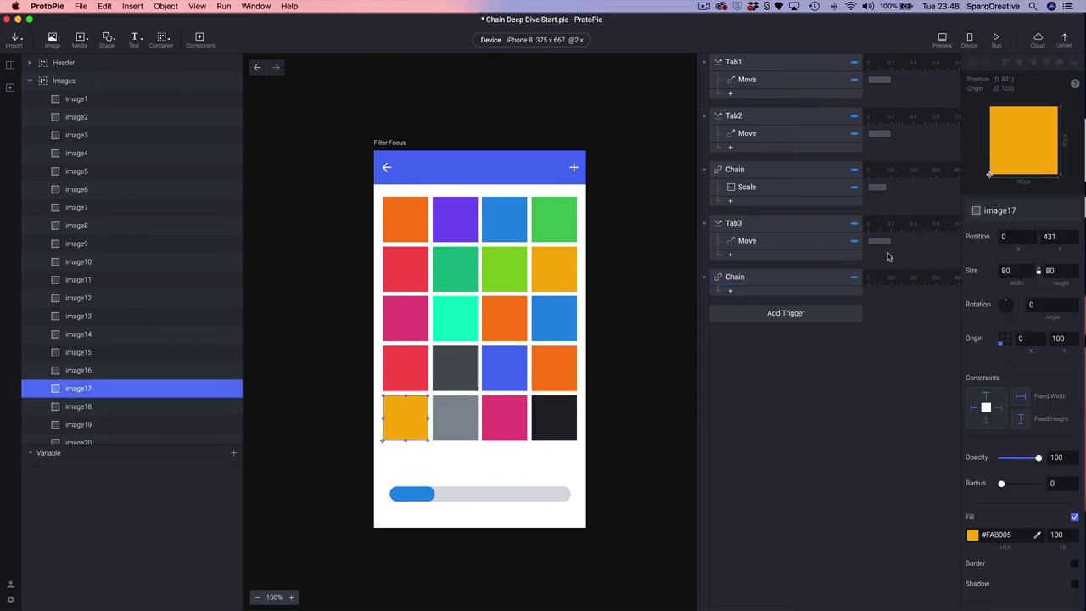
{"action": "left_click", "coordinate": [752, 291]}
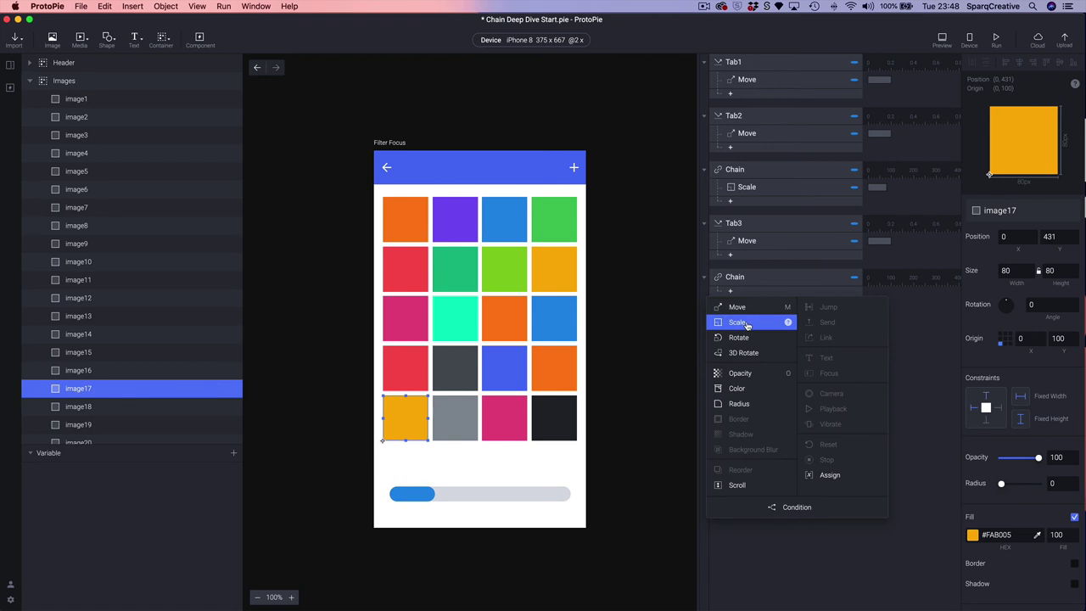
{"action": "left_click", "coordinate": [747, 324]}
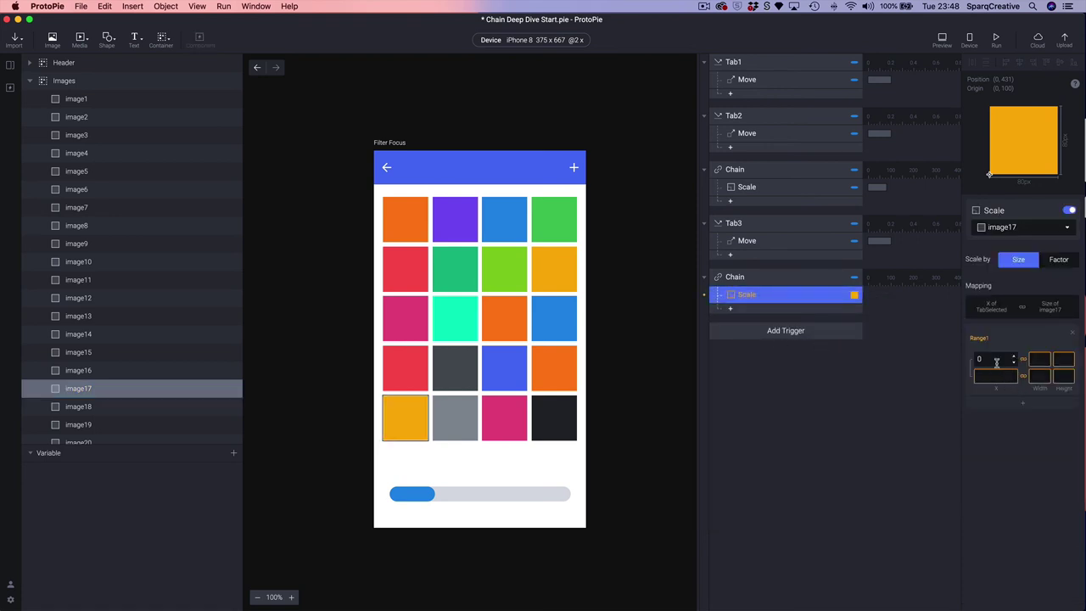
Step: Map image17's Scale response from X range 80 to 160 to a size going from 80 × 80 to 168 × 168
{"action": "left_click", "coordinate": [990, 360]}
{"action": "type", "text": "80"}
{"action": "left_click", "coordinate": [998, 378]}
{"action": "type", "text": "160"}
{"action": "key", "text": "Return"}
{"action": "left_click", "coordinate": [1040, 362]}
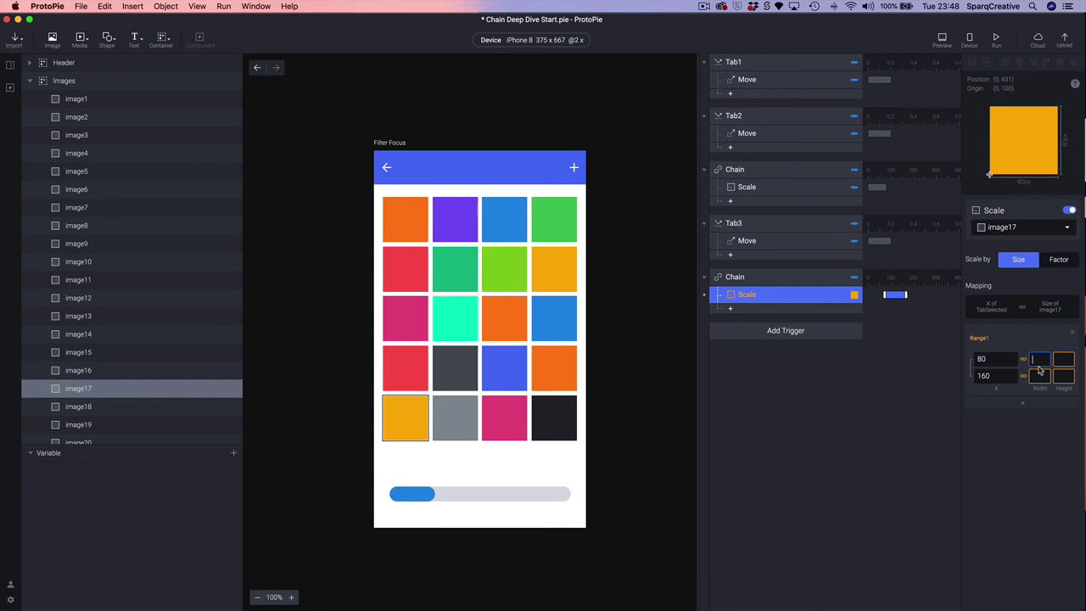
{"action": "type", "text": "80"}
{"action": "left_click", "coordinate": [1042, 377]}
{"action": "left_click", "coordinate": [1066, 359]}
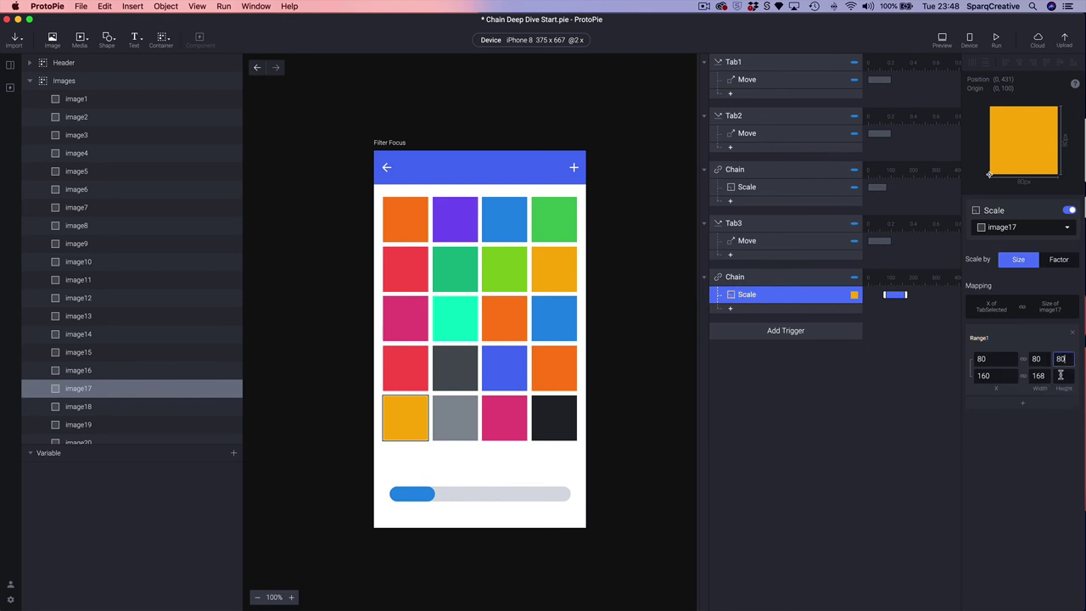
{"action": "left_click", "coordinate": [1060, 375]}
{"action": "type", "text": "168"}
{"action": "key", "text": "Return"}
Step: Preview the Filter Focus scene to check the tab interaction, and close the preview
{"action": "left_click", "coordinate": [940, 41]}
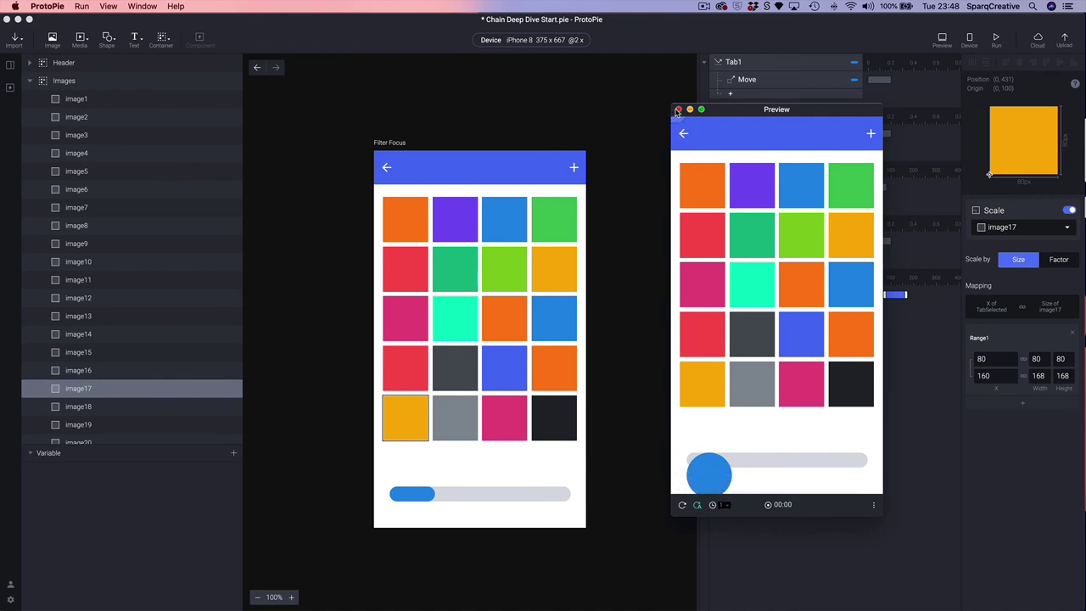
{"action": "left_click", "coordinate": [638, 274]}
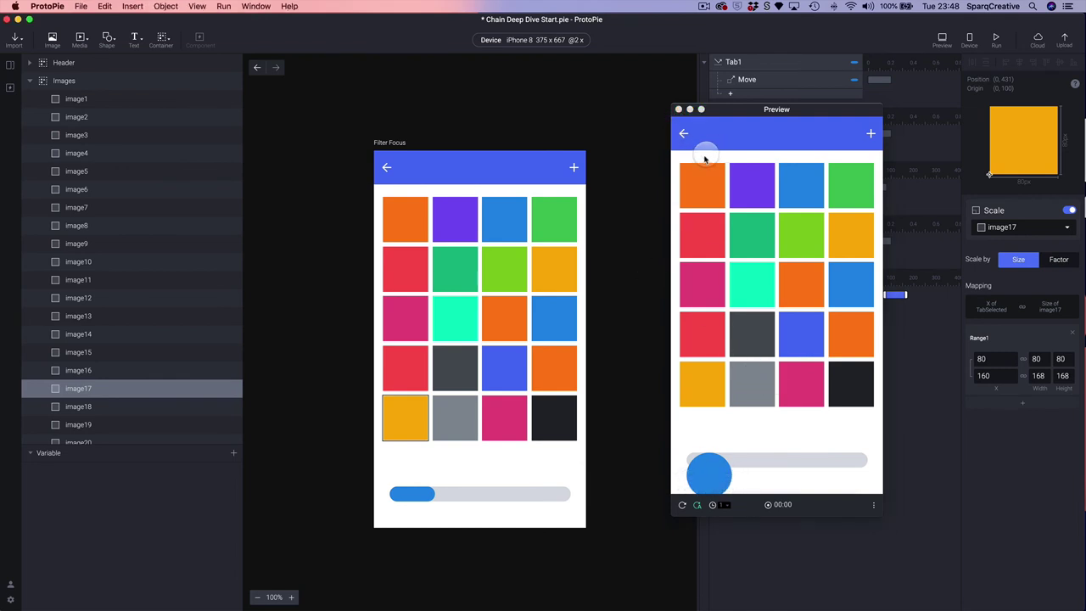
{"action": "left_click", "coordinate": [678, 110]}
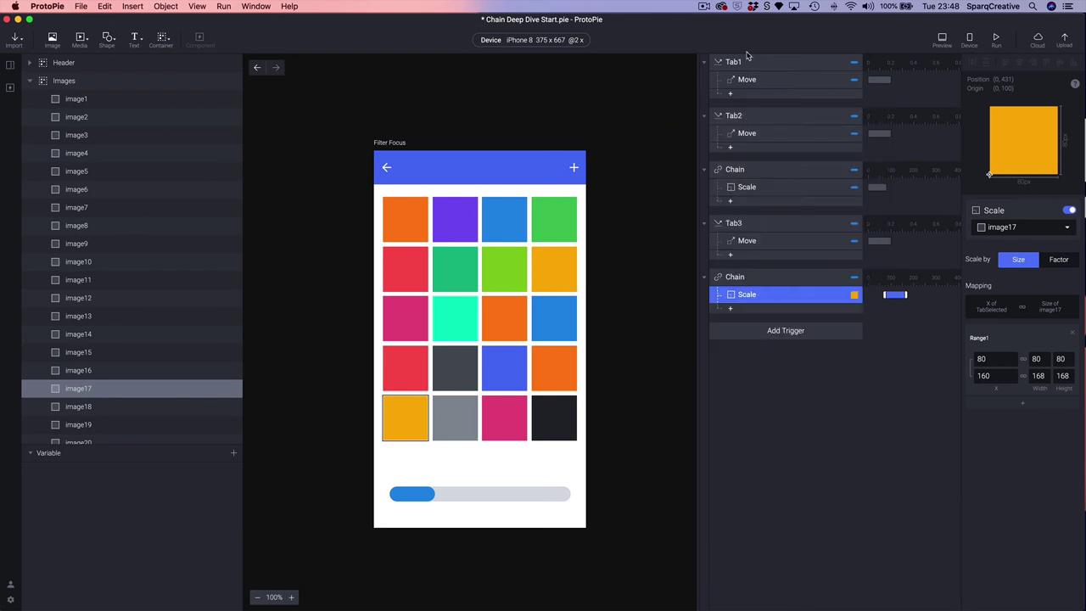
Step: Change the target layer of the first Chain's Scale response to image1
{"action": "left_click", "coordinate": [753, 187]}
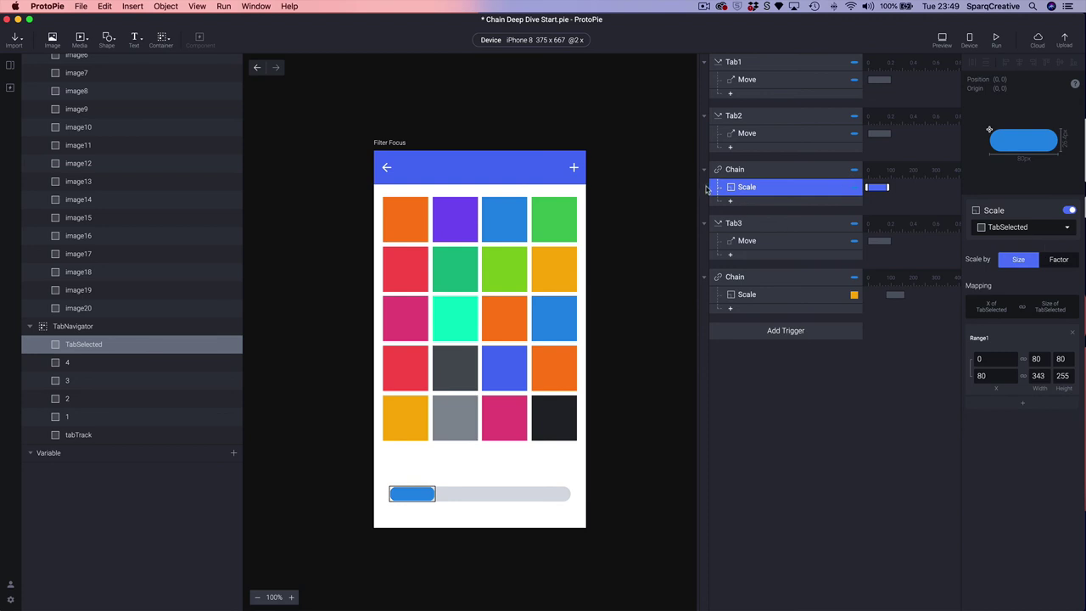
{"action": "left_click", "coordinate": [1013, 225]}
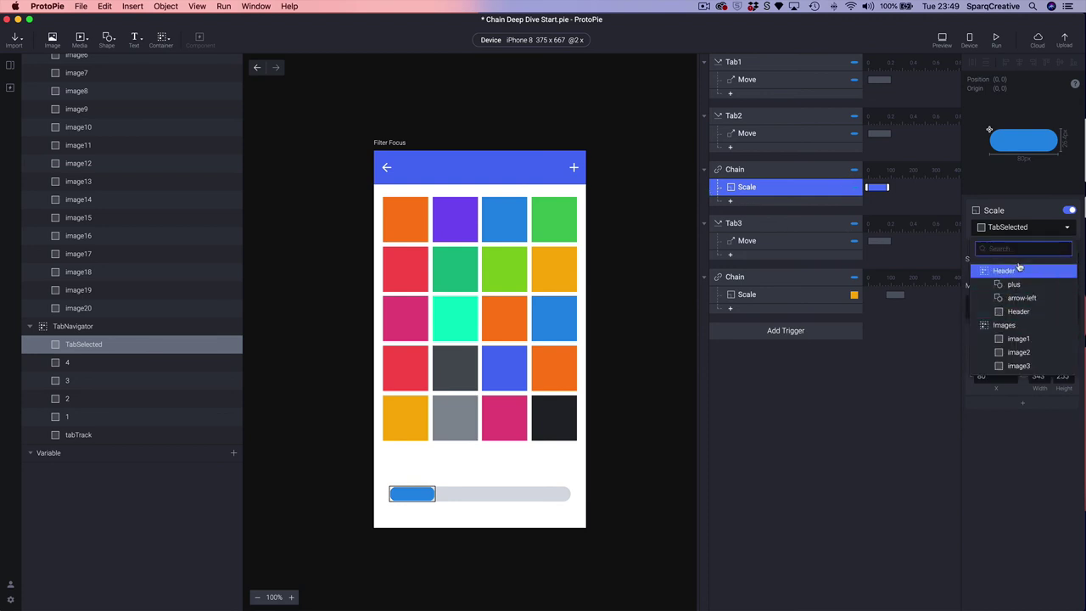
{"action": "left_click", "coordinate": [1021, 338]}
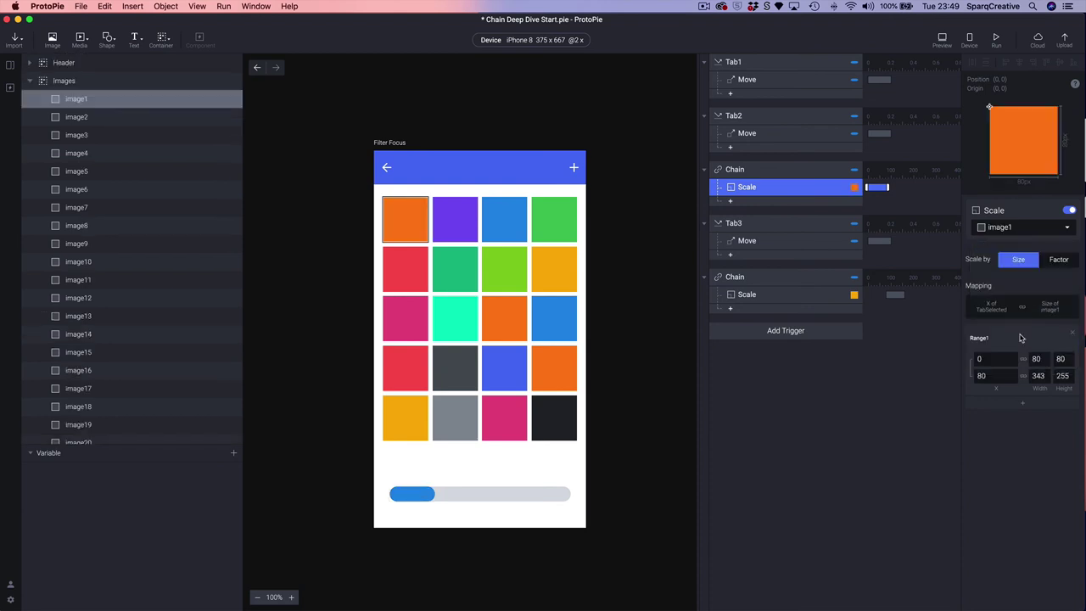
Step: Test the second and third tabs in the preview to check image1 and image17 scaling, and close it
{"action": "left_click", "coordinate": [942, 40]}
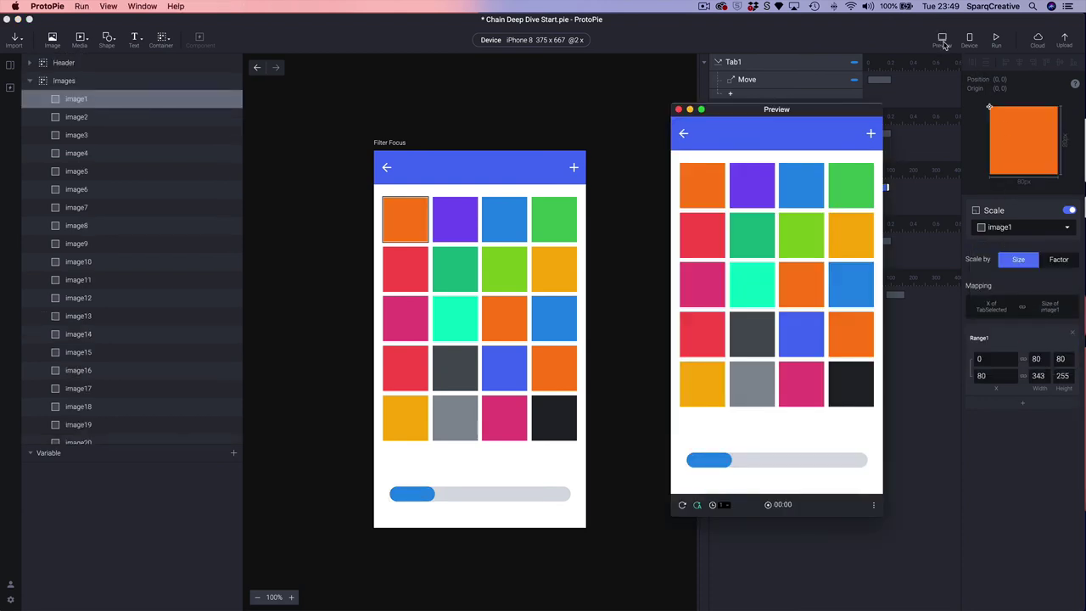
{"action": "left_click_drag", "start_coordinate": [752, 460], "coordinate": [754, 469]}
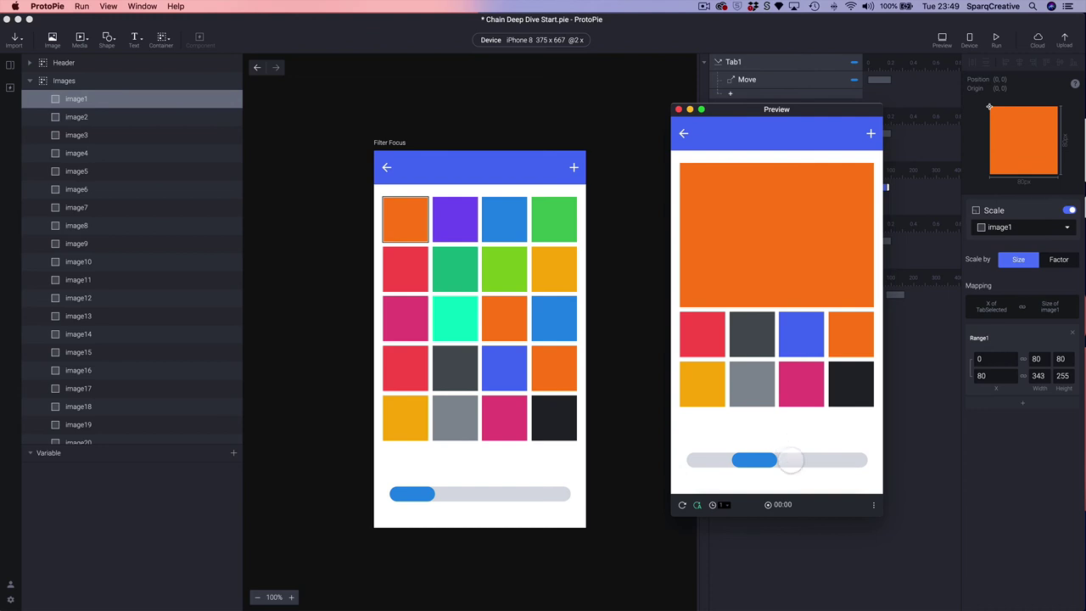
{"action": "left_click", "coordinate": [793, 461]}
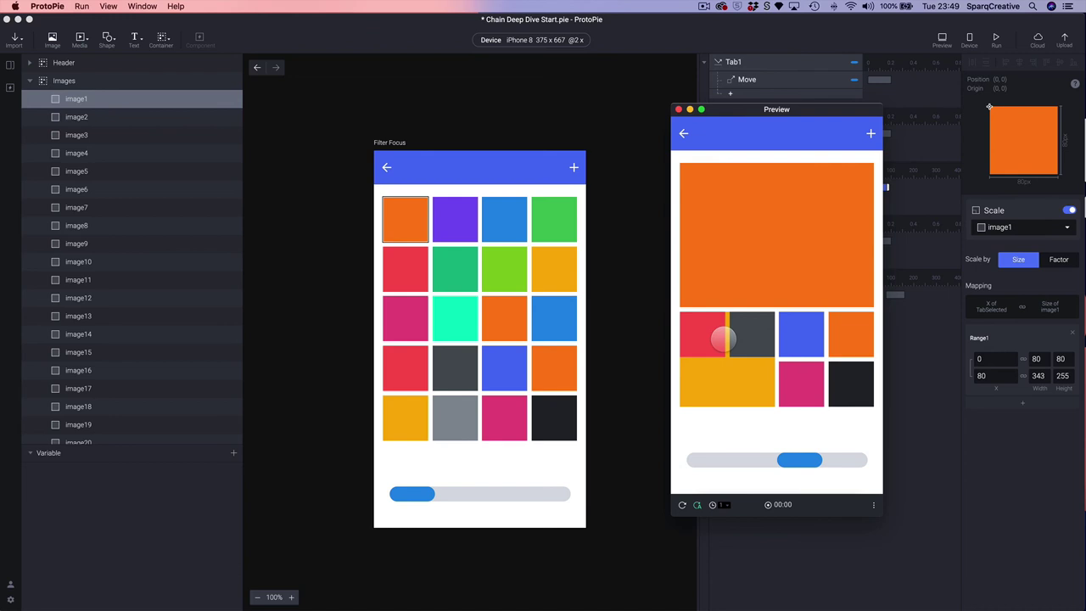
{"action": "left_click", "coordinate": [678, 110]}
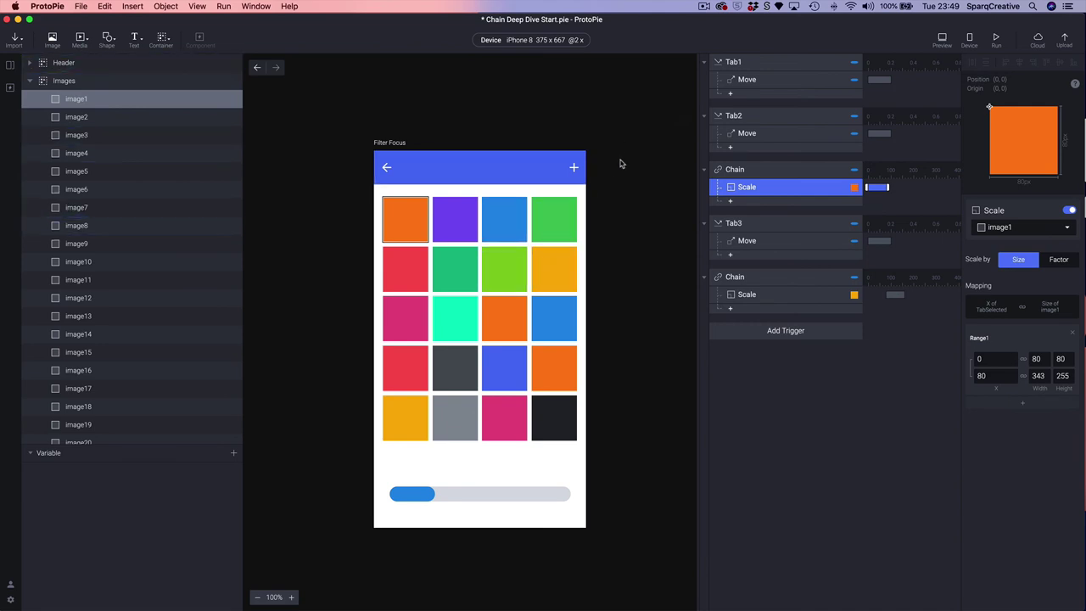
Step: Add a Reorder response for image17 to the Tab3 trigger and set it to bring the layer to the front
{"action": "left_click", "coordinate": [58, 391]}
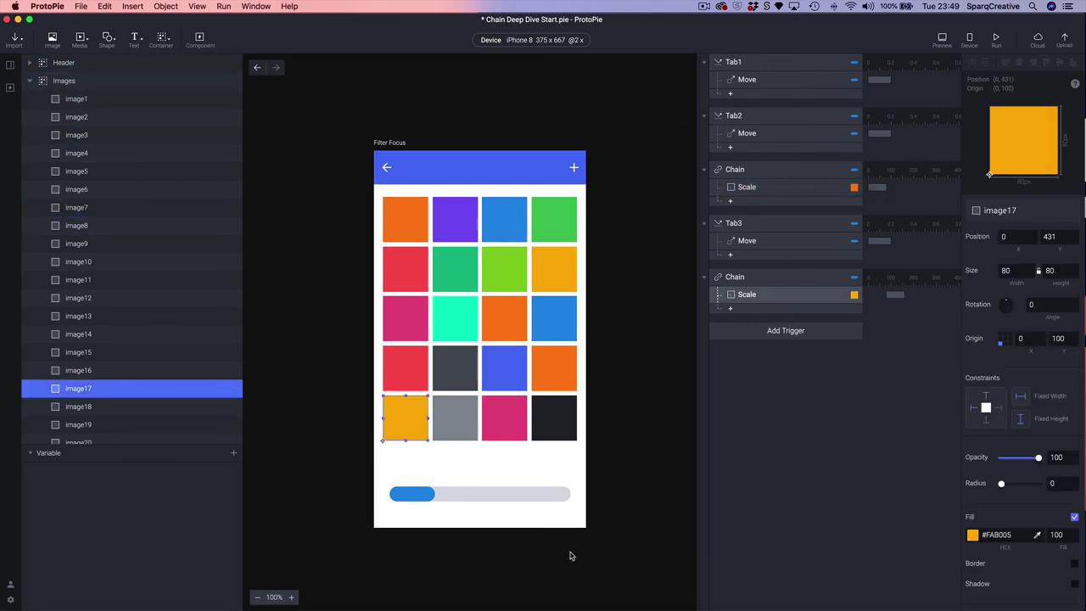
{"action": "left_click", "coordinate": [730, 254]}
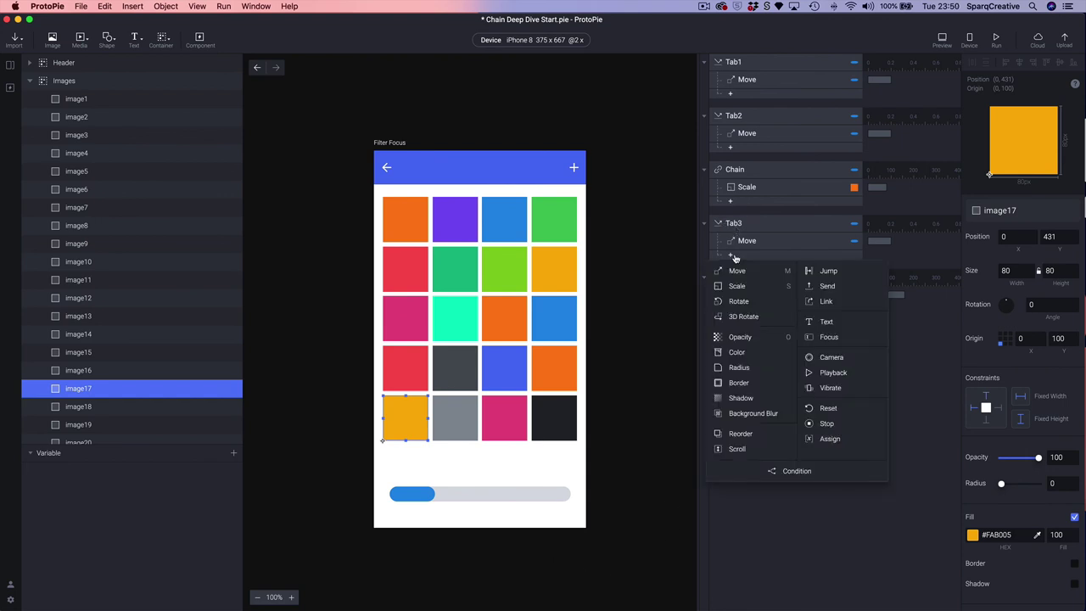
{"action": "left_click", "coordinate": [740, 434]}
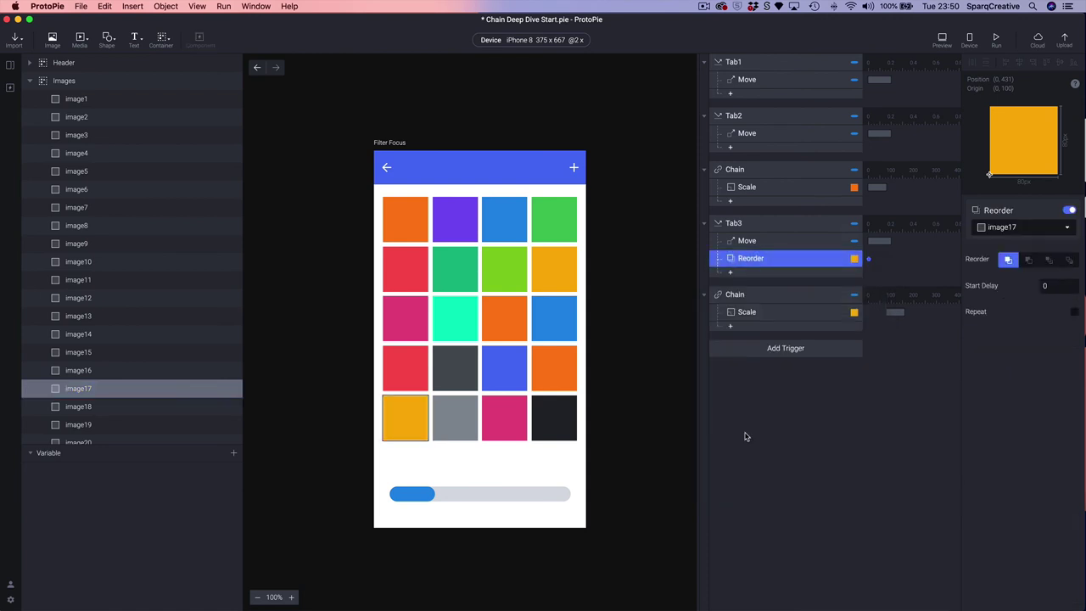
{"action": "left_click", "coordinate": [1049, 262]}
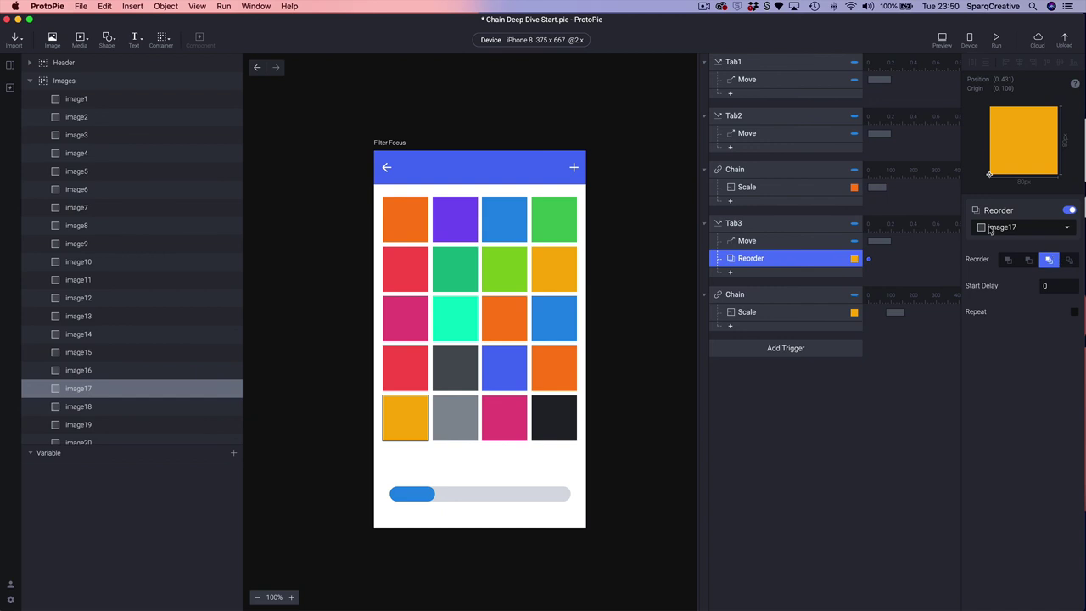
Step: Test the second and third tabs in the preview to check image17's stacking as it scales, and close the preview
{"action": "left_click", "coordinate": [940, 40]}
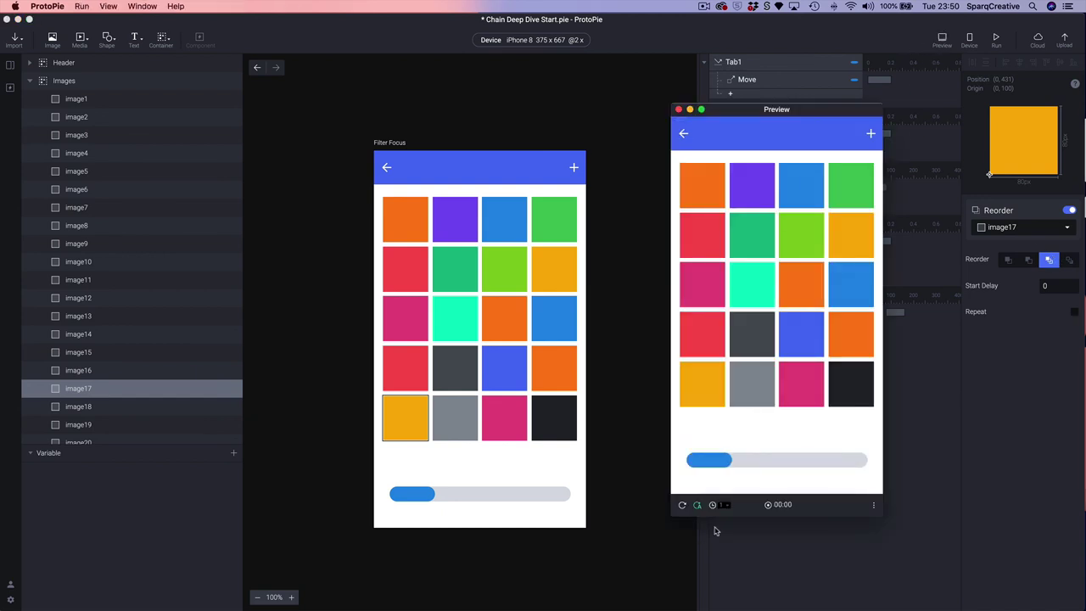
{"action": "left_click", "coordinate": [757, 460]}
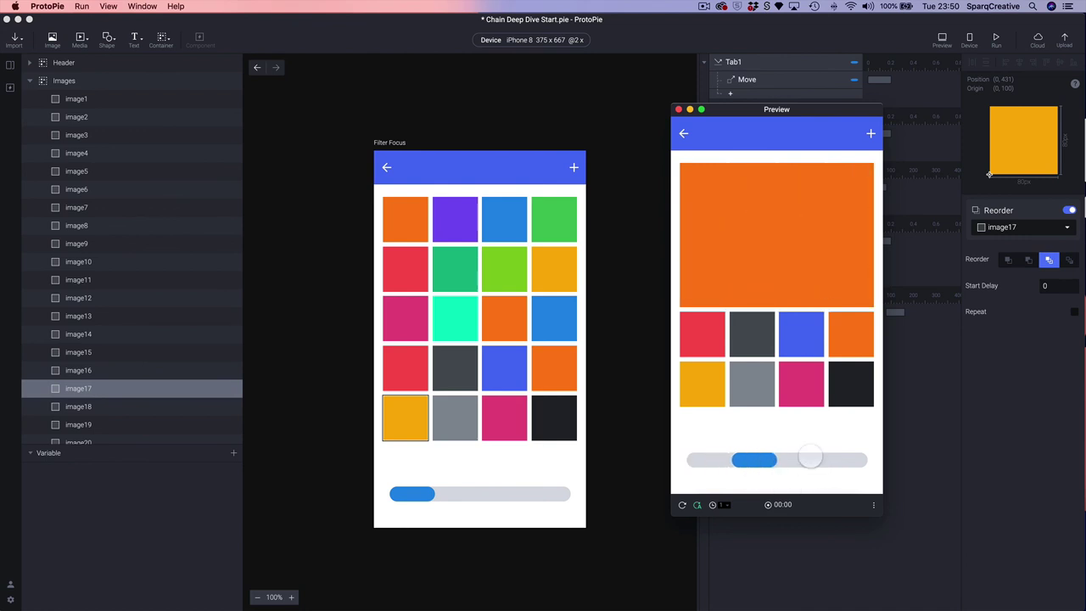
{"action": "left_click", "coordinate": [800, 460]}
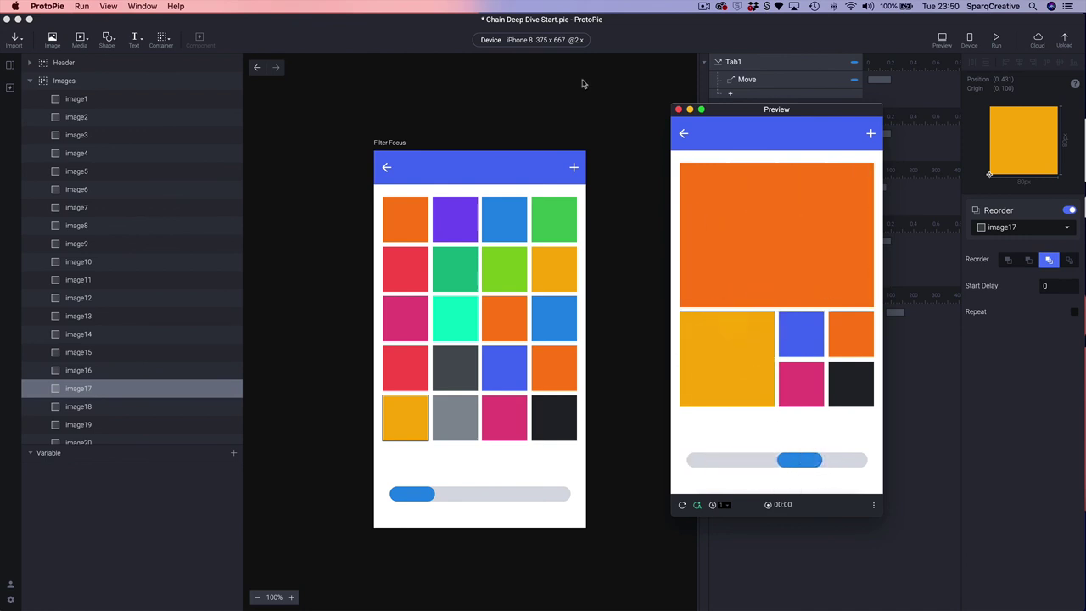
{"action": "left_click", "coordinate": [679, 109]}
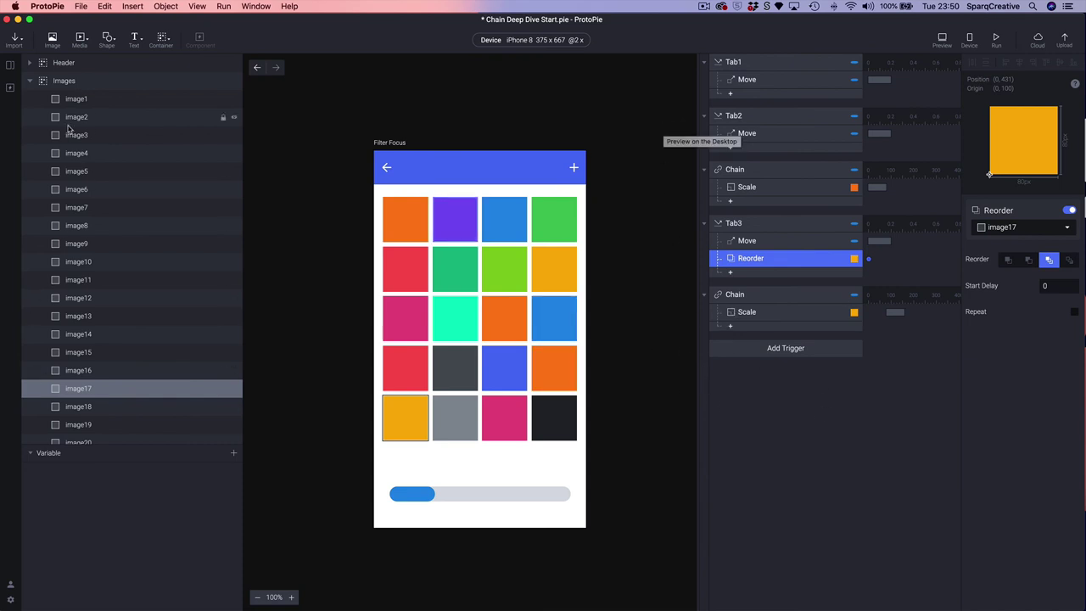
Step: Add a Tap trigger on layer 4 of the TabNavigator and rename it Tab4
{"action": "left_click", "coordinate": [31, 82]}
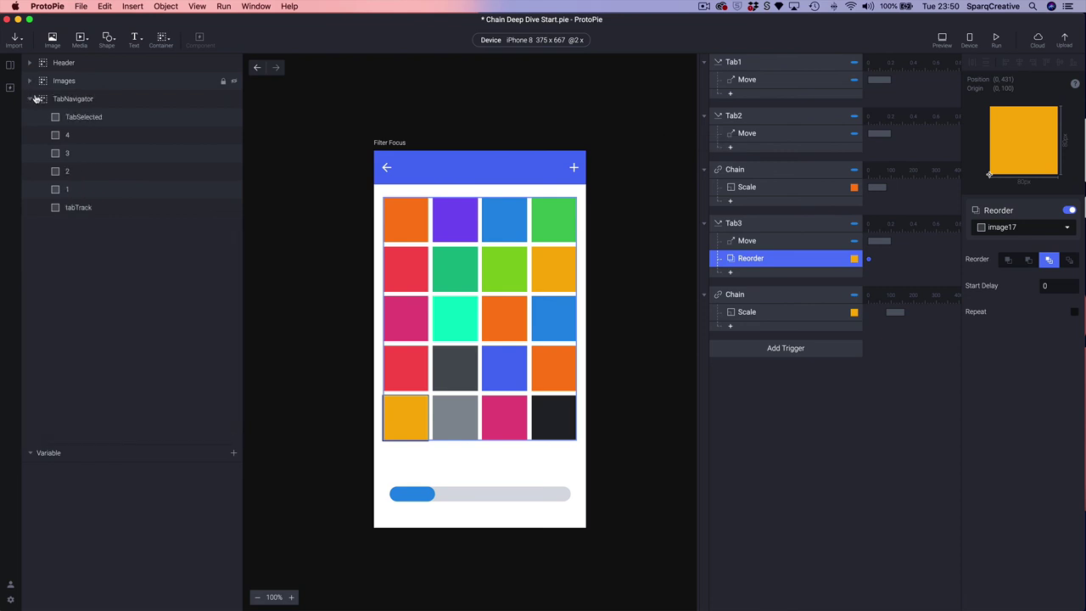
{"action": "left_click", "coordinate": [68, 136]}
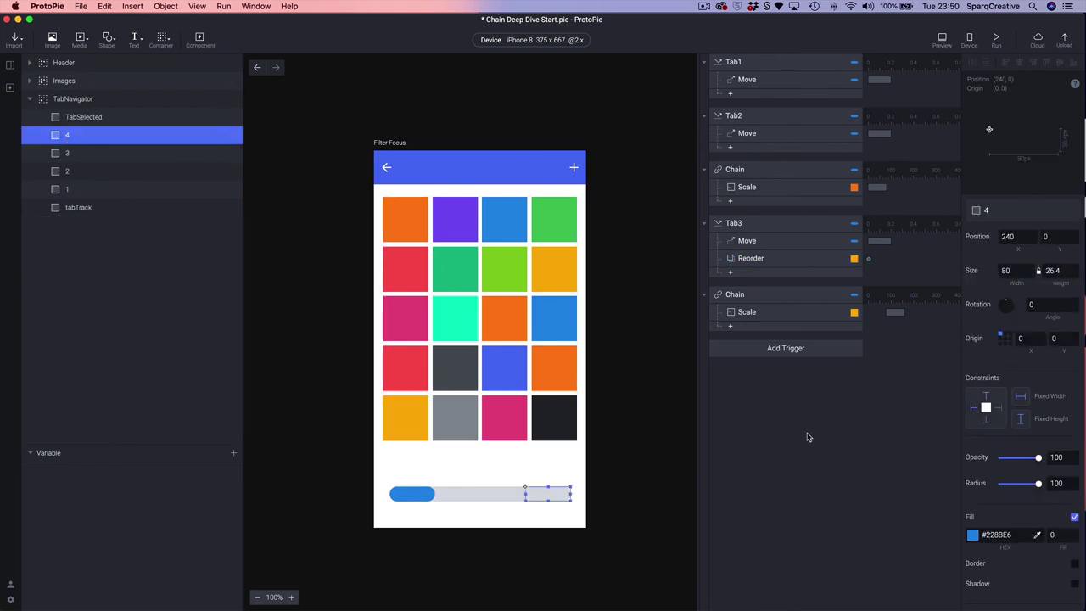
{"action": "left_click", "coordinate": [776, 352]}
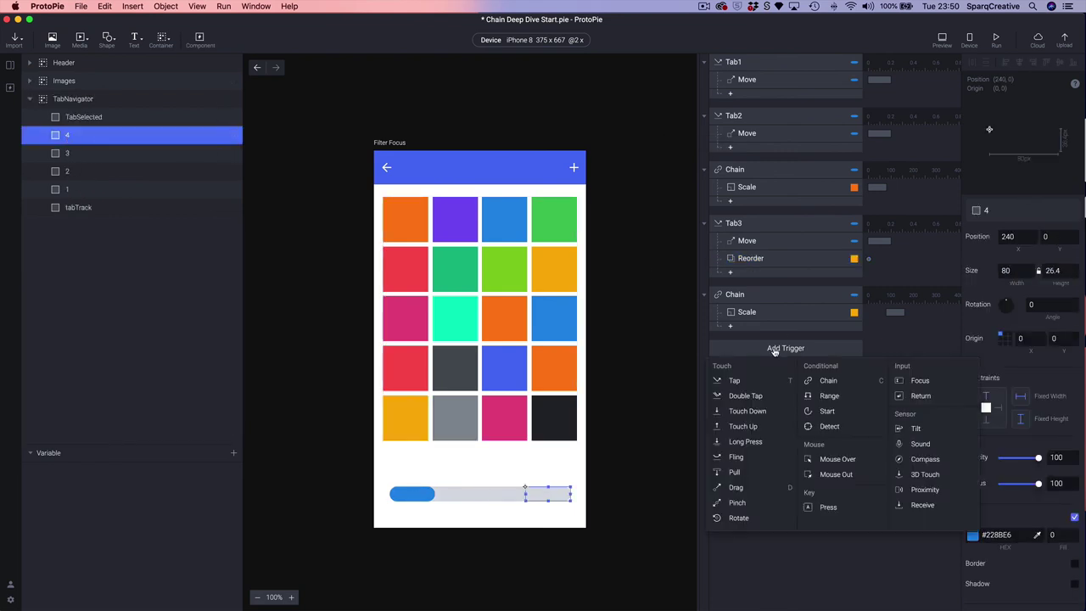
{"action": "left_click", "coordinate": [741, 381]}
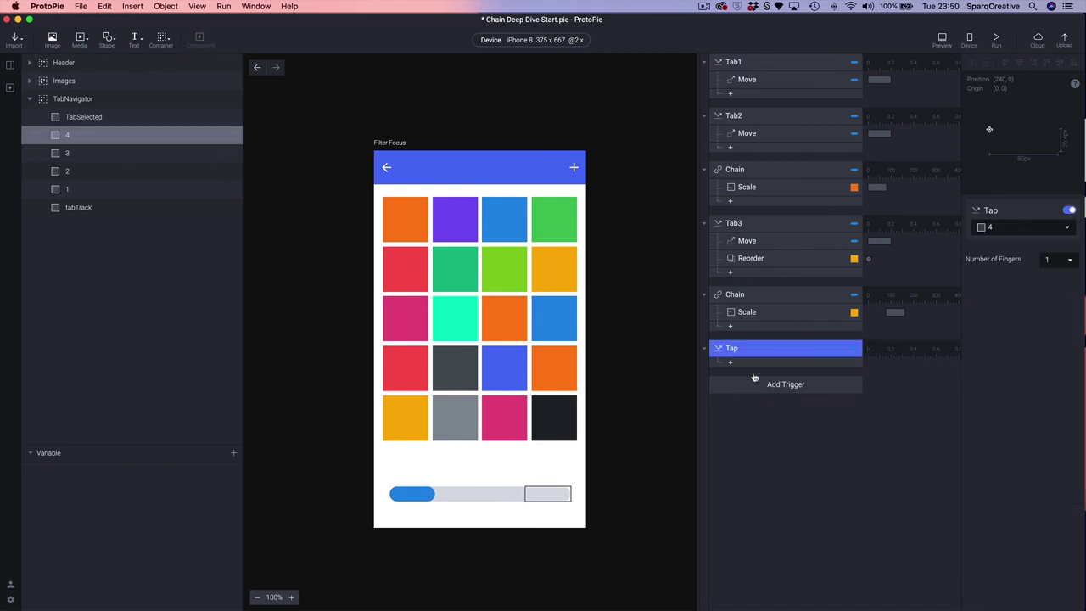
{"action": "double_click", "coordinate": [734, 350]}
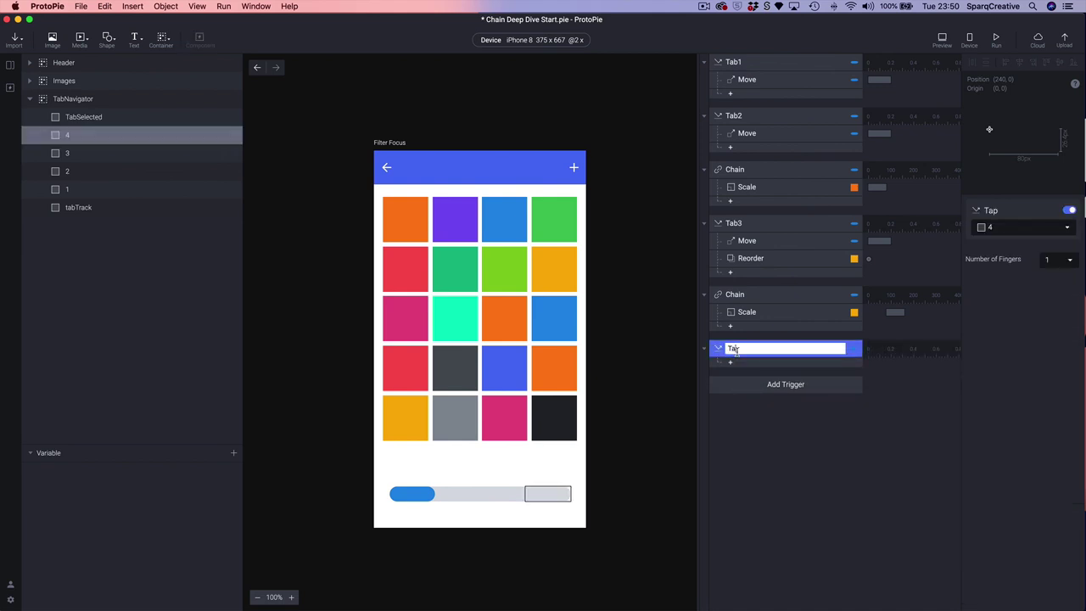
{"action": "type", "text": "Tab4"}
{"action": "key", "text": "Return"}
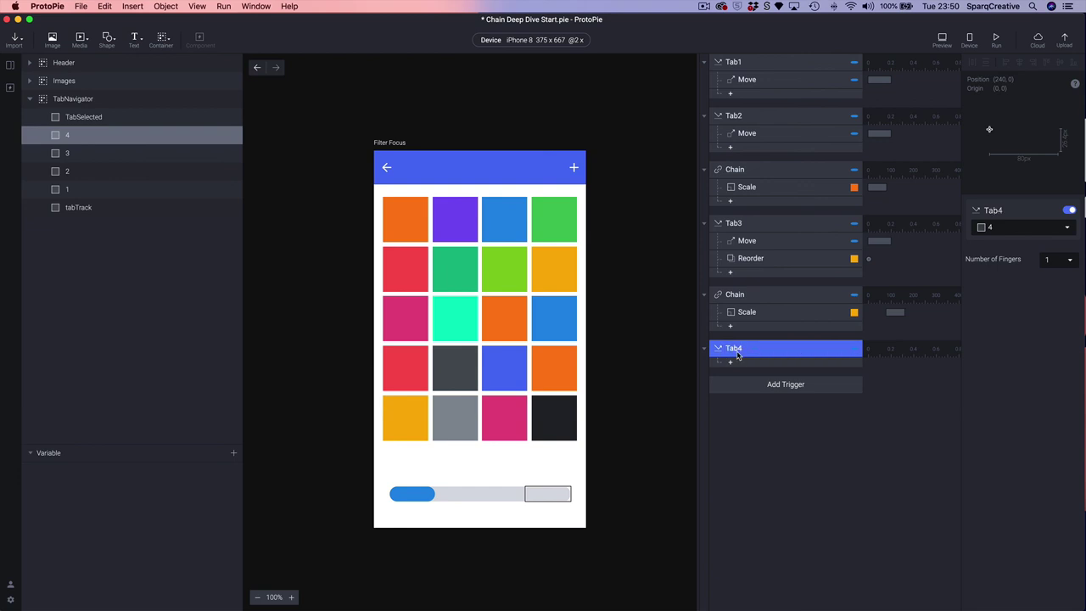
Step: Add a Move response for TabSelected to the Tab4 trigger, moving it to X 160
{"action": "left_click", "coordinate": [62, 119]}
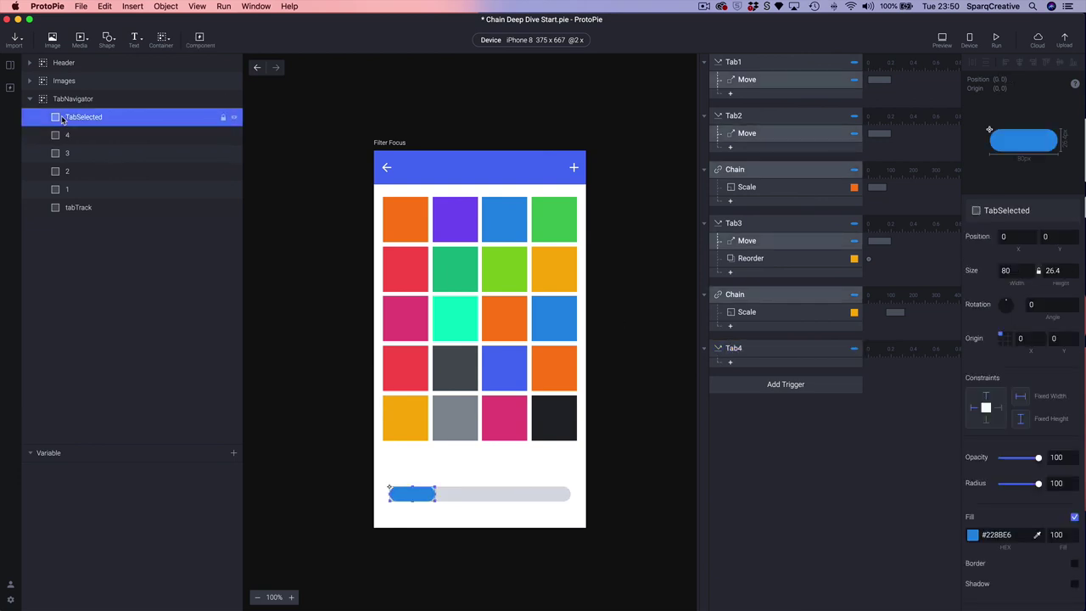
{"action": "left_click", "coordinate": [746, 363]}
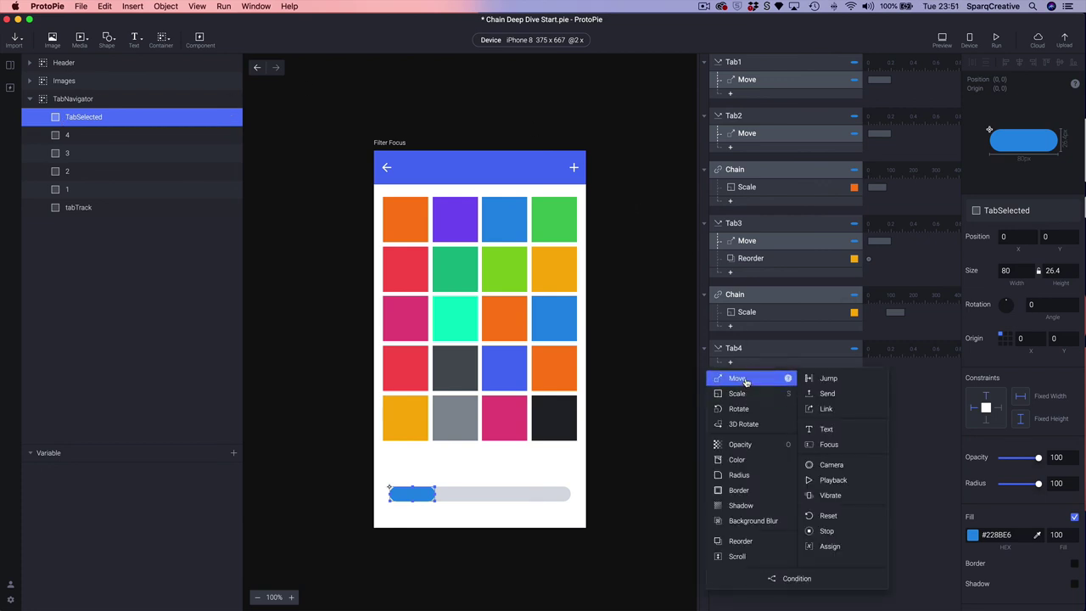
{"action": "left_click", "coordinate": [746, 380]}
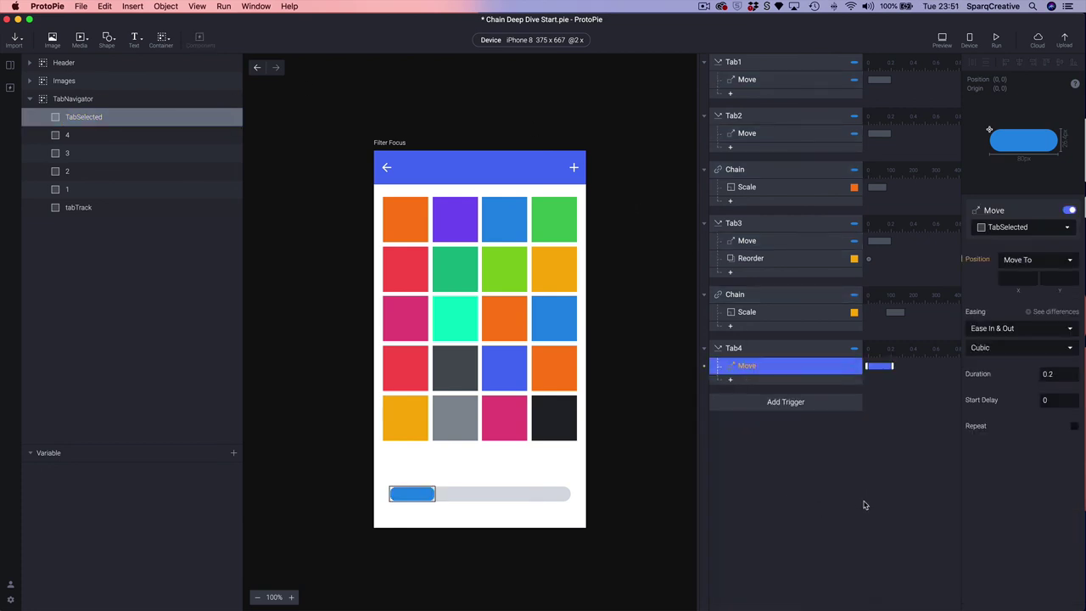
{"action": "left_click", "coordinate": [1017, 281]}
{"action": "key", "text": "Return"}
Step: Add a Chain trigger on TabSelected that follows its X property
{"action": "left_click", "coordinate": [60, 122]}
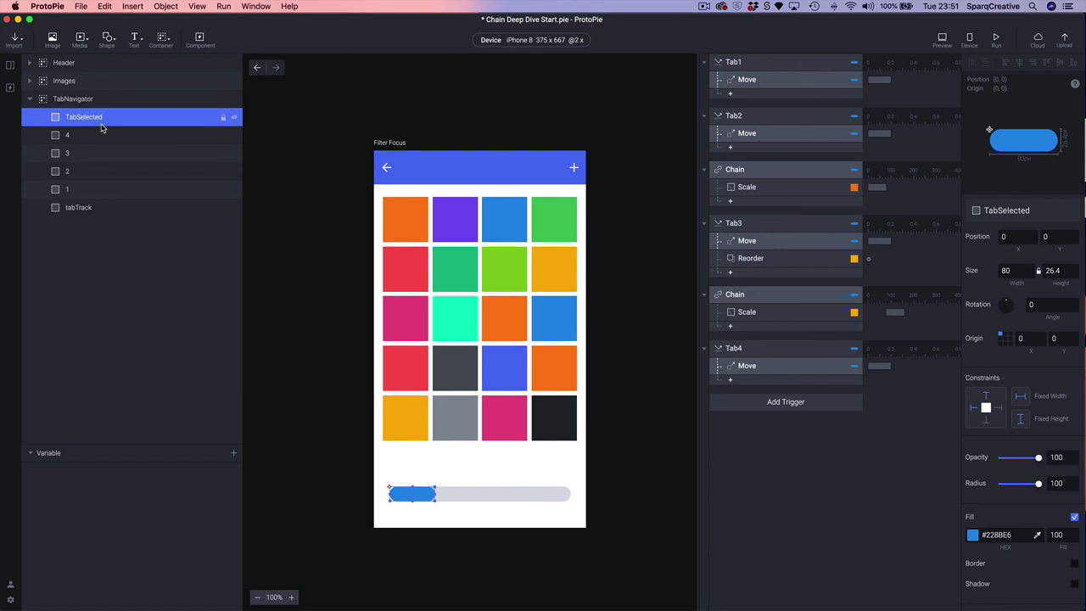
{"action": "left_click", "coordinate": [769, 403]}
{"action": "left_click", "coordinate": [852, 437]}
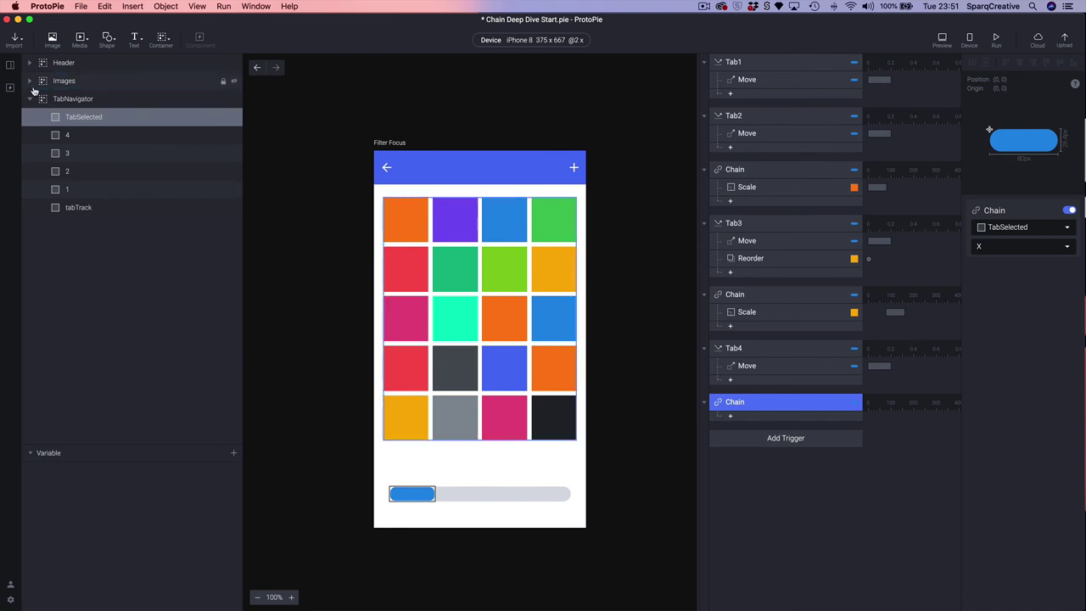
Step: Add a Scale response for image20 to the new Chain trigger below Tab4
{"action": "left_click", "coordinate": [30, 100]}
{"action": "left_click", "coordinate": [30, 83]}
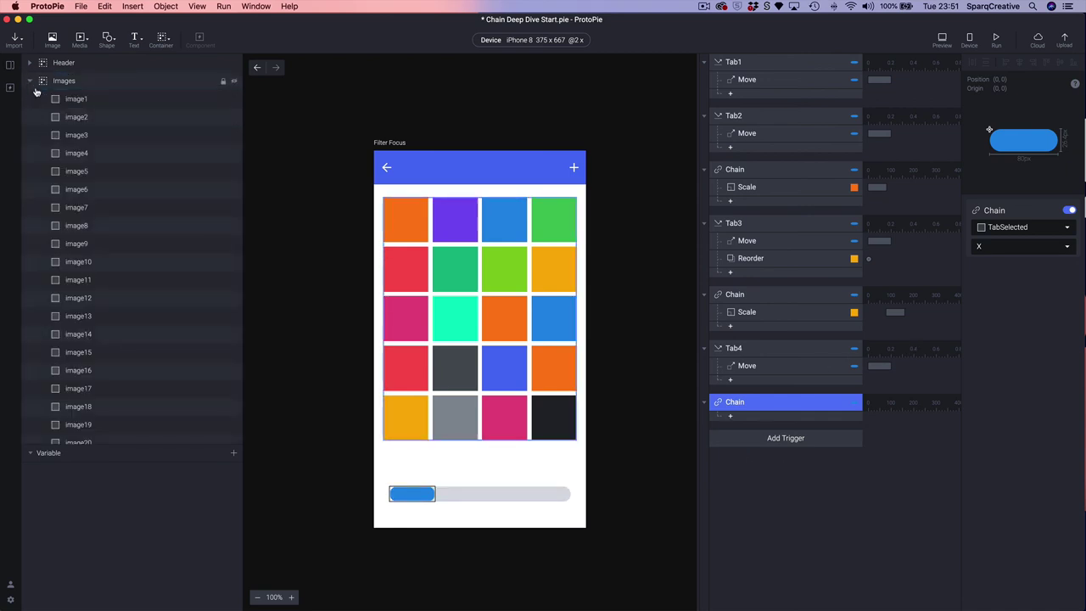
{"action": "scroll", "coordinate": [100, 403], "scroll_direction": "down", "scroll_amount": 1}
{"action": "scroll", "coordinate": [101, 403], "scroll_direction": "down", "scroll_amount": 1}
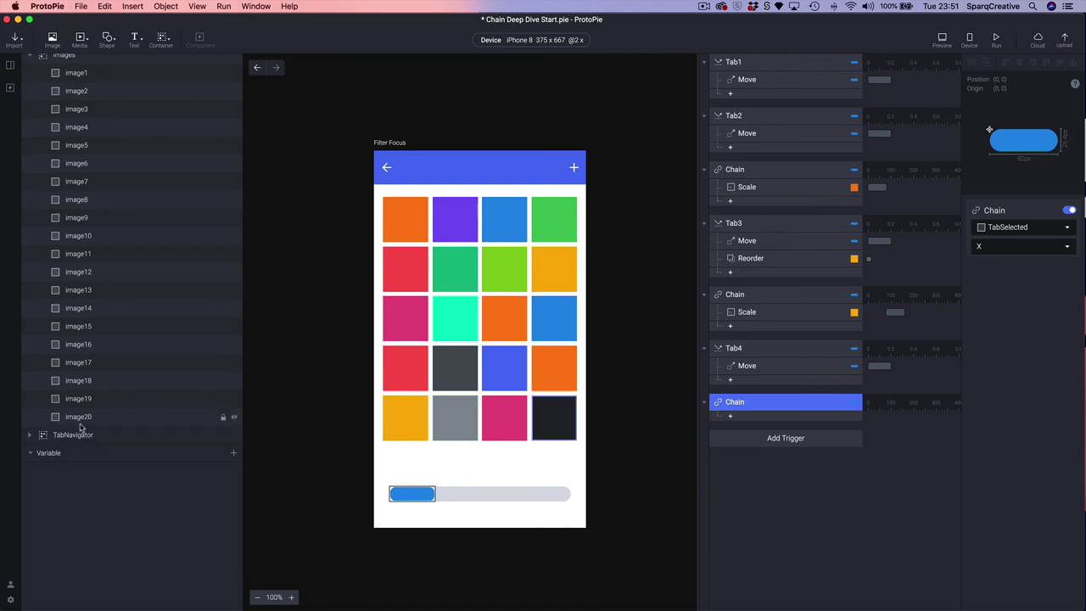
{"action": "left_click", "coordinate": [70, 420]}
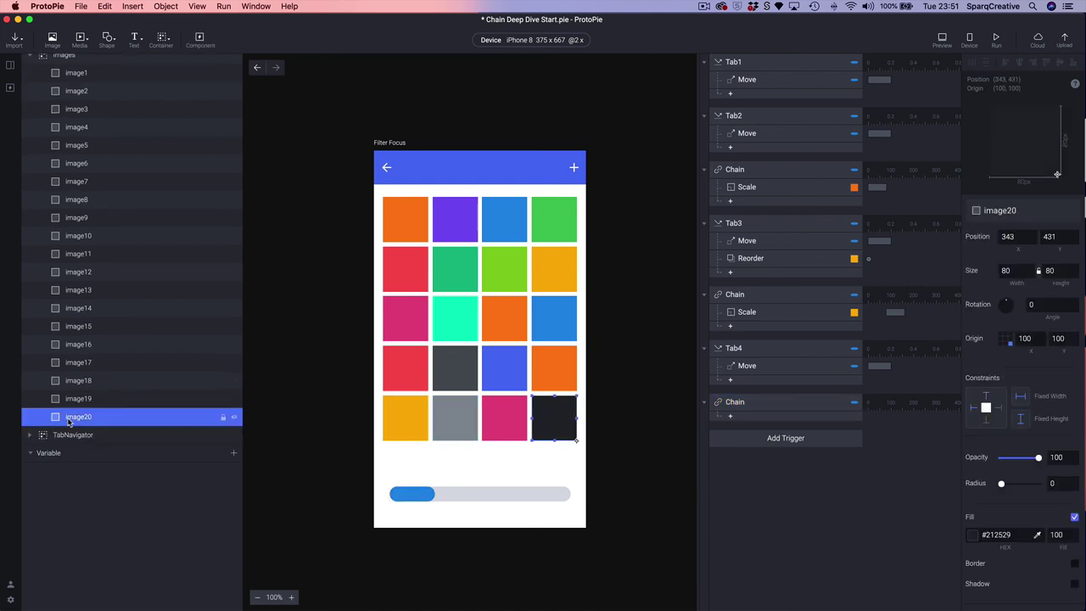
{"action": "left_click", "coordinate": [731, 416]}
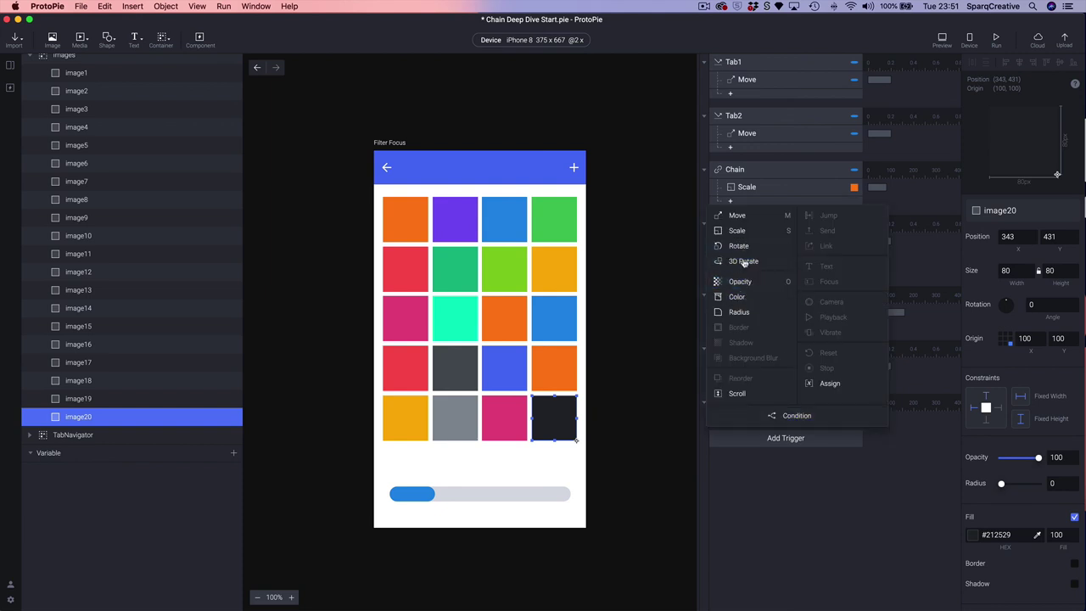
{"action": "left_click", "coordinate": [738, 231]}
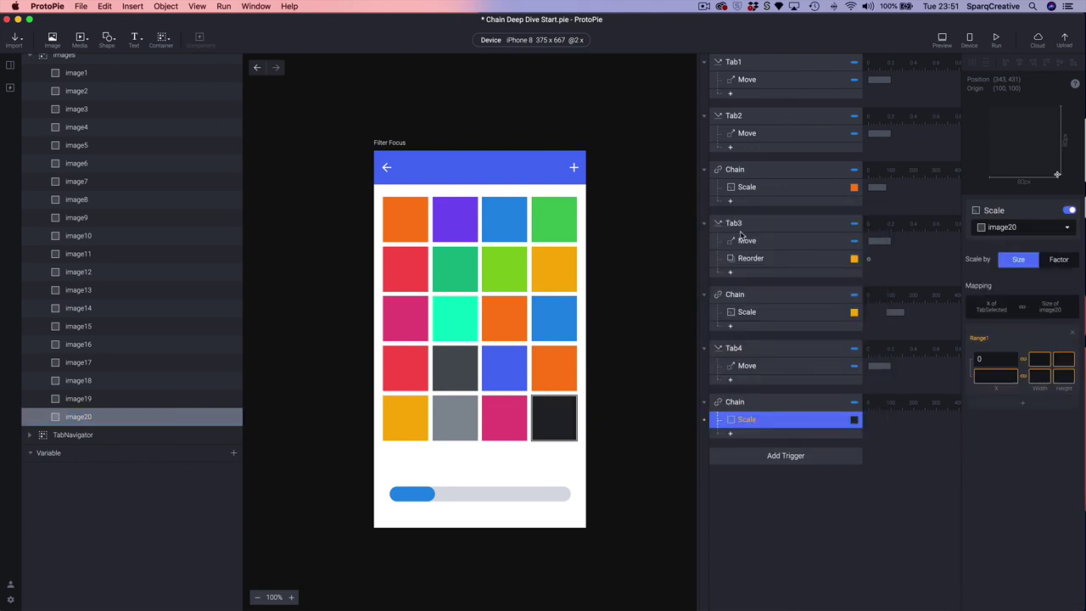
Step: Map image20's Scale response from X range 160 to 240 to a width of 80 to 343, with the height starting at 80
{"action": "left_click", "coordinate": [996, 359]}
{"action": "left_click", "coordinate": [1001, 378]}
{"action": "key", "text": "Return"}
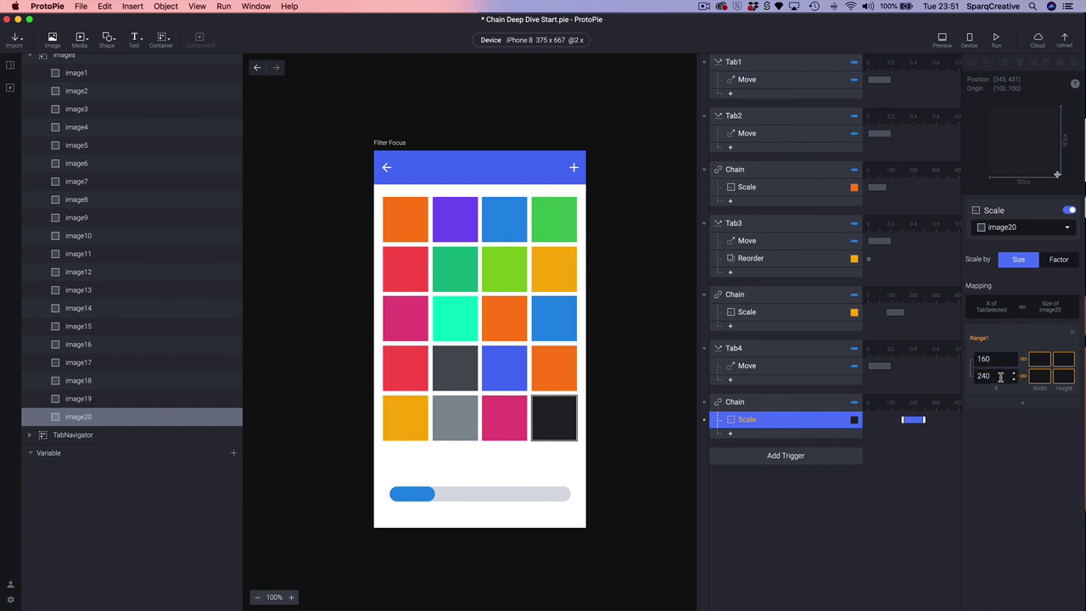
{"action": "left_click", "coordinate": [1042, 360]}
{"action": "type", "text": "80"}
{"action": "left_click", "coordinate": [1043, 378]}
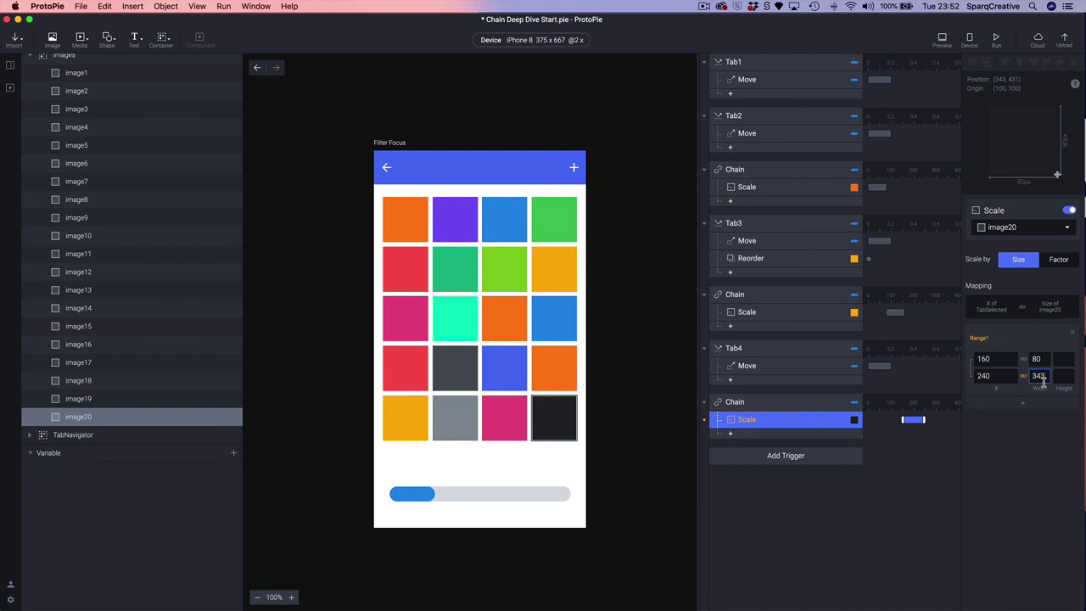
{"action": "key", "text": "Return"}
{"action": "left_click", "coordinate": [1058, 360]}
{"action": "type", "text": "80"}
{"action": "left_click", "coordinate": [1068, 377]}
{"action": "key", "text": "Return"}
Step: Add a Reorder response to Tab4 that brings image20 to the front
{"action": "left_click", "coordinate": [745, 350]}
{"action": "left_click", "coordinate": [747, 366]}
{"action": "left_click", "coordinate": [741, 382]}
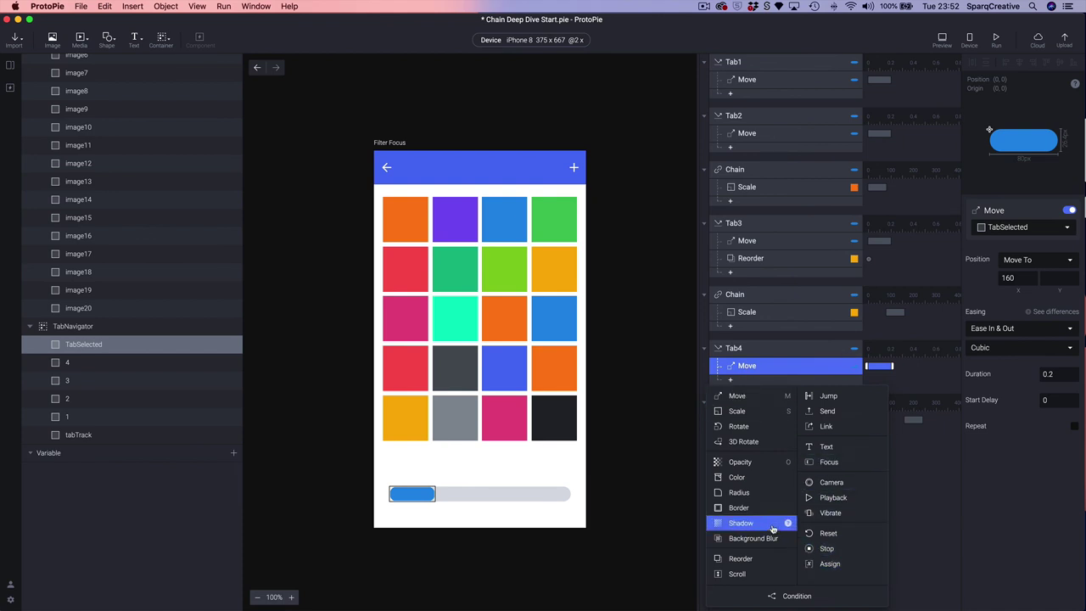
{"action": "left_click", "coordinate": [752, 565]}
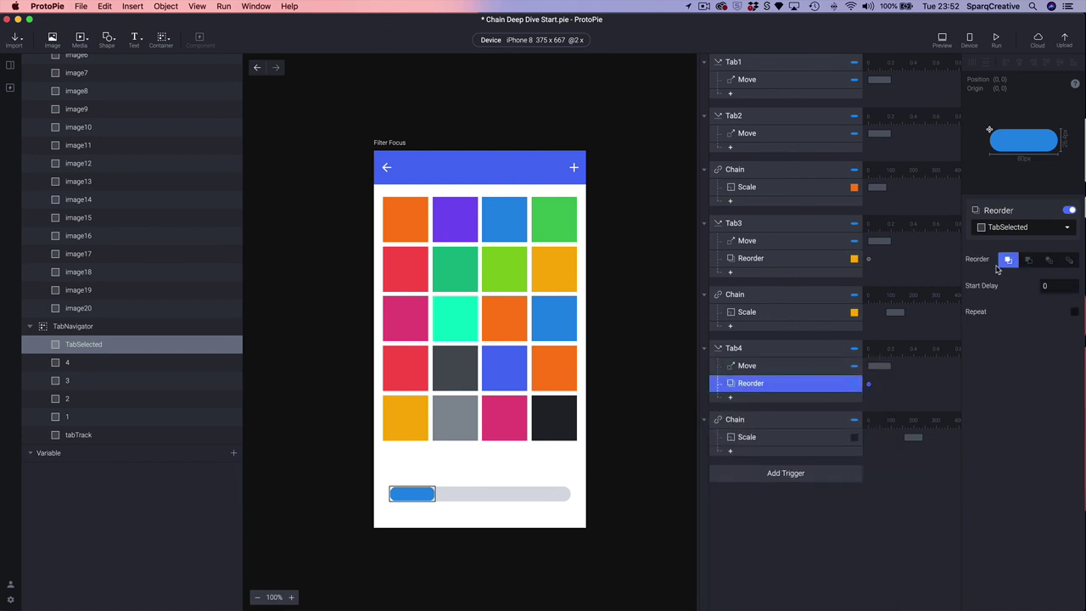
{"action": "left_click", "coordinate": [1003, 231]}
{"action": "type", "text": "im"}
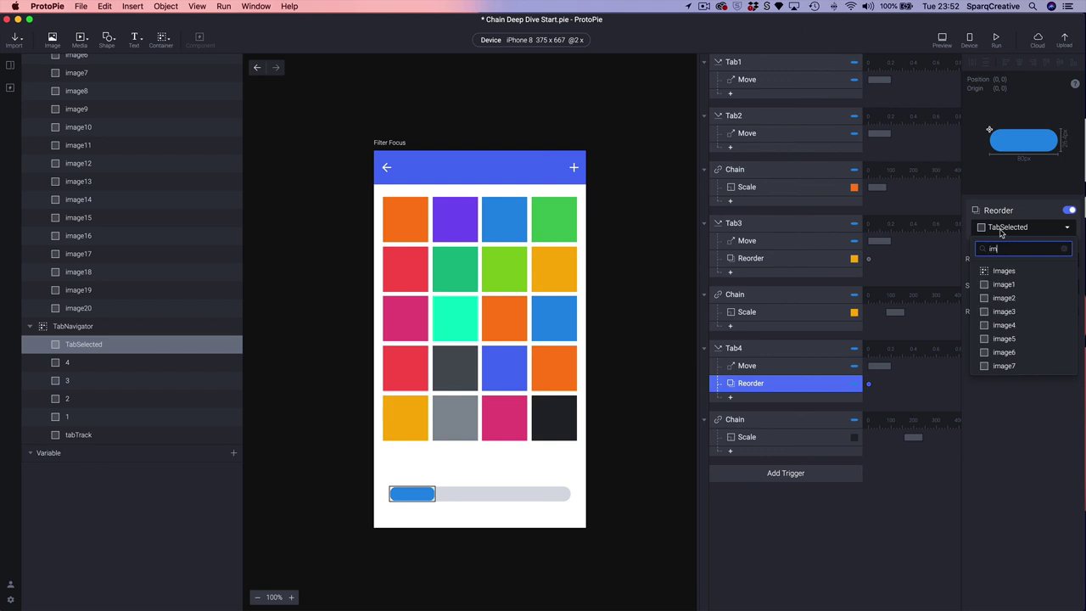
{"action": "type", "text": "age2"}
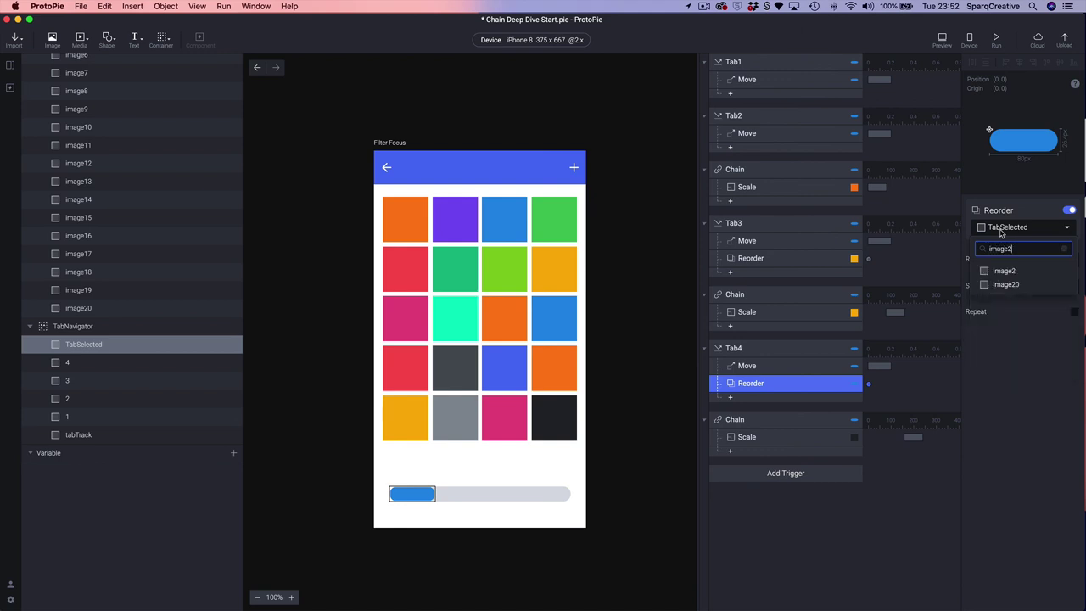
{"action": "left_click", "coordinate": [1010, 284]}
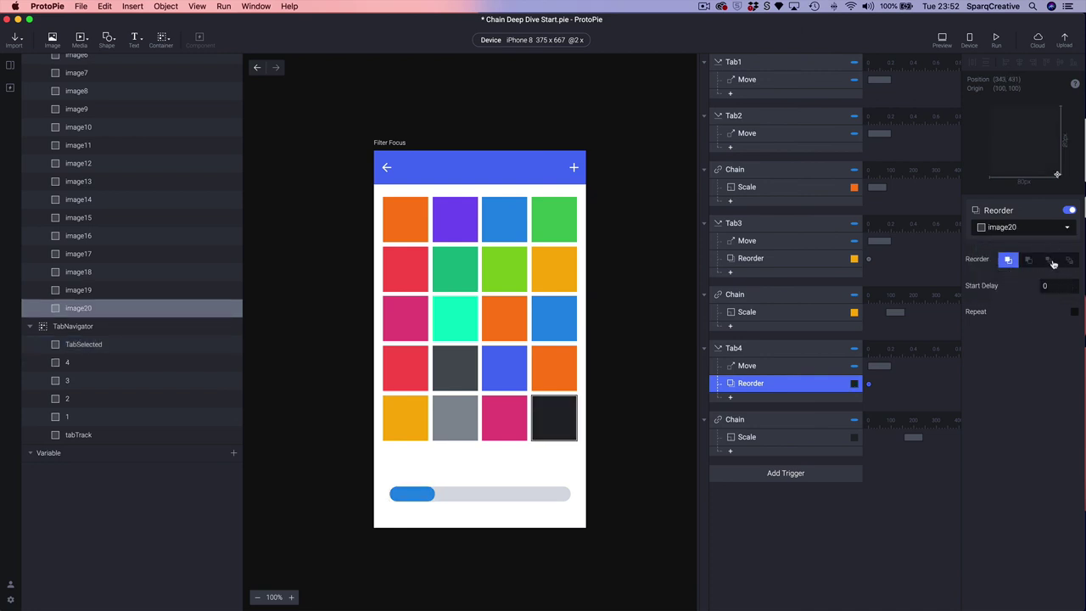
{"action": "left_click", "coordinate": [1049, 260]}
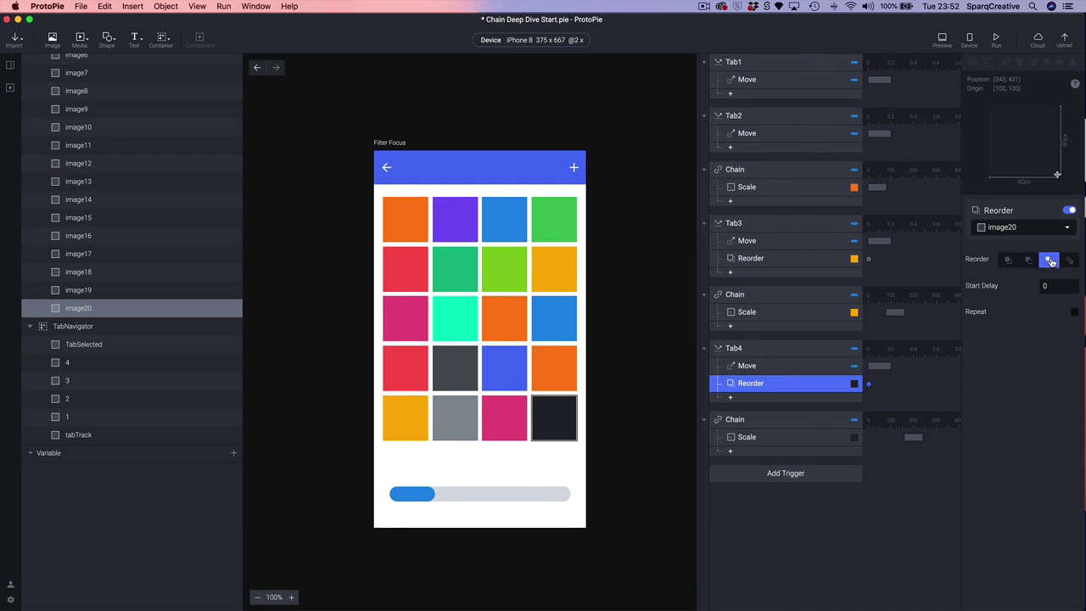
Step: Preview the Filter Focus scene, test switching between the second, third and fourth tabs, and close the preview
{"action": "left_click", "coordinate": [940, 39]}
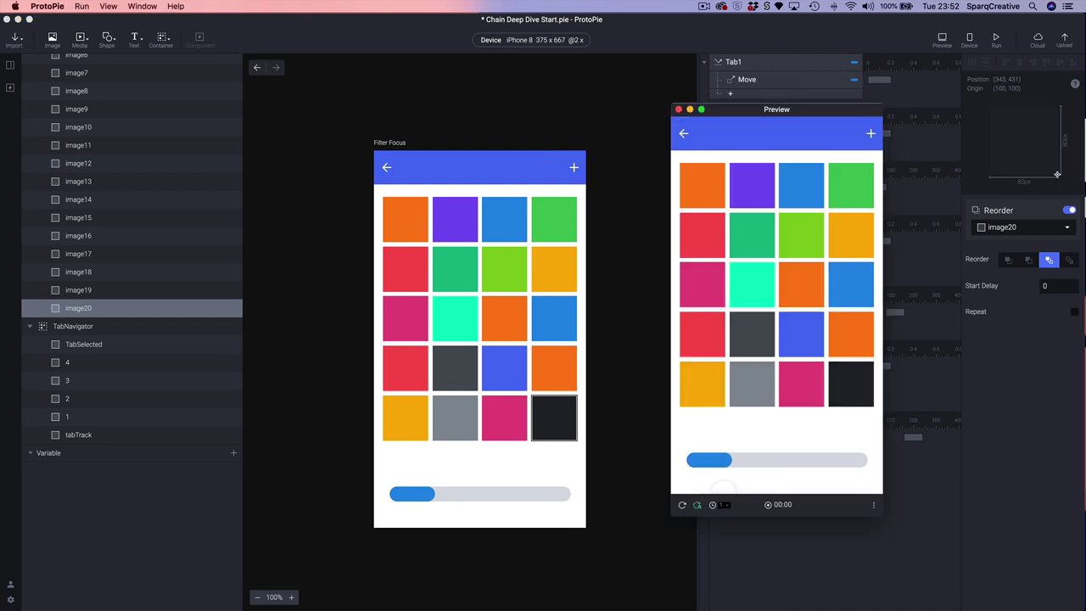
{"action": "left_click", "coordinate": [751, 460]}
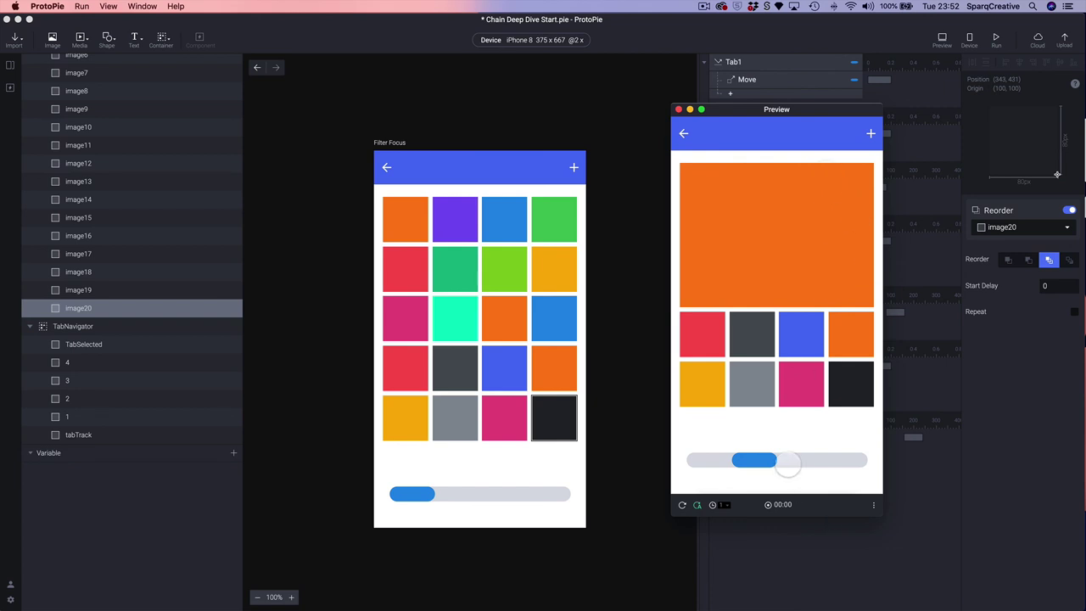
{"action": "left_click", "coordinate": [791, 461]}
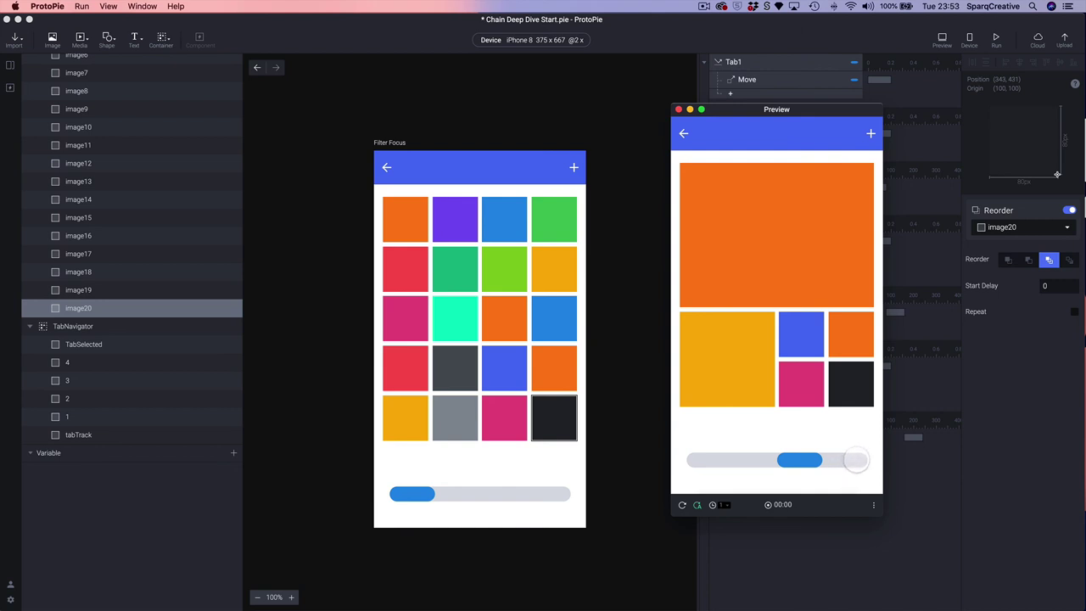
{"action": "left_click", "coordinate": [920, 510]}
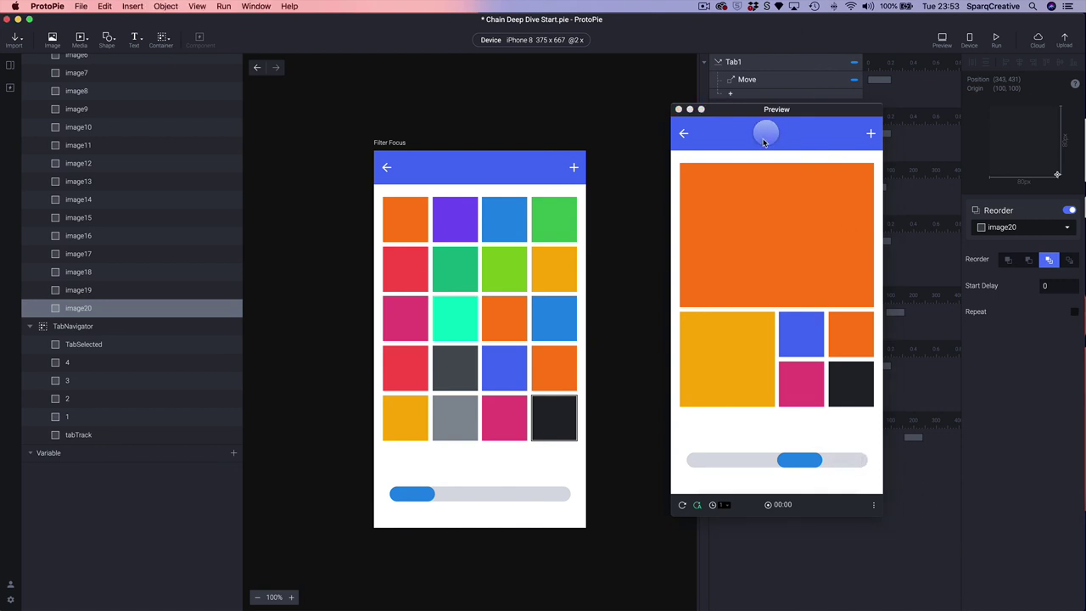
{"action": "left_click", "coordinate": [836, 458]}
{"action": "left_click", "coordinate": [654, 113]}
{"action": "left_click", "coordinate": [678, 110]}
{"action": "left_click", "coordinate": [678, 110]}
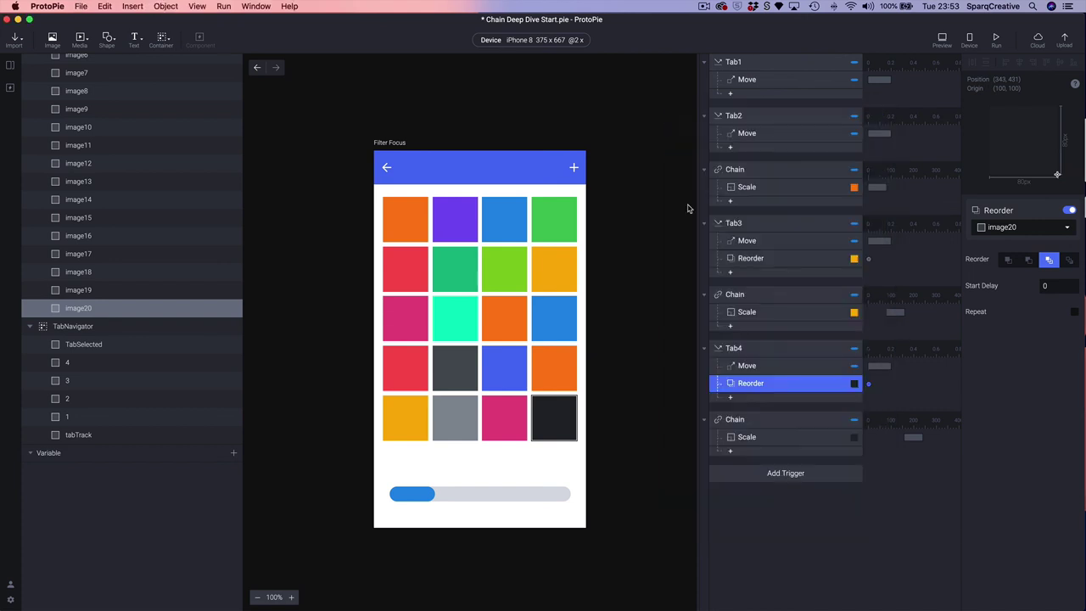
Step: Check Tab4's Move target by shifting TabSelected to the far end of the track to read its X position, and undo the shift
{"action": "left_click", "coordinate": [735, 348]}
{"action": "left_click", "coordinate": [747, 365]}
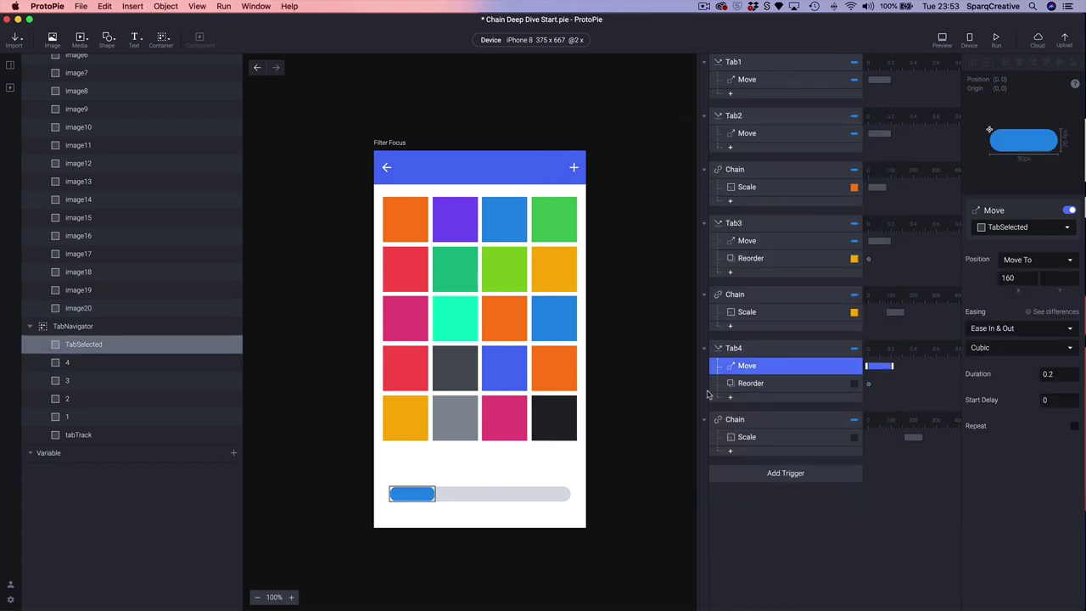
{"action": "left_click", "coordinate": [424, 496]}
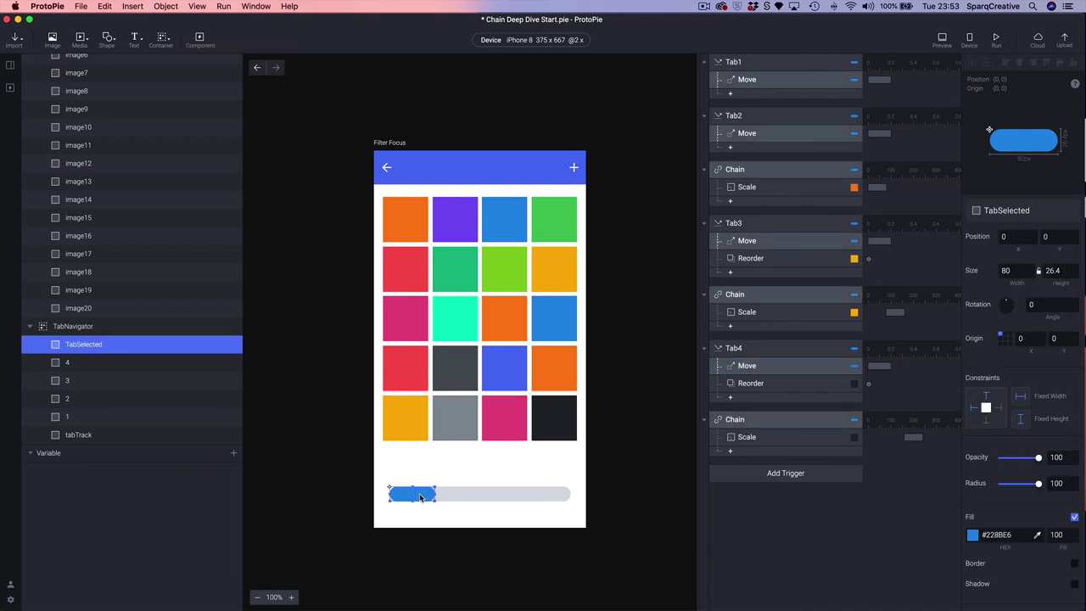
{"action": "left_click_drag", "start_coordinate": [424, 496], "coordinate": [562, 500]}
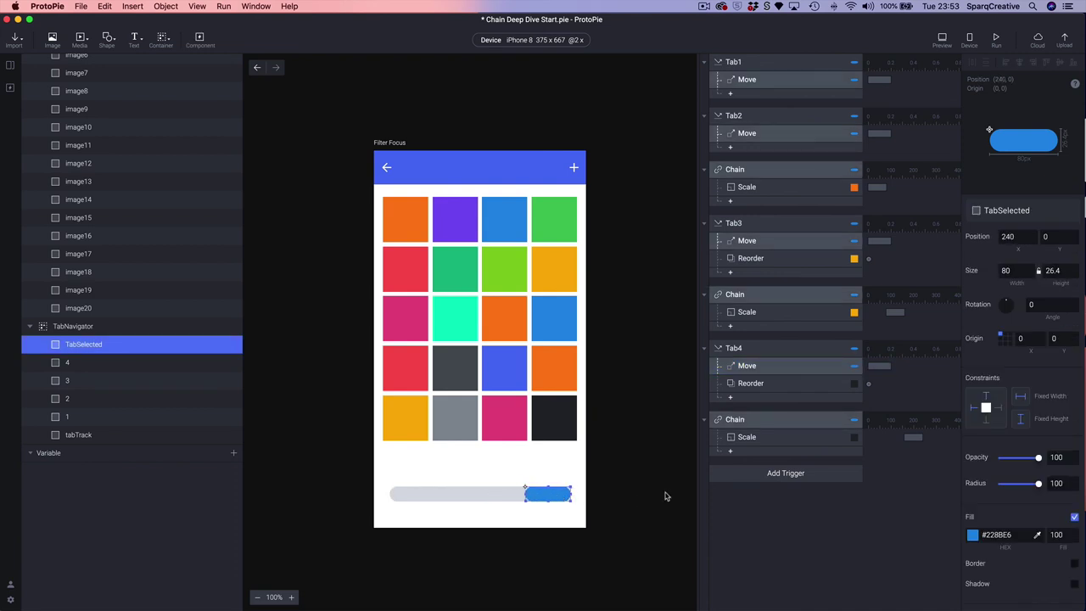
{"action": "key", "text": "super+z"}
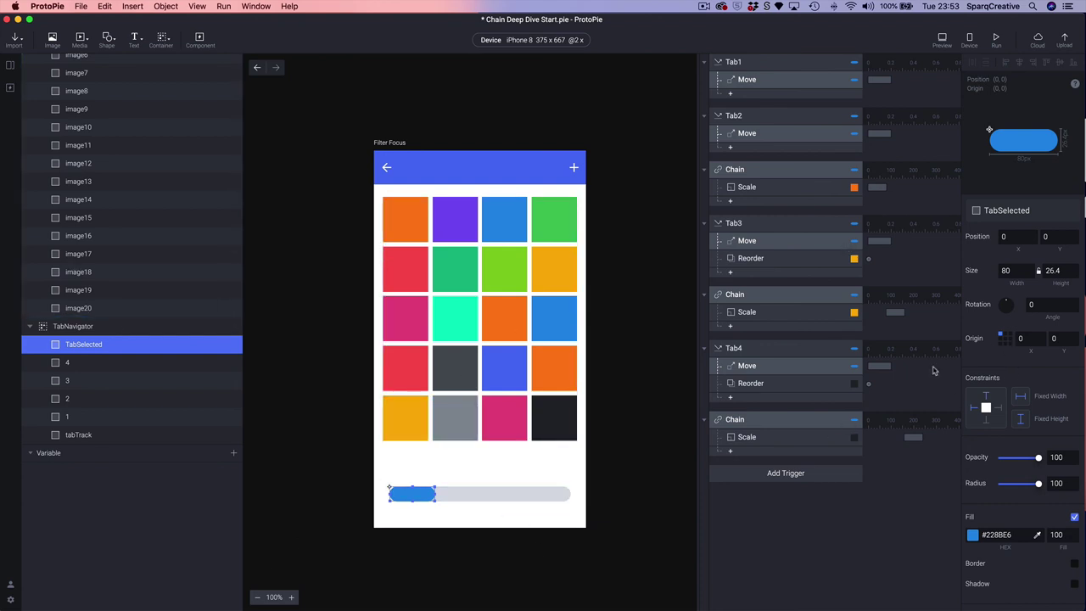
Step: Set the X position of Tab4's Move response to 240 and review image20's Scale mapping in the last Chain trigger
{"action": "left_click", "coordinate": [750, 366]}
{"action": "left_click", "coordinate": [1008, 279]}
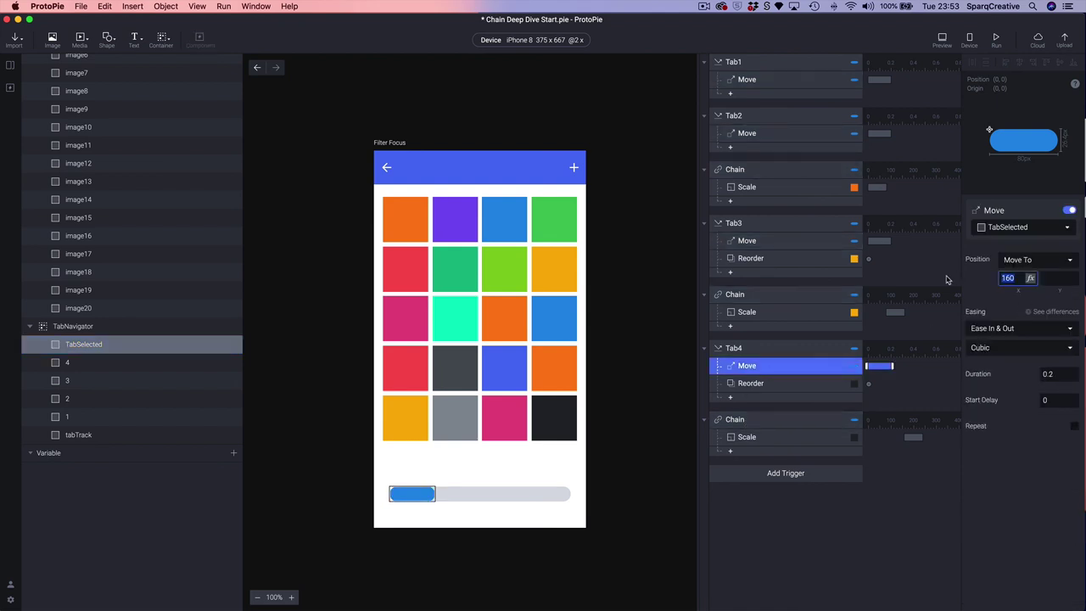
{"action": "type", "text": "240"}
{"action": "key", "text": "Return"}
{"action": "left_click", "coordinate": [756, 386]}
{"action": "left_click", "coordinate": [750, 425]}
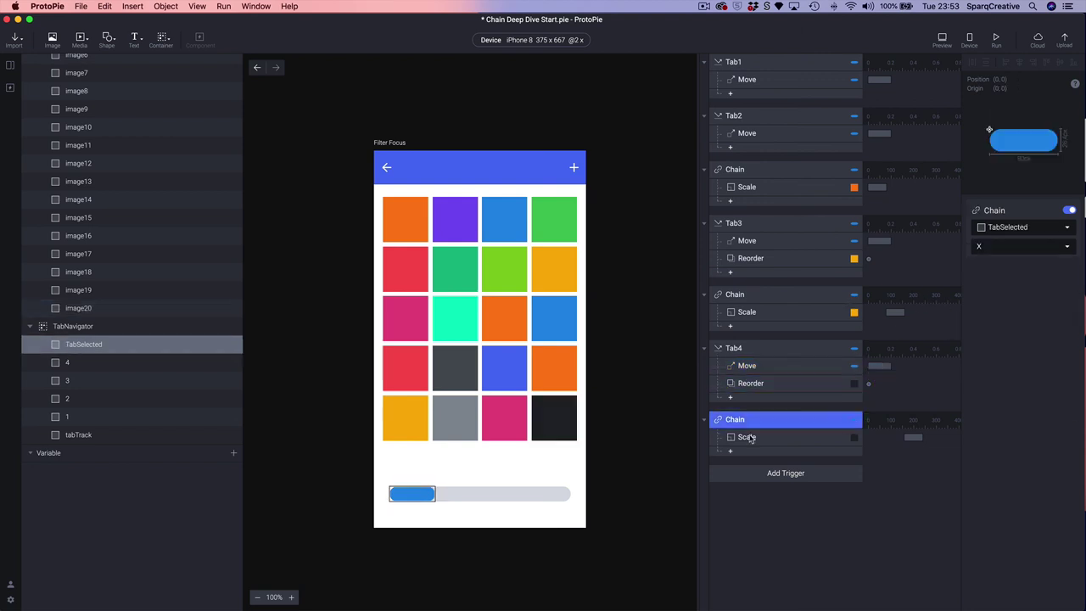
{"action": "left_click", "coordinate": [750, 438]}
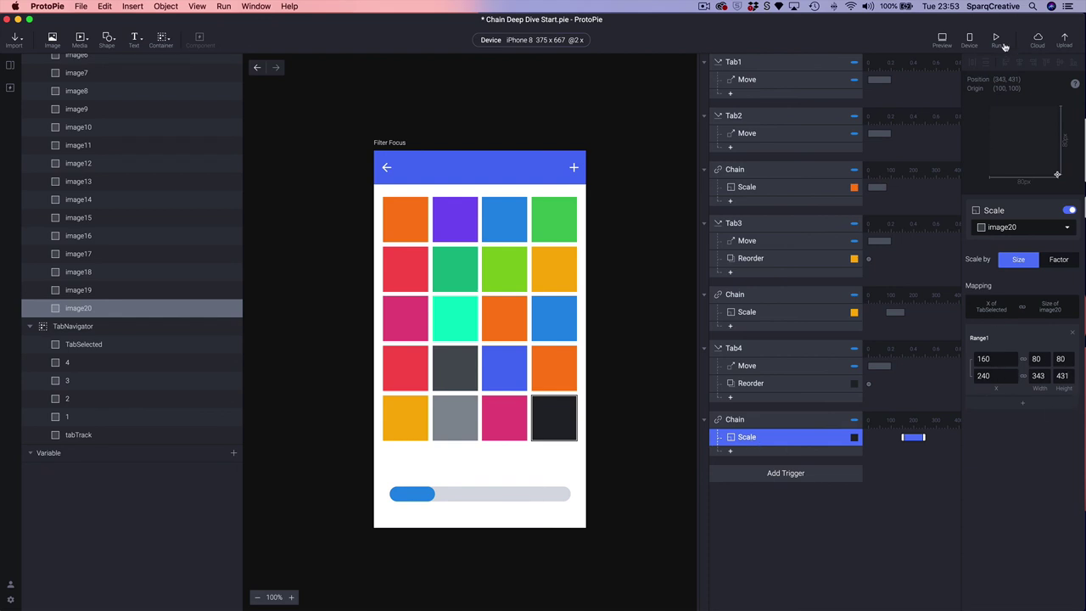
Step: Preview the scene again and switch through the second, third and fourth tabs to test the image scaling
{"action": "left_click", "coordinate": [942, 40]}
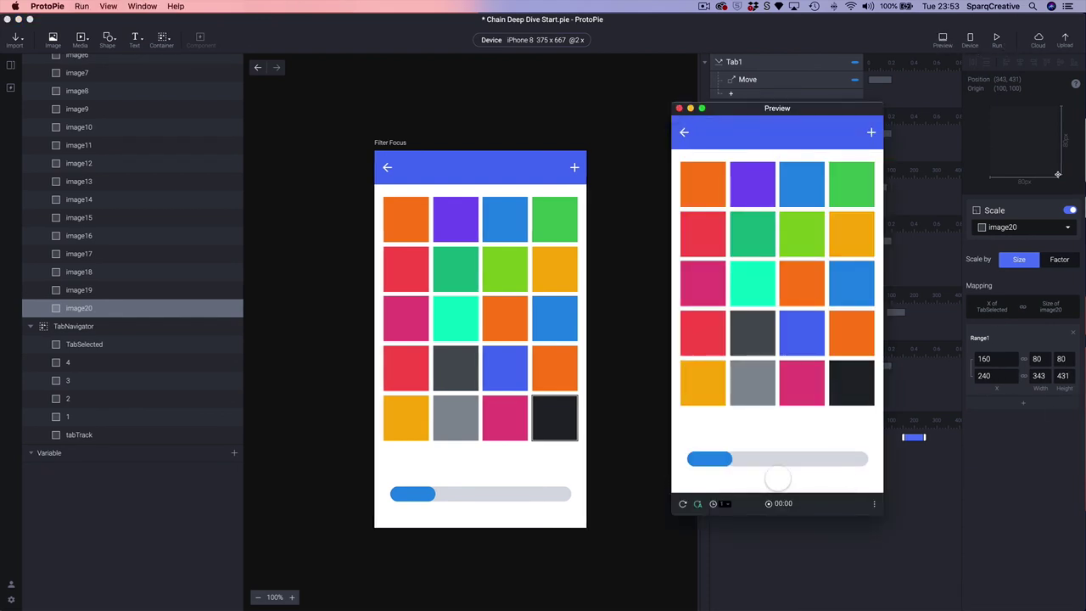
{"action": "left_click", "coordinate": [755, 459]}
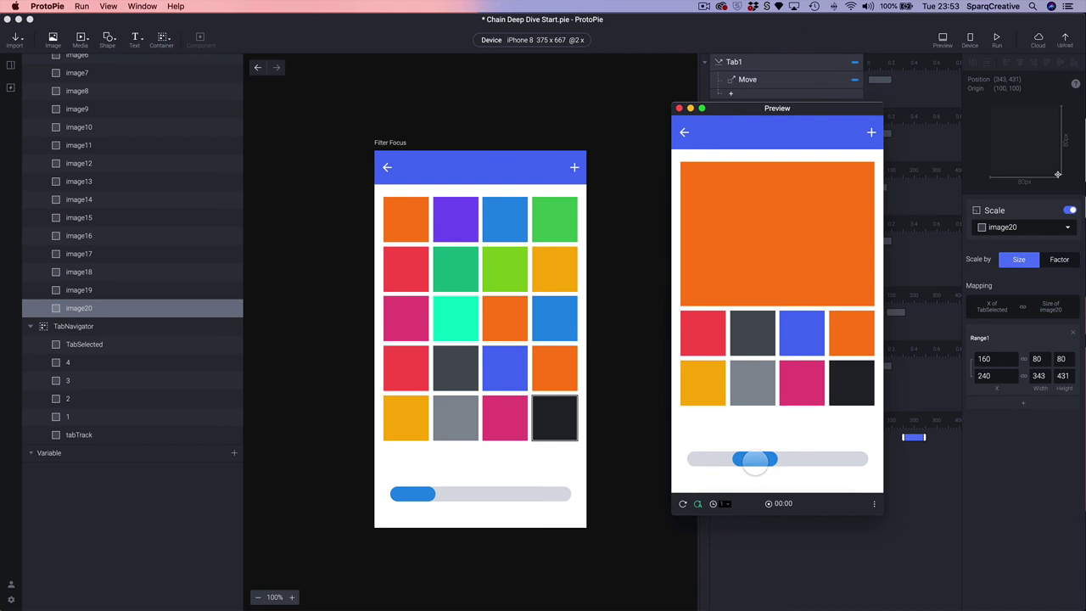
{"action": "left_click", "coordinate": [797, 458]}
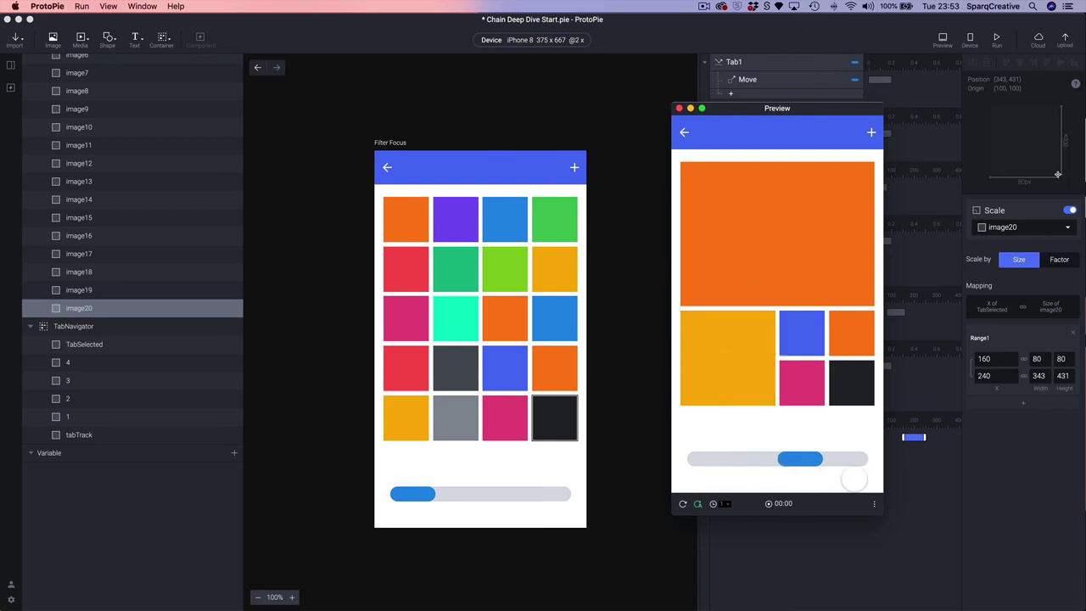
{"action": "left_click", "coordinate": [846, 459]}
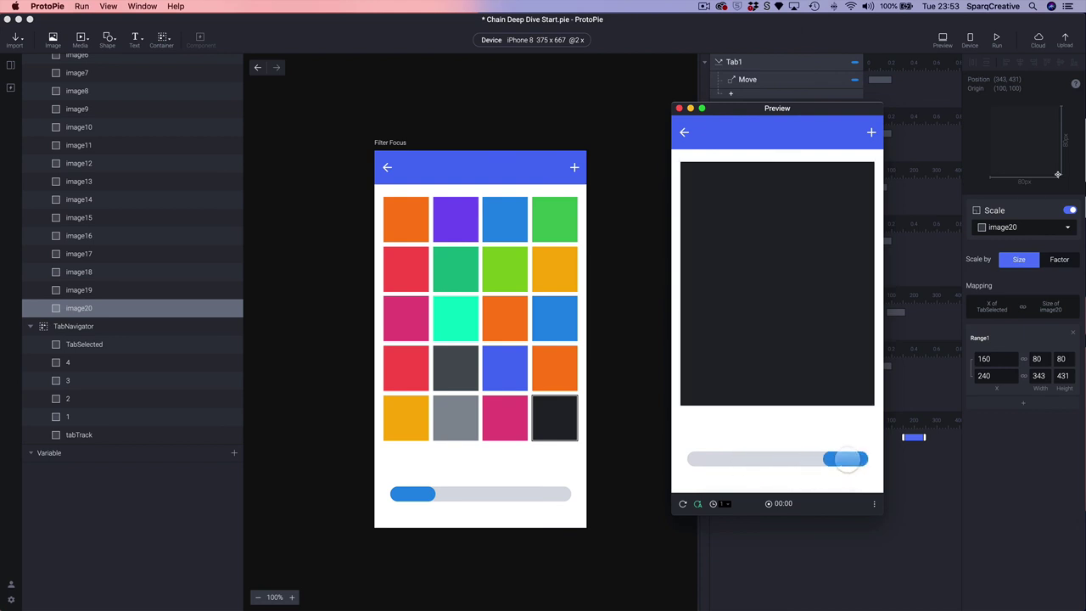